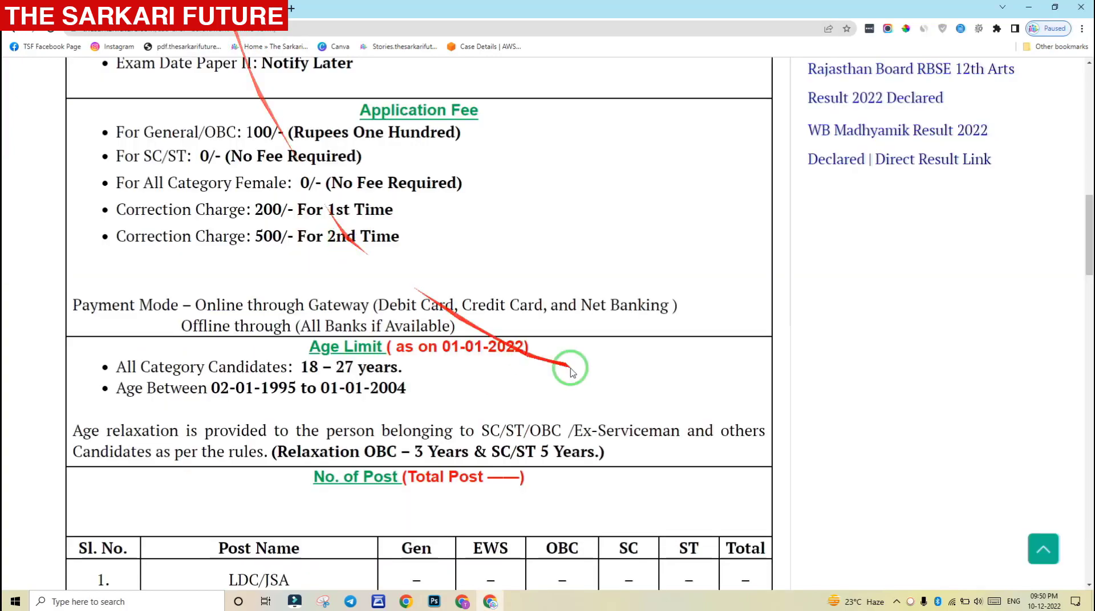
Highlight the online application start date, last date and fee payment deadline in the notification
scroll(741, 337, "up", 5)
left_click_drag(1088, 181, 1086, 121)
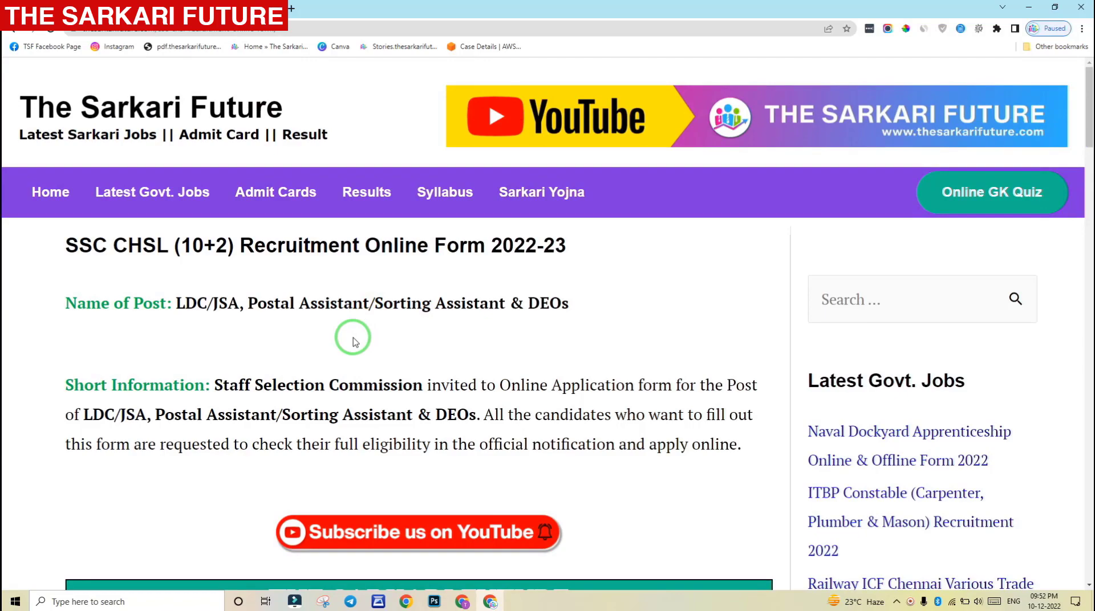
scroll(353, 341, "down", 8)
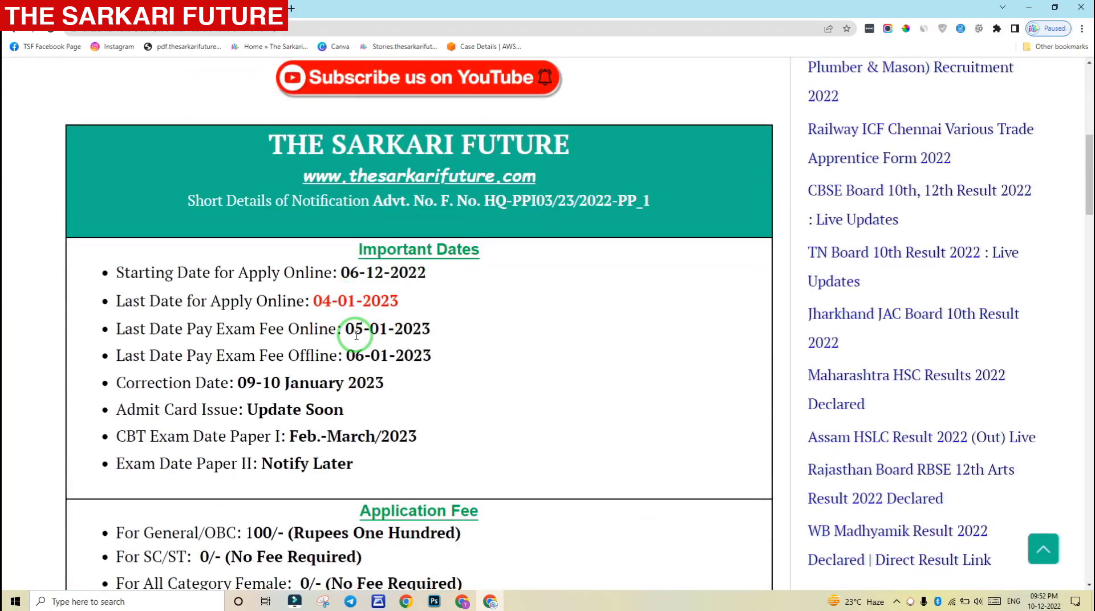
left_click_drag(219, 273, 407, 272)
left_click(435, 272)
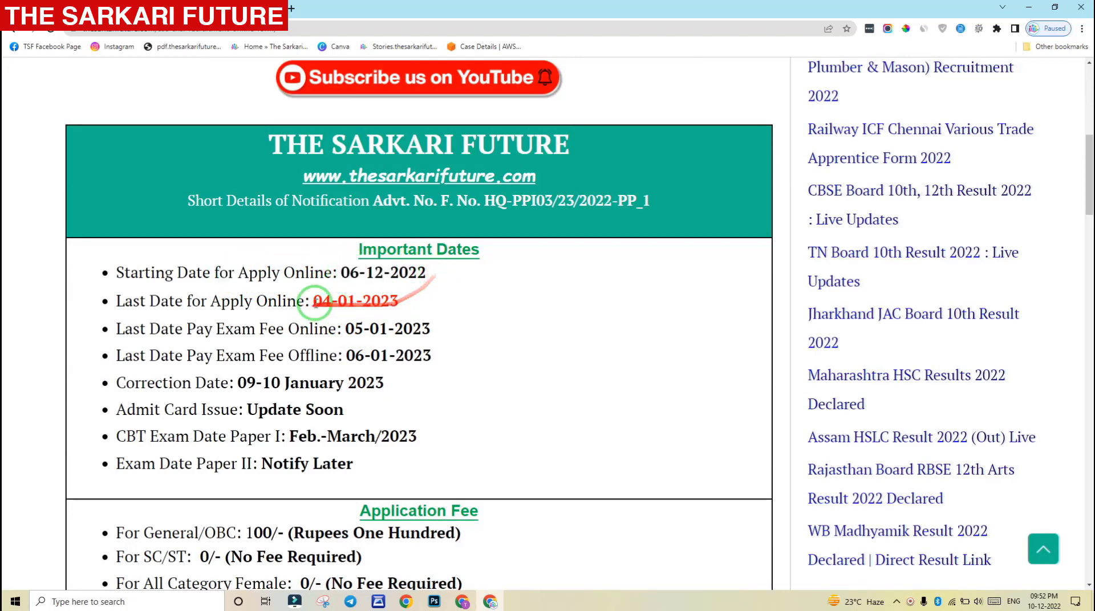
left_click_drag(282, 301, 356, 301)
scroll(342, 297, "down", 1)
left_click_drag(231, 279, 379, 275)
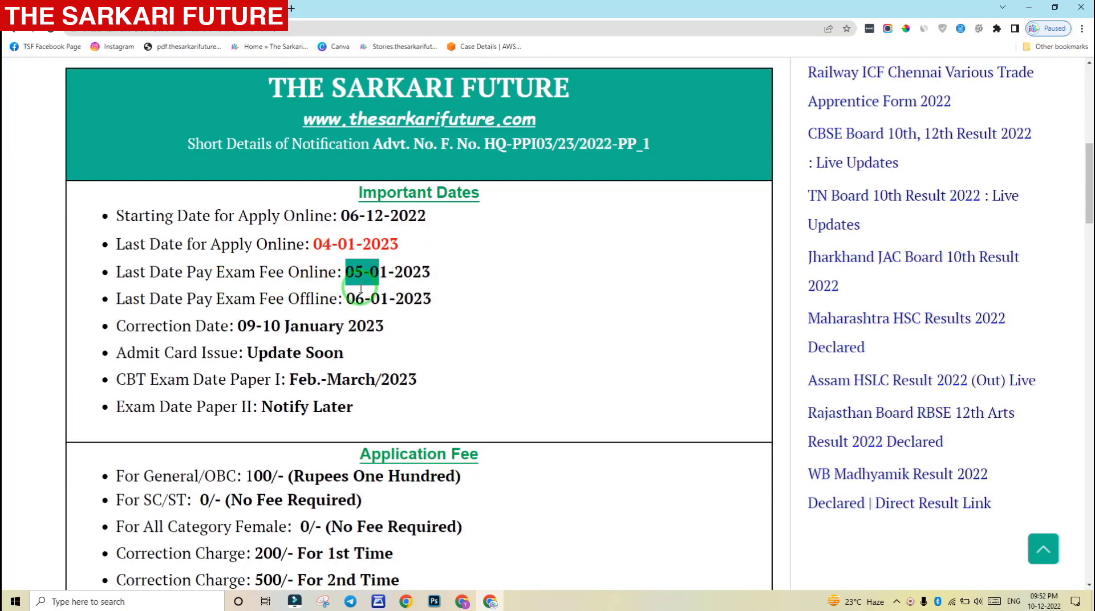
scroll(361, 300, "down", 1)
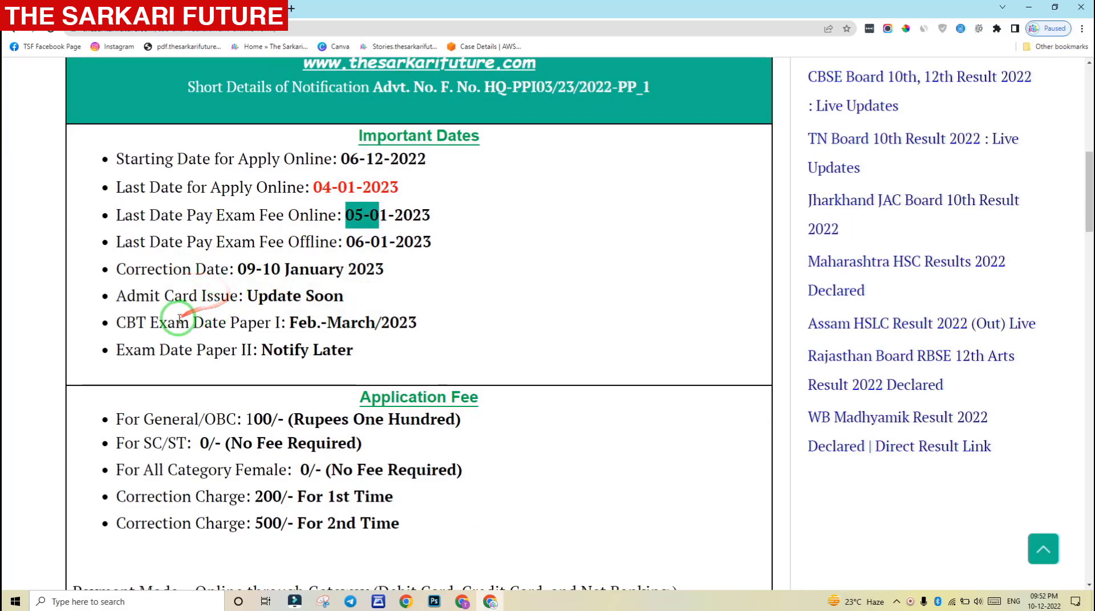
left_click(194, 317)
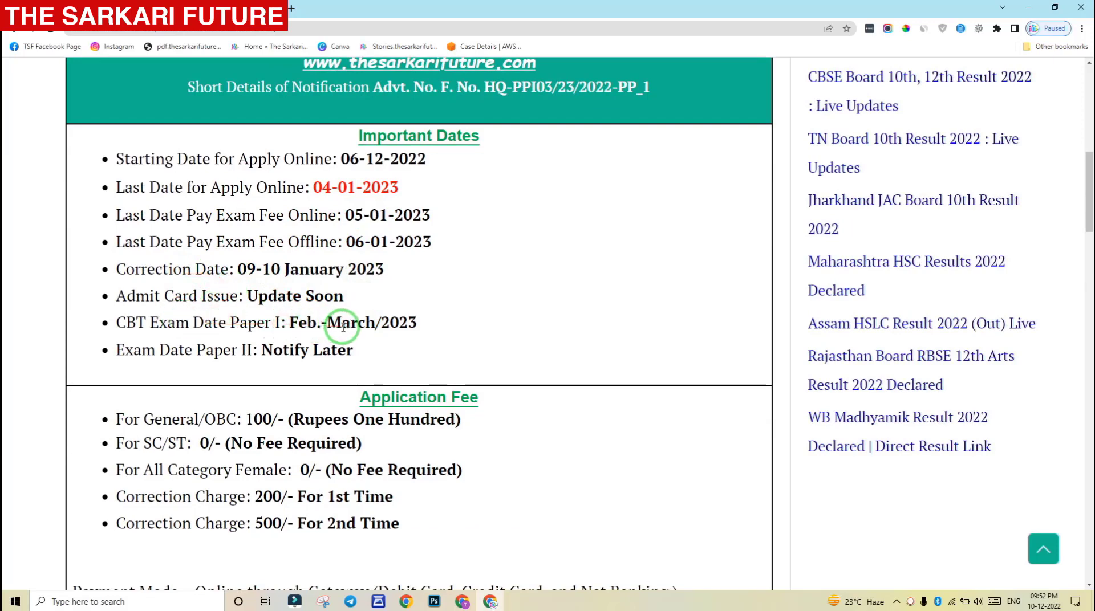
Highlight the 100 General/OBC application fee and the correction charge amount
scroll(382, 360, "down", 1)
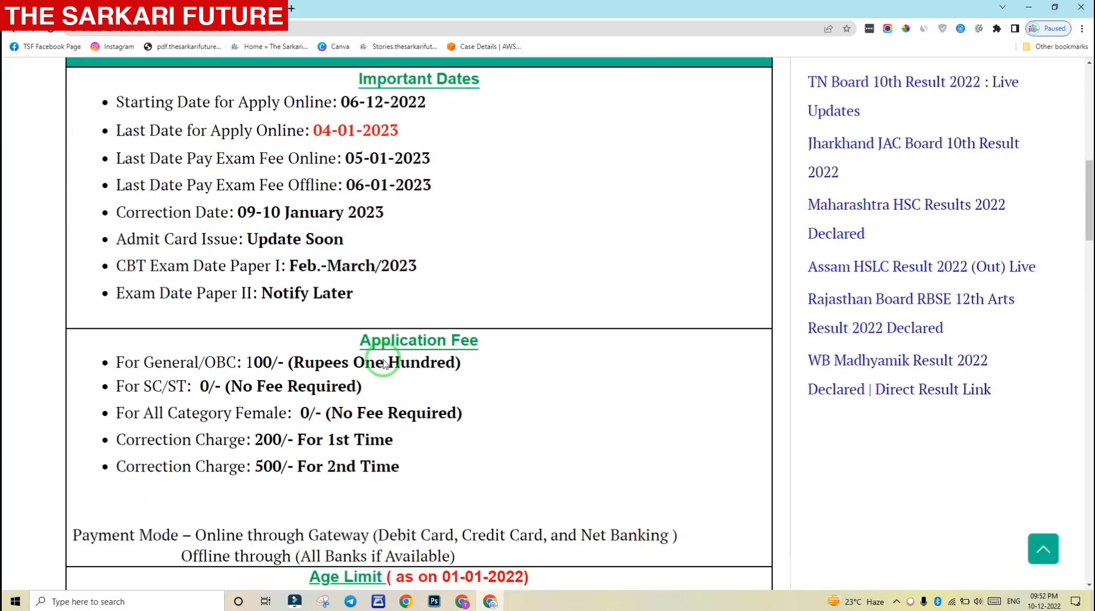
scroll(365, 353, "down", 2)
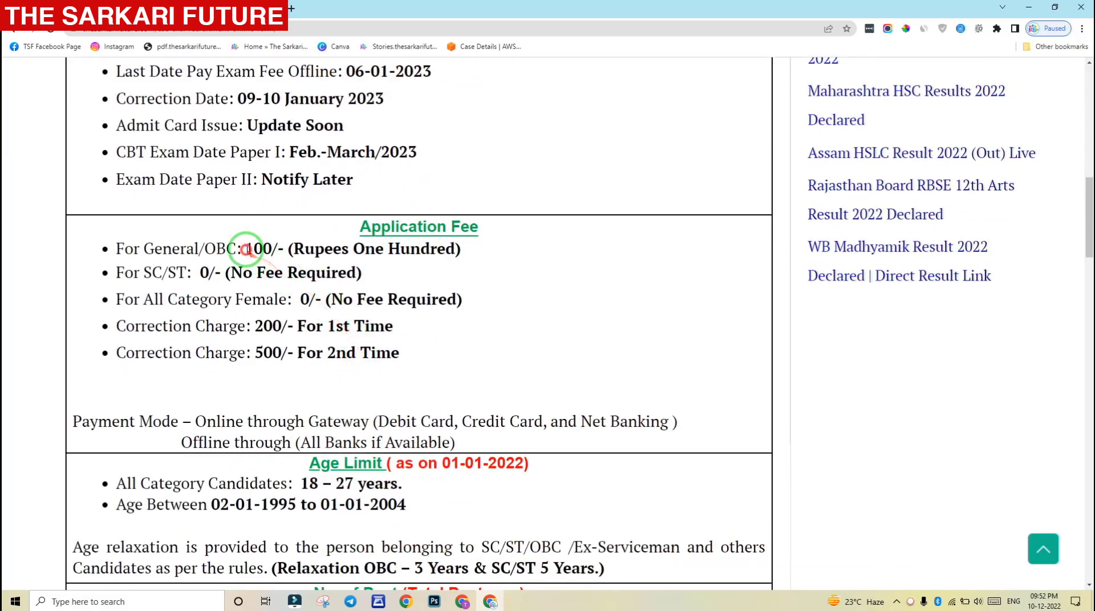
double_click(263, 249)
left_click(477, 265)
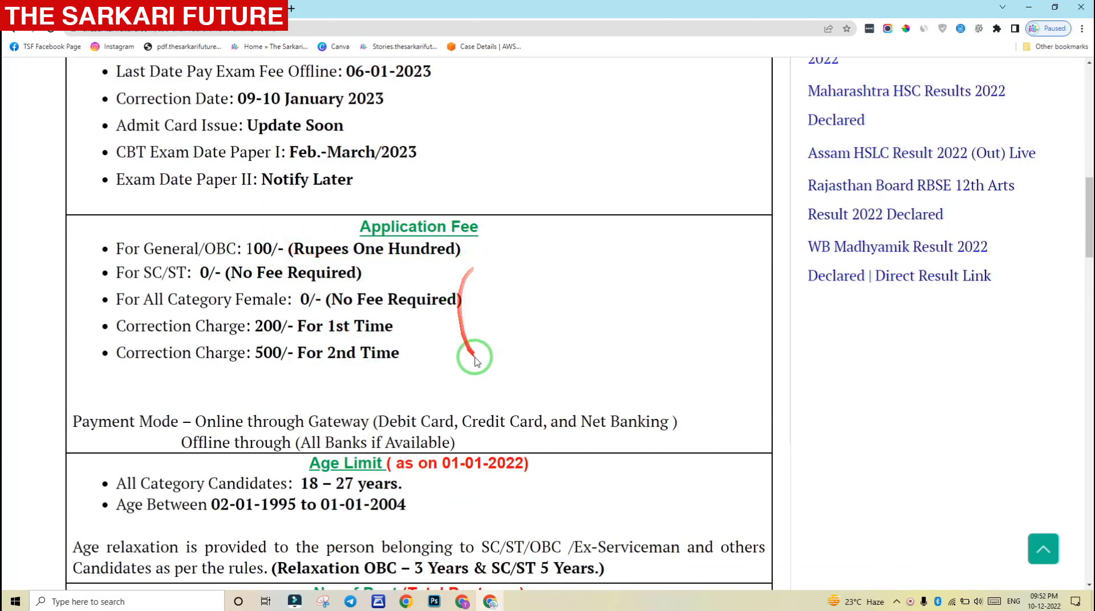
scroll(479, 354, "down", 2)
left_click_drag(264, 217, 272, 240)
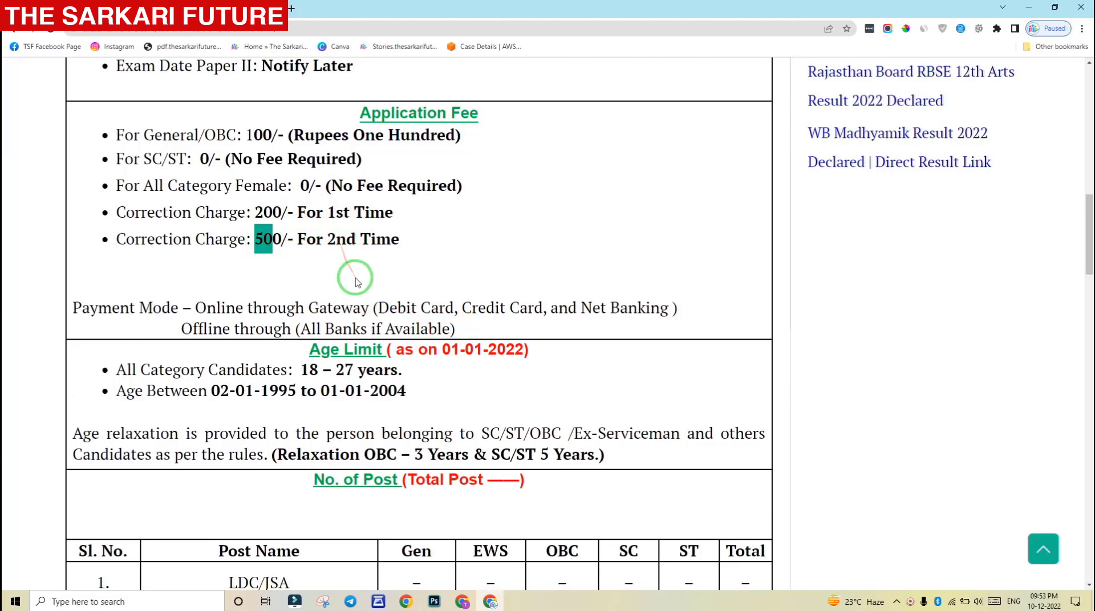
Open the Registration link under Some Useful Online Links to reach the SSC registration page
scroll(357, 282, "down", 1)
scroll(364, 286, "down", 2)
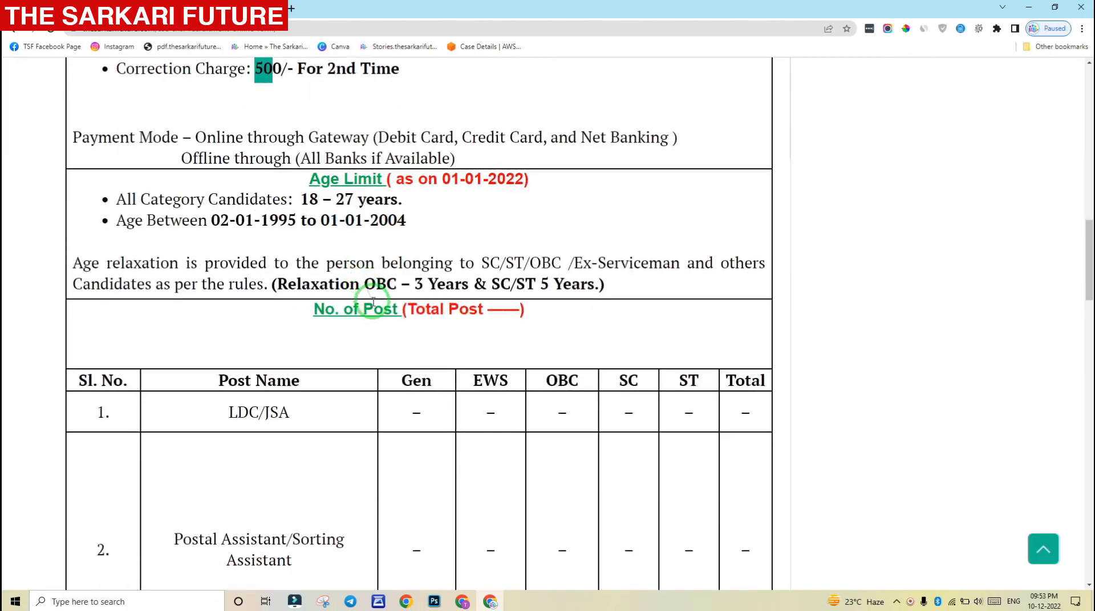
scroll(371, 303, "down", 3)
scroll(374, 306, "down", 10)
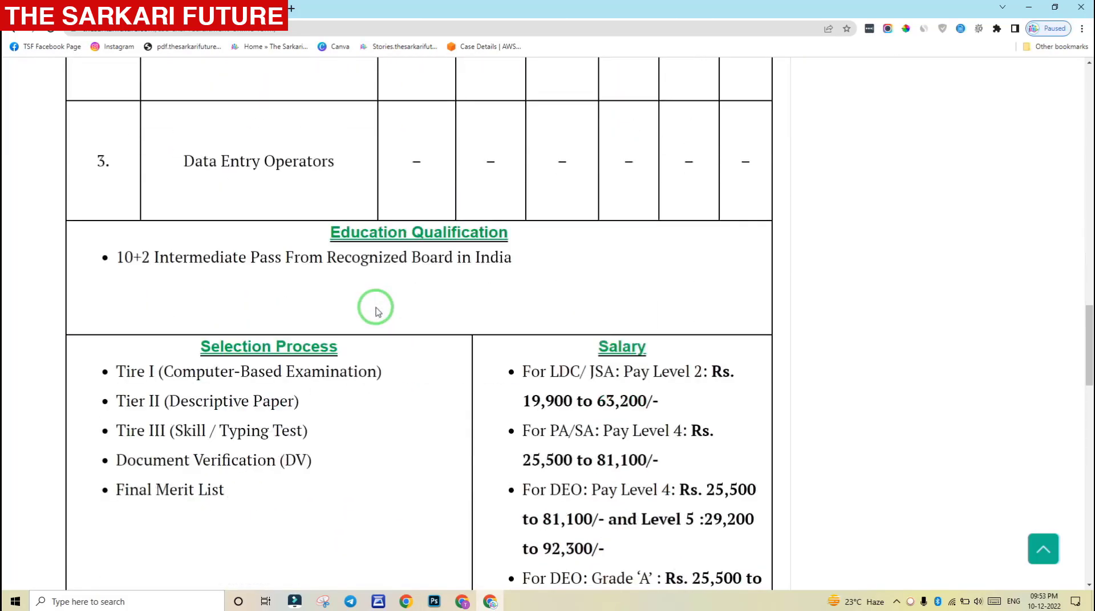
scroll(376, 311, "down", 6)
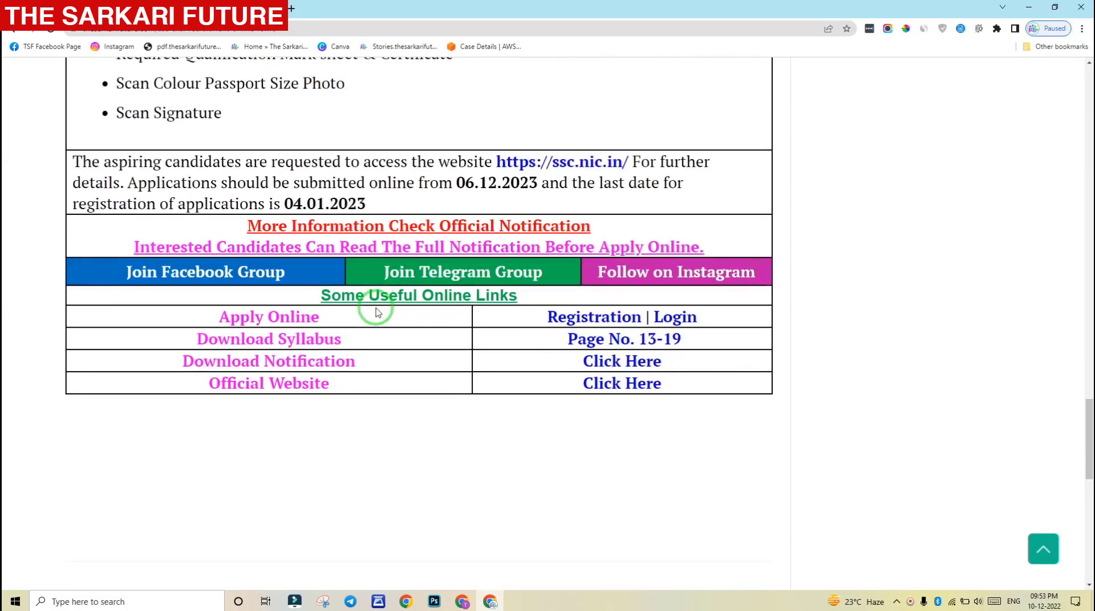
scroll(376, 312, "down", 1)
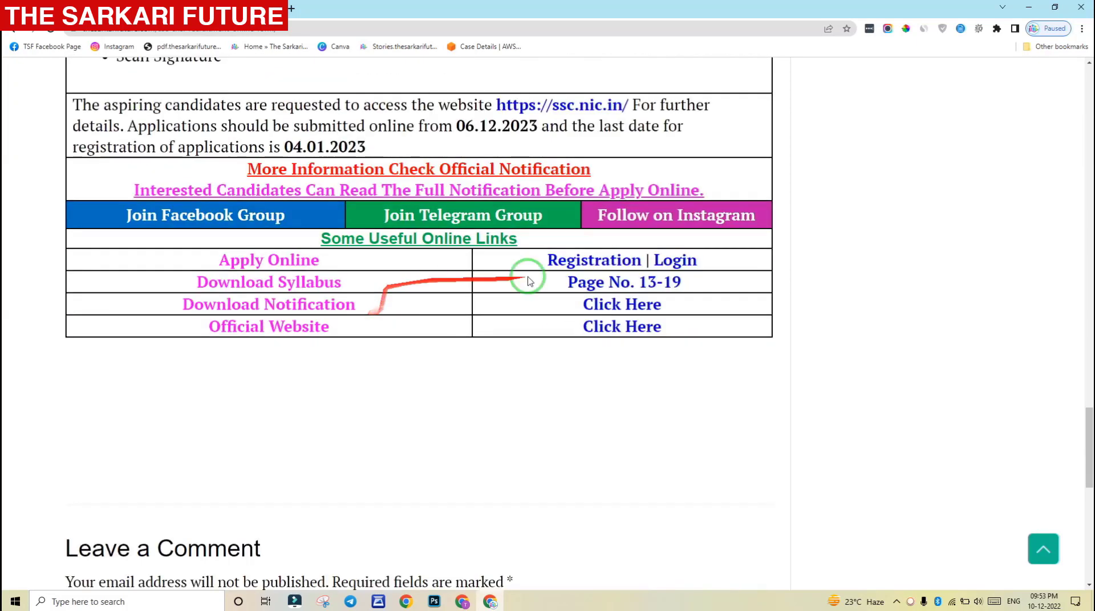
left_click(596, 263)
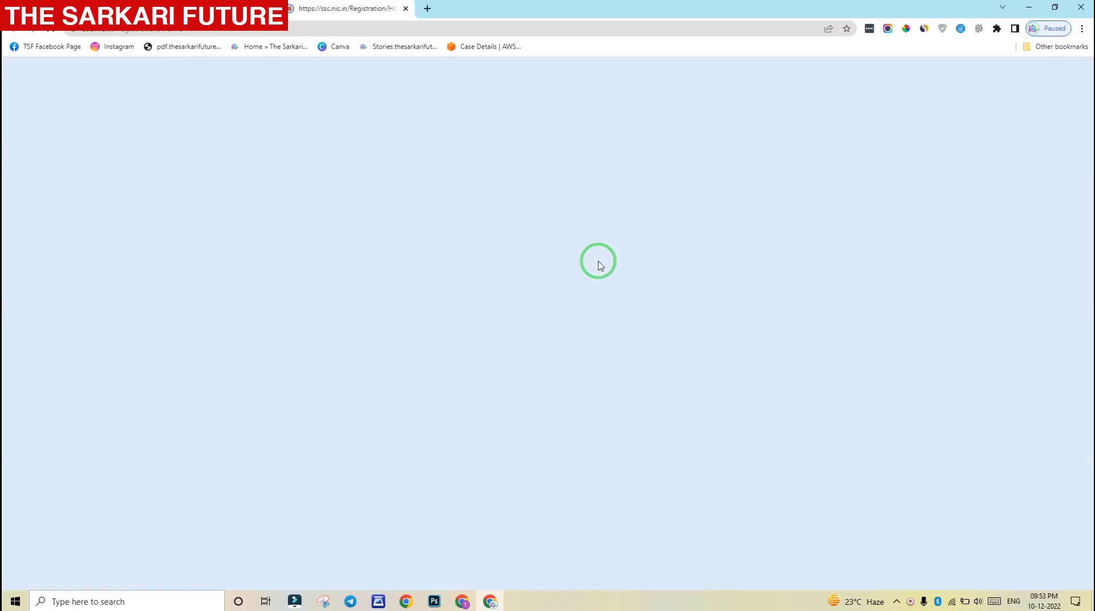
Scan the Basic Details form down to Save/Reset/Close, then return to the SSC home page
scroll(599, 265, "down", 7)
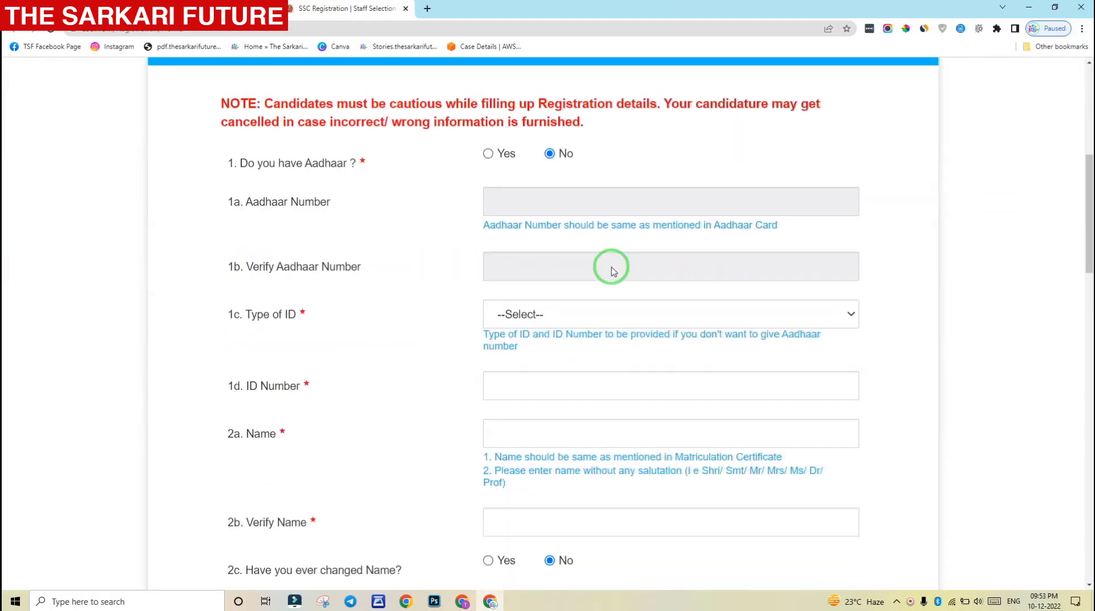
scroll(610, 271, "up", 4)
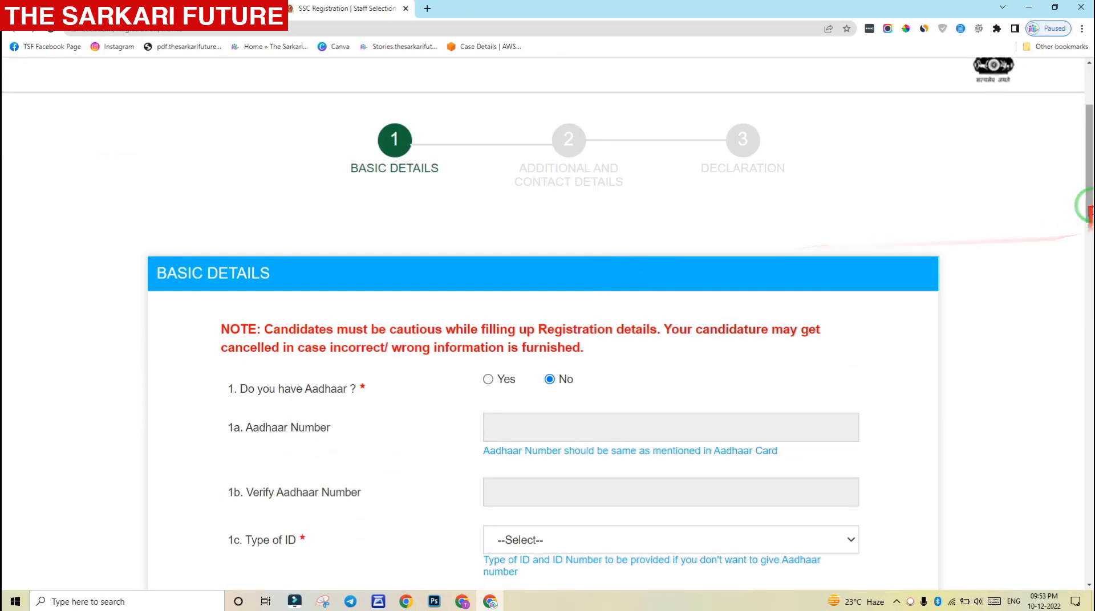
scroll(1087, 251, "down", 2)
left_click_drag(1087, 253, 1087, 564)
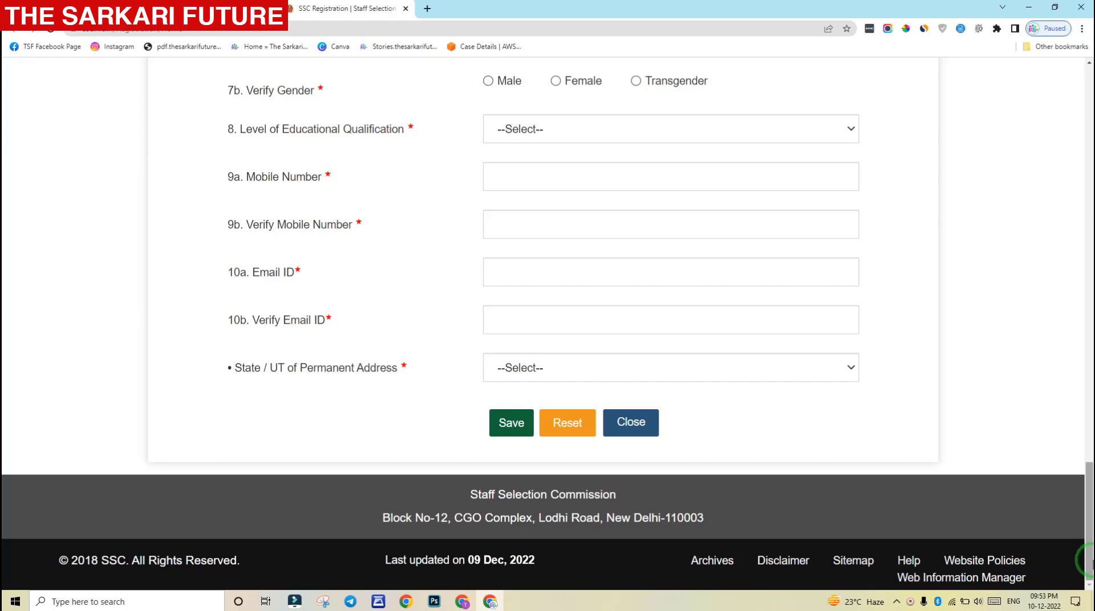
left_click_drag(1087, 562, 1088, 166)
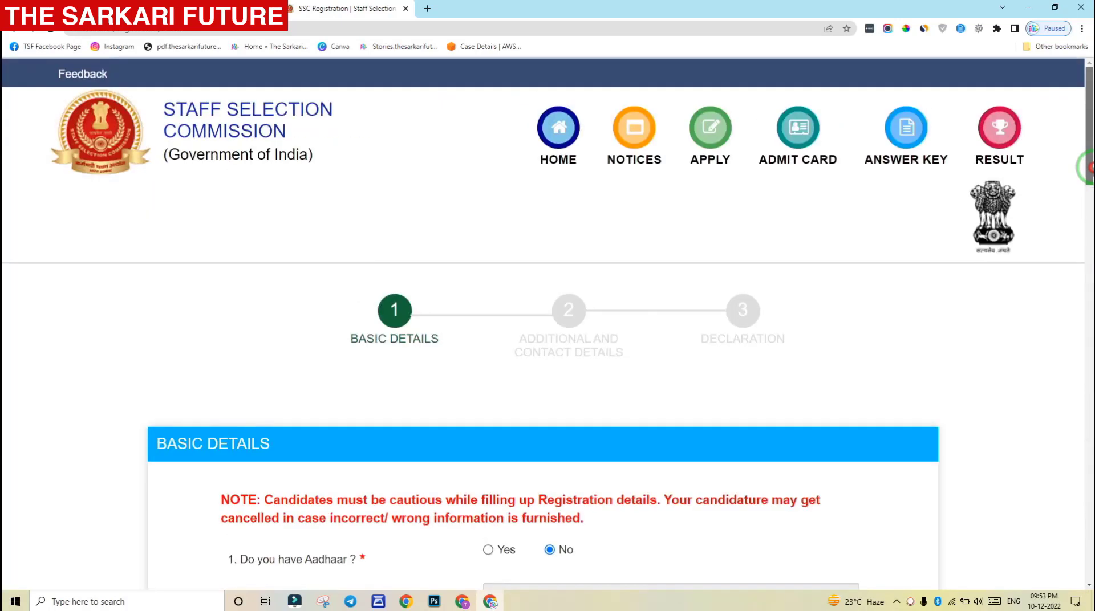
left_click(558, 127)
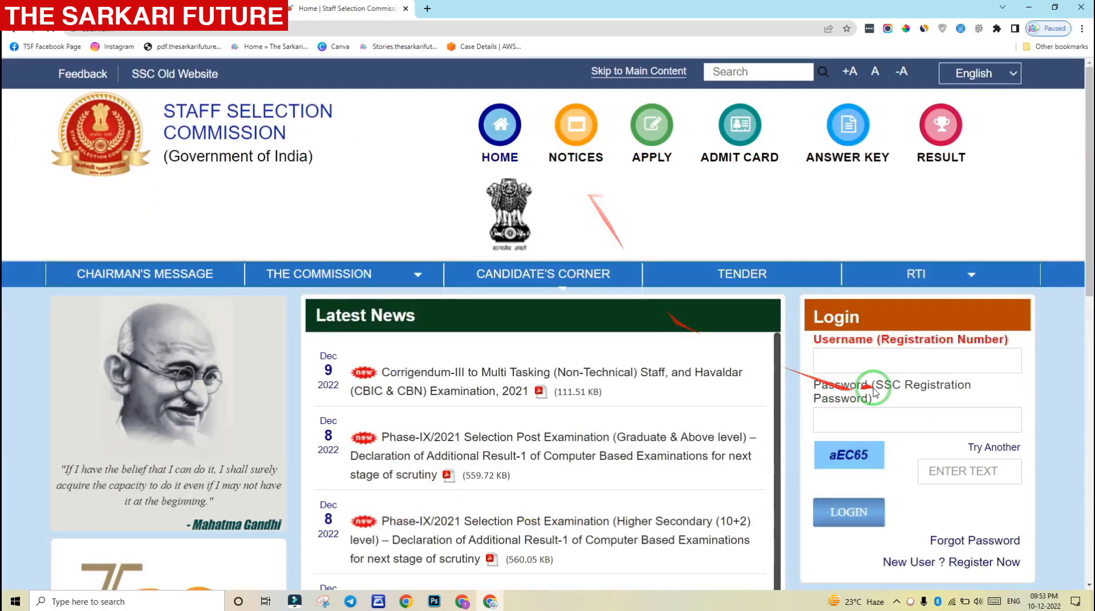
scroll(873, 342, "down", 2)
Focus the login panel's registration number and password fields, leaving both empty and showing the user name warning
left_click(900, 242)
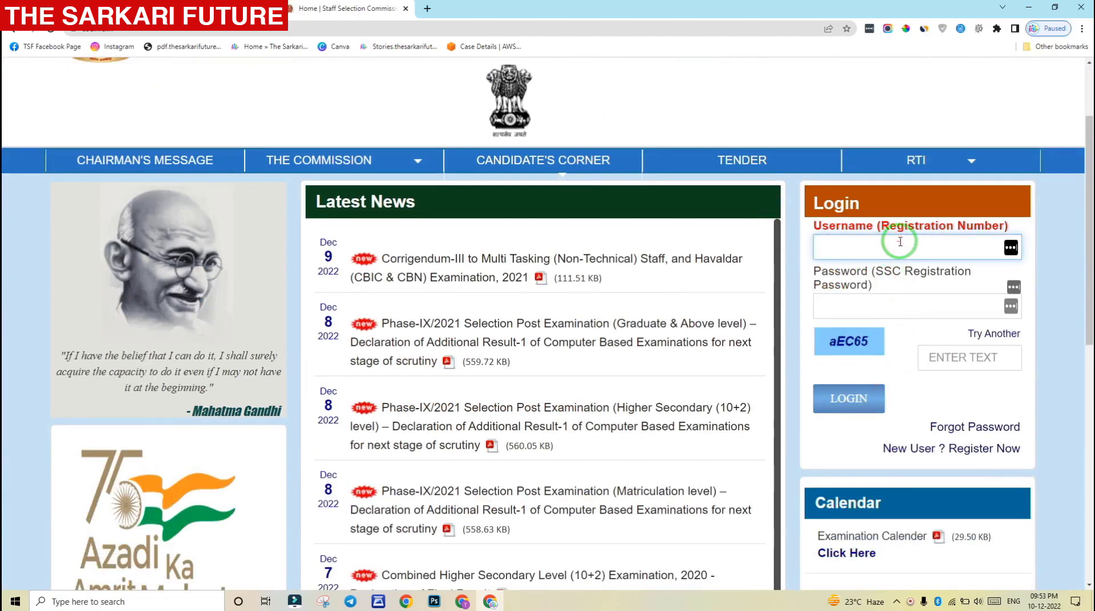
left_click(896, 306)
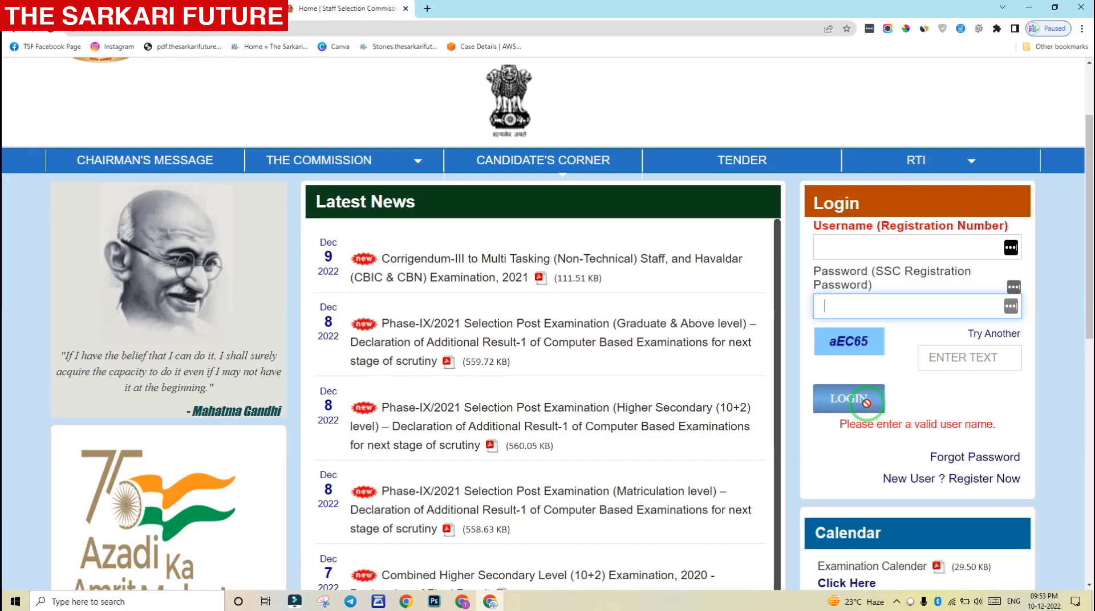
left_click(910, 247)
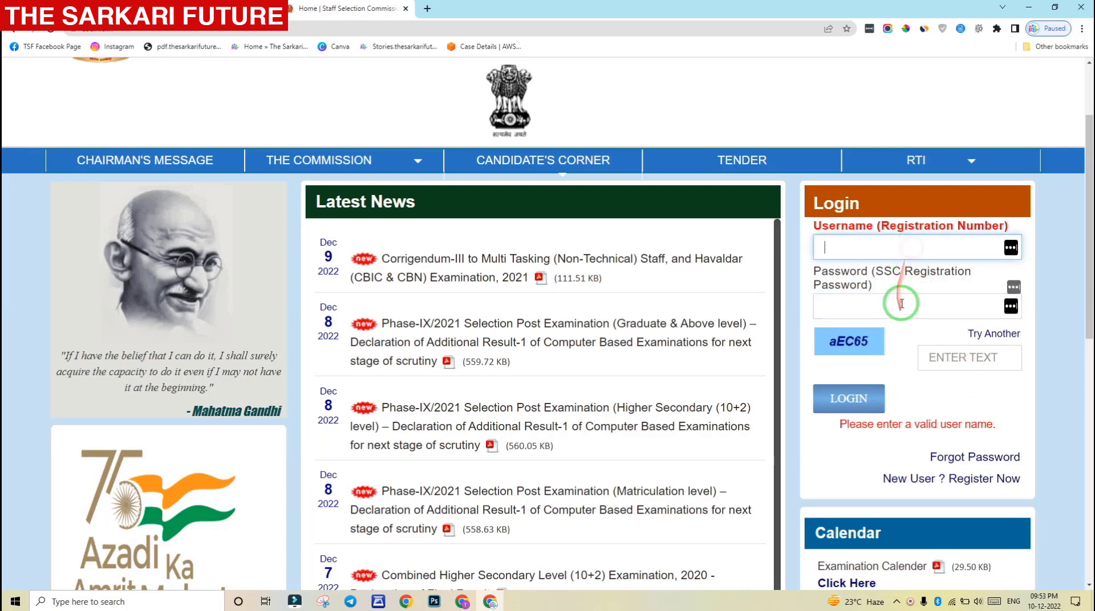
left_click(901, 304)
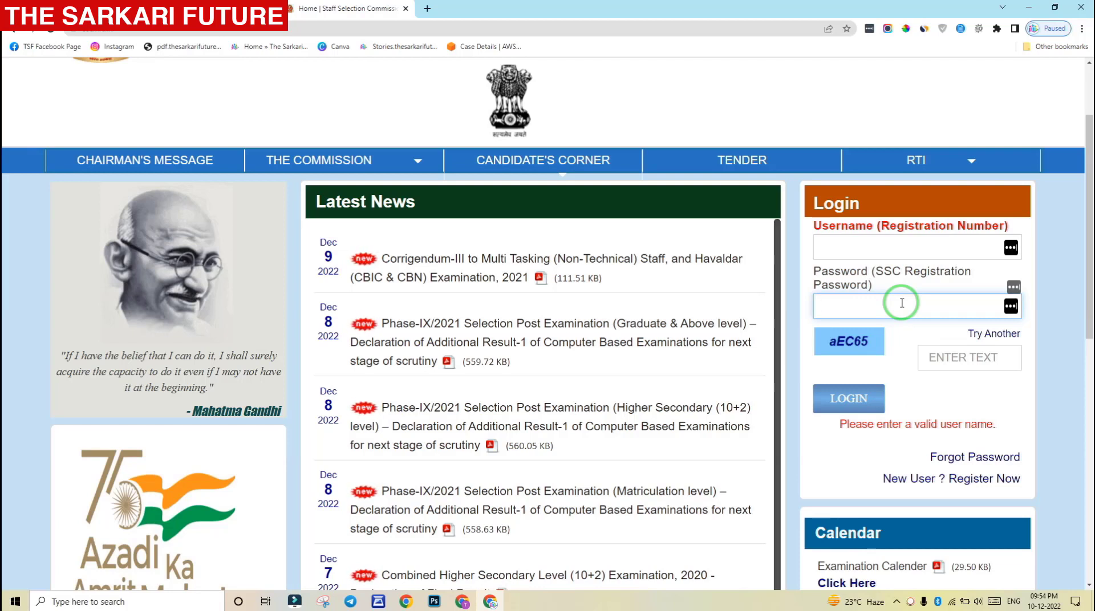
left_click(913, 239)
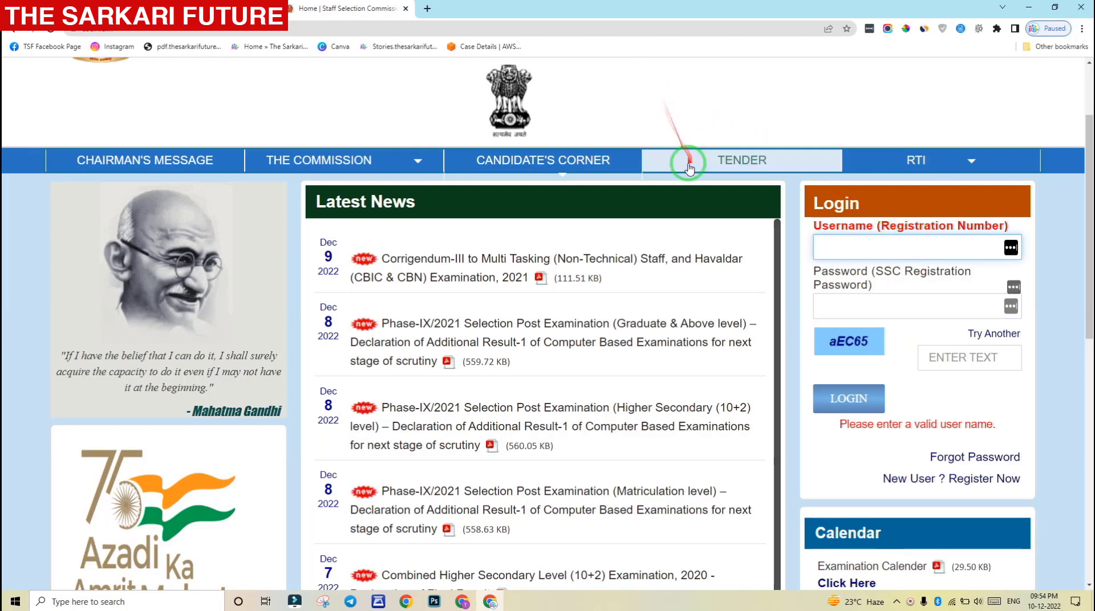
scroll(848, 324, "down", 1)
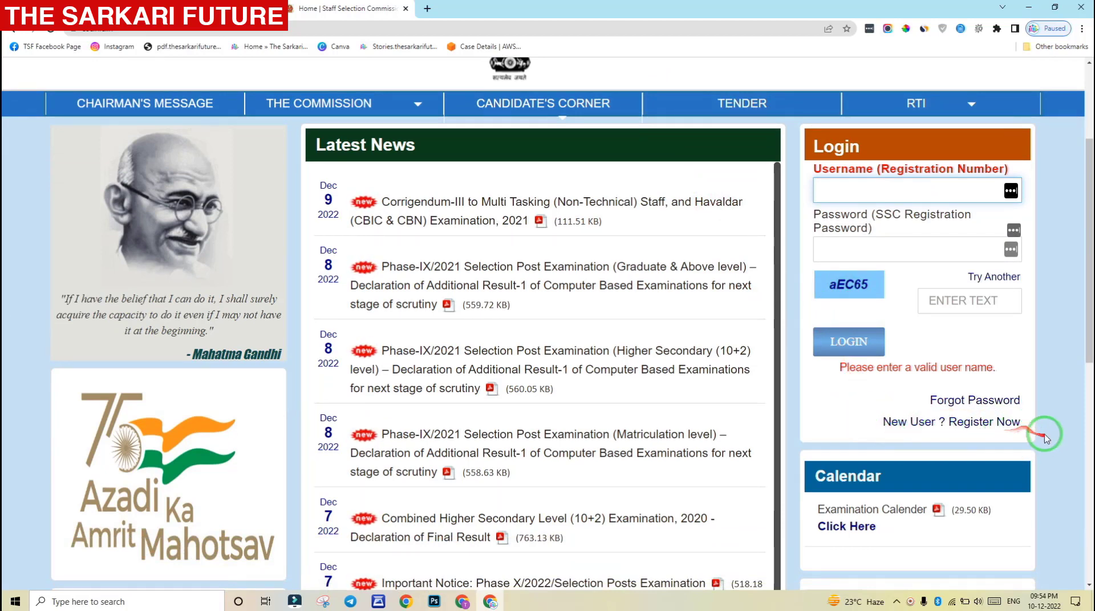
Start a new user registration and answer that the candidate has Aadhaar
left_click(1010, 426)
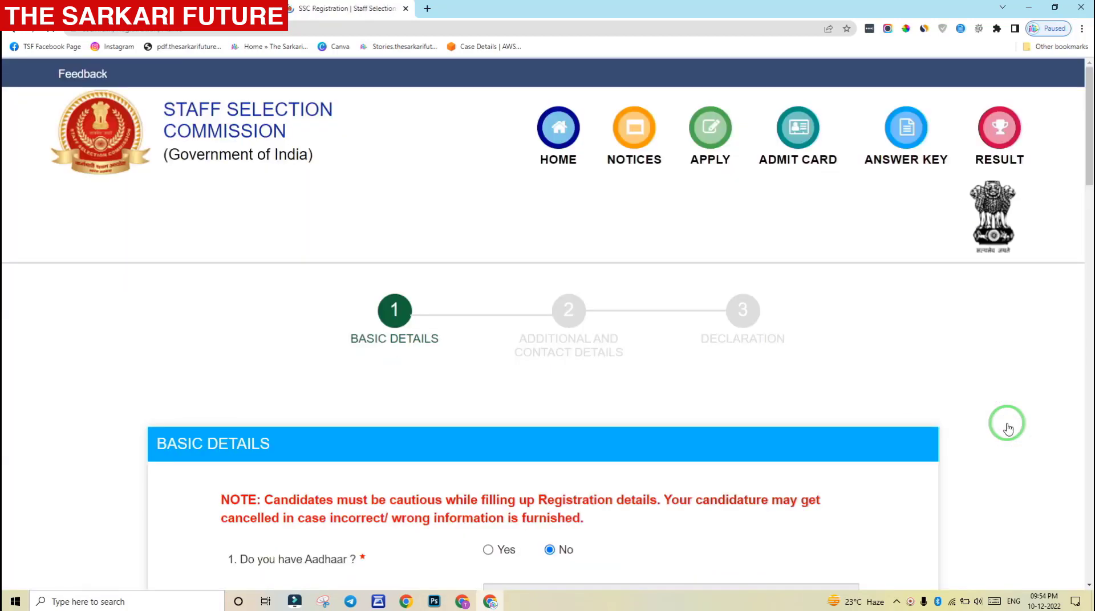
left_click_drag(1087, 168, 1088, 235)
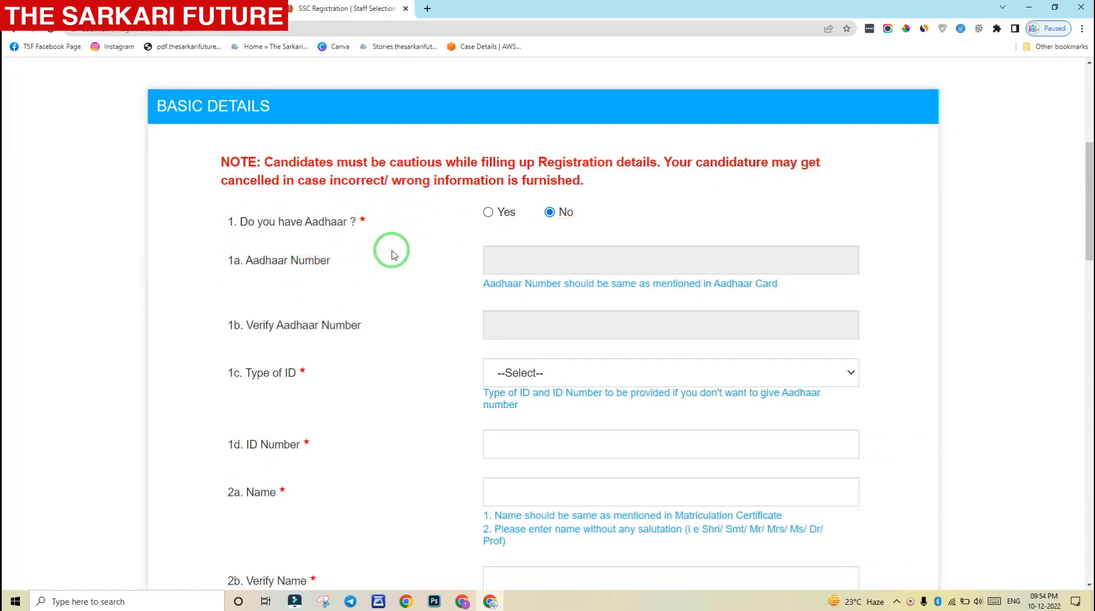
left_click(489, 214)
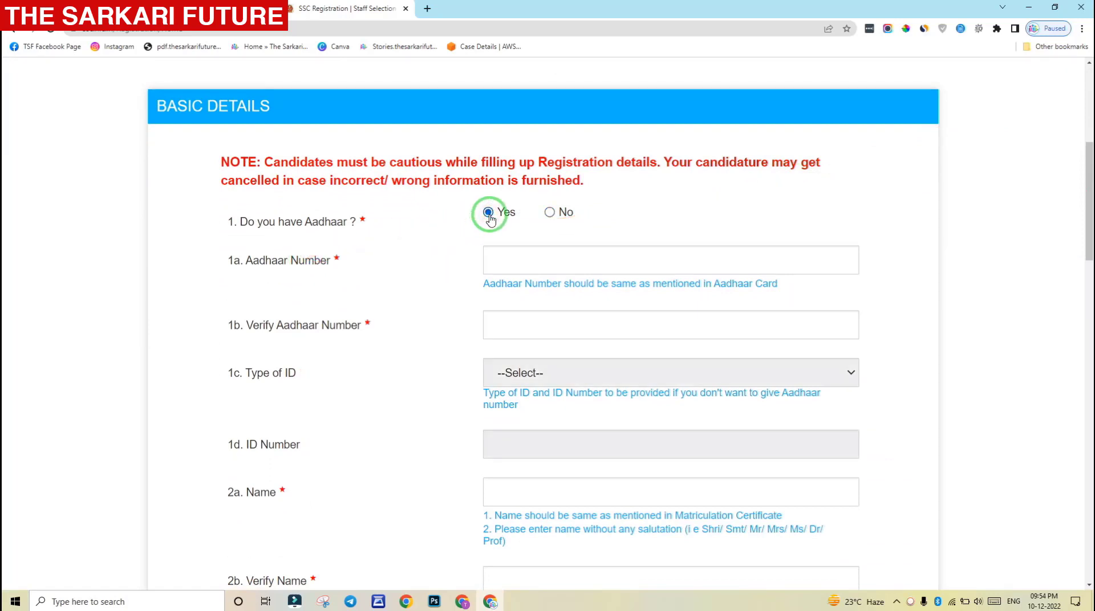
Enter the candidate's Aadhaar number in 1a and re-enter it identically in 1b
left_click(526, 255)
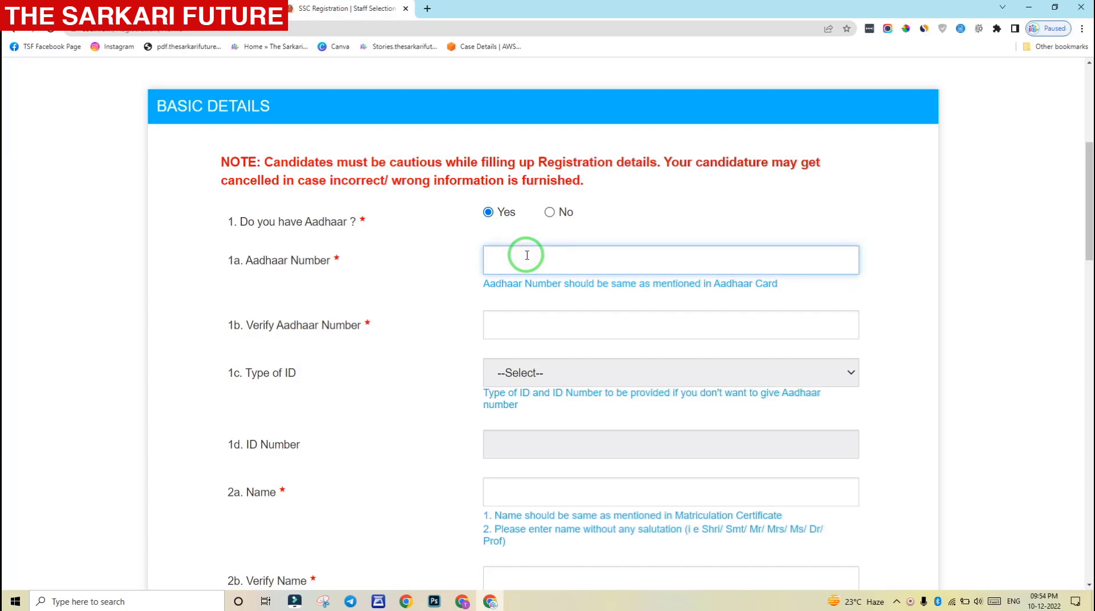
left_click(490, 325)
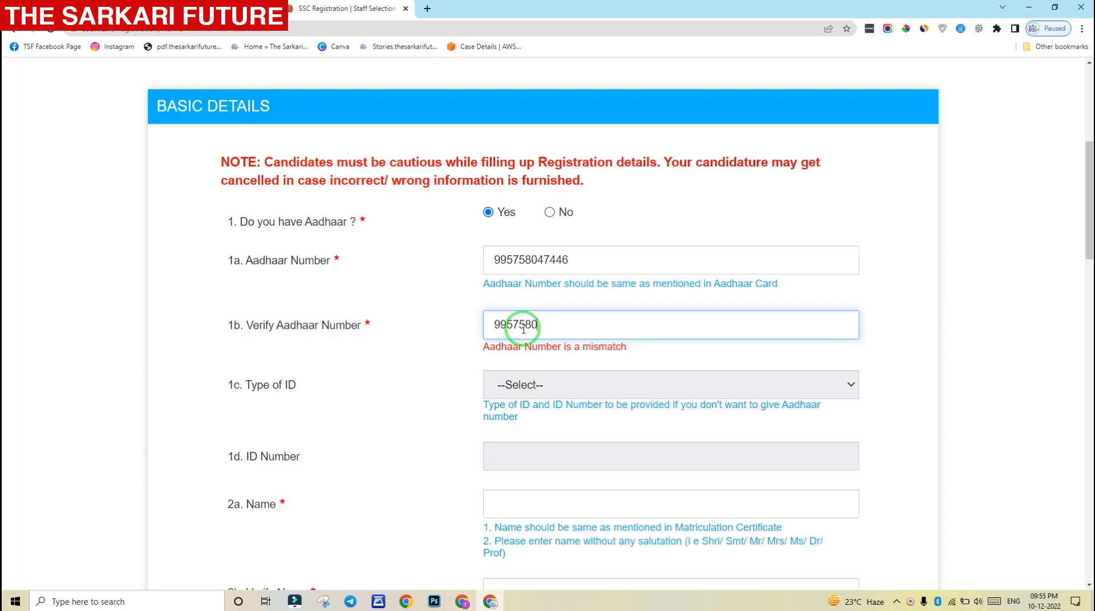
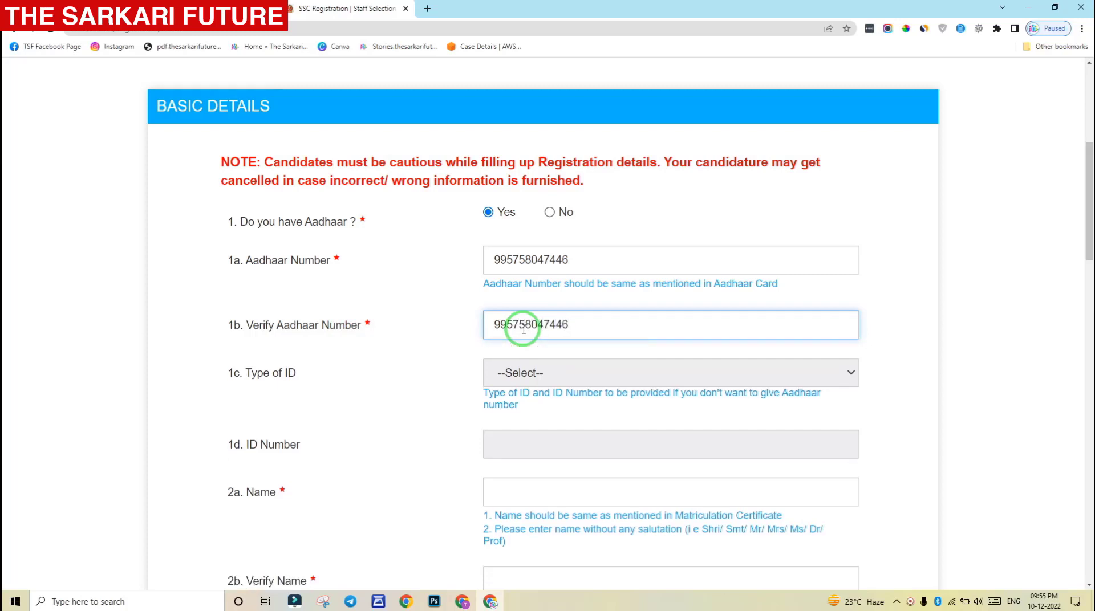
left_click(853, 288)
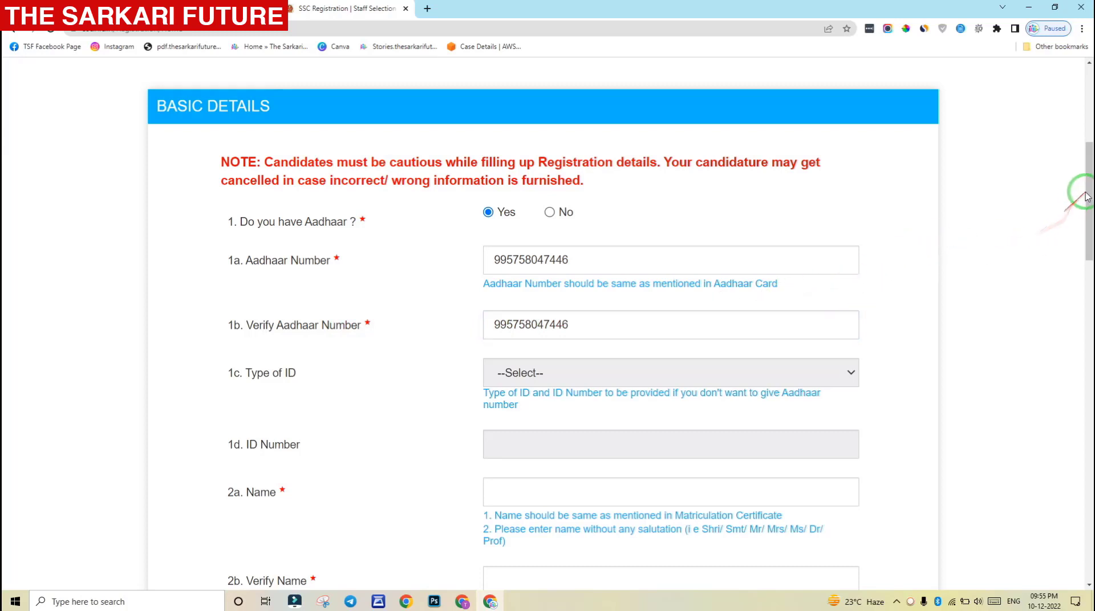
left_click_drag(1087, 196, 1087, 224)
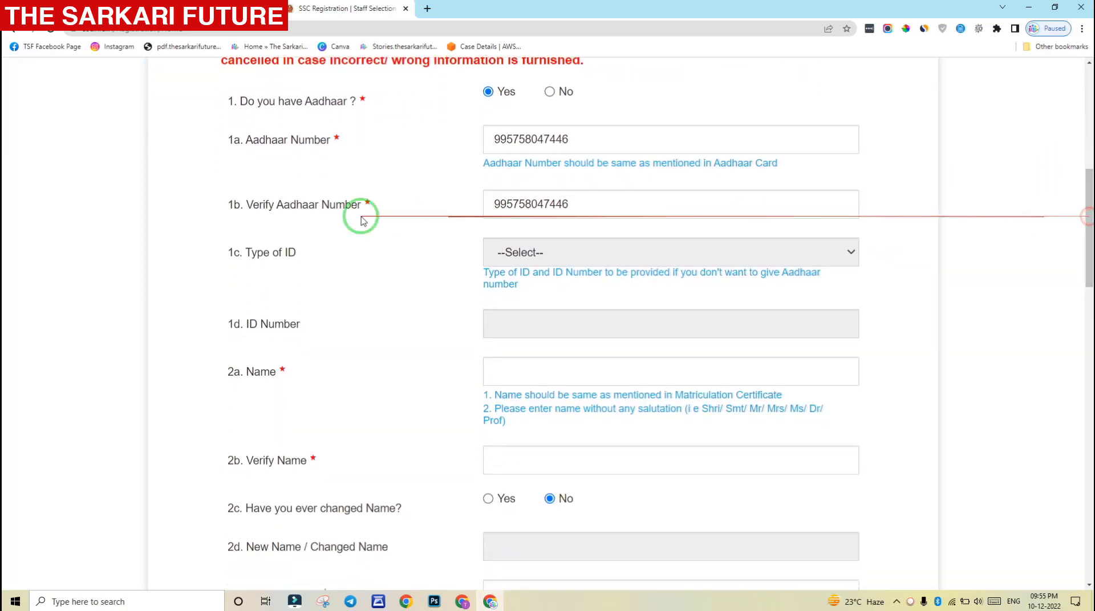
Enter the candidate's full name in the 2a Name field
scroll(297, 260, "down", 1)
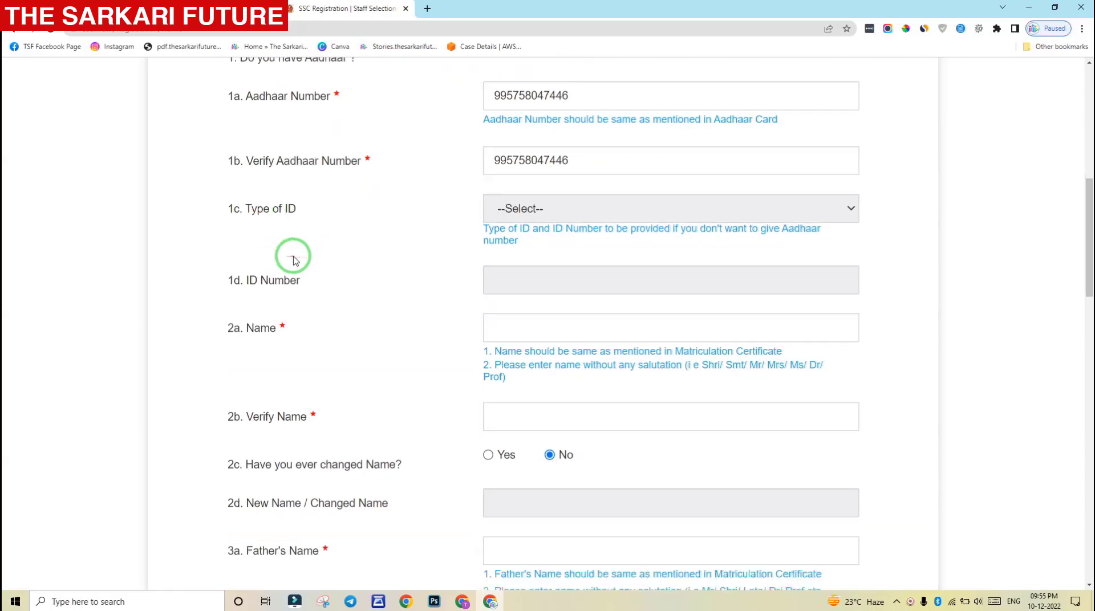
scroll(447, 195, "up", 1)
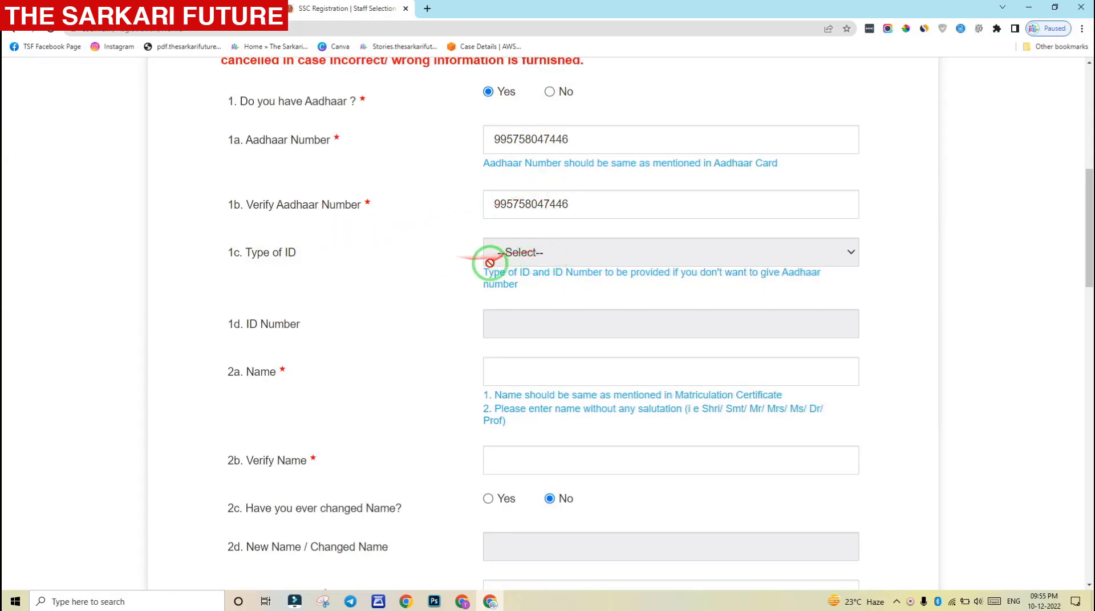
scroll(417, 254, "down", 1)
scroll(416, 254, "down", 2)
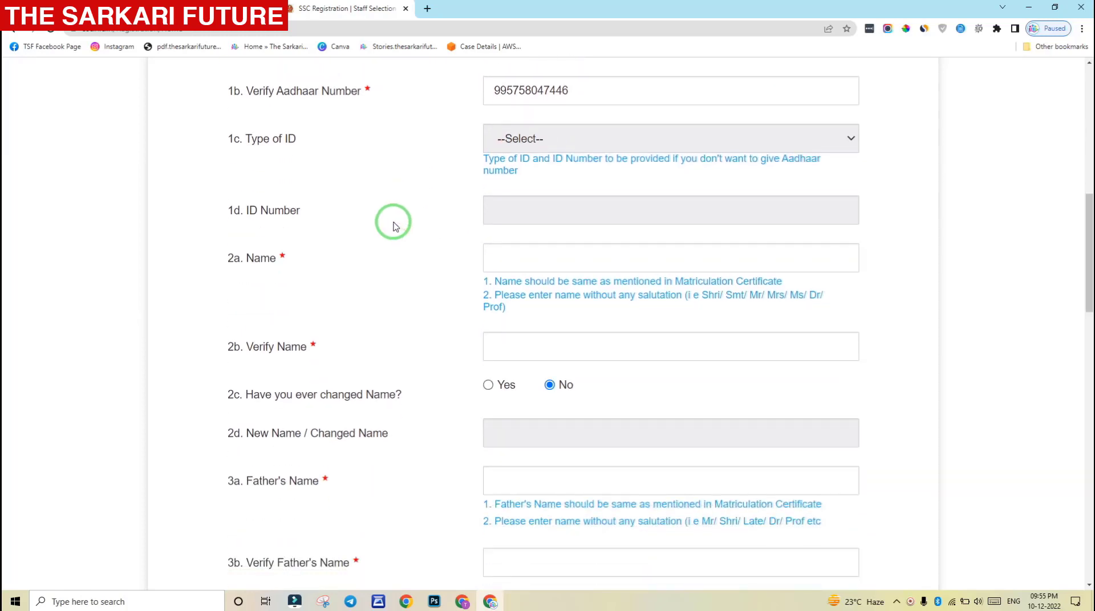
left_click(246, 202)
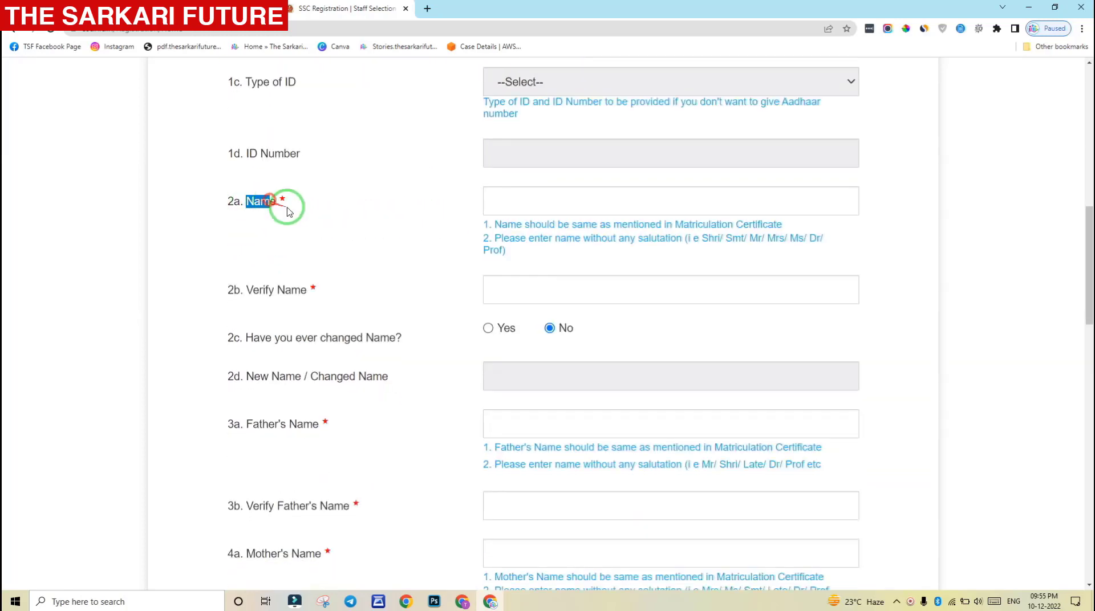
left_click(551, 200)
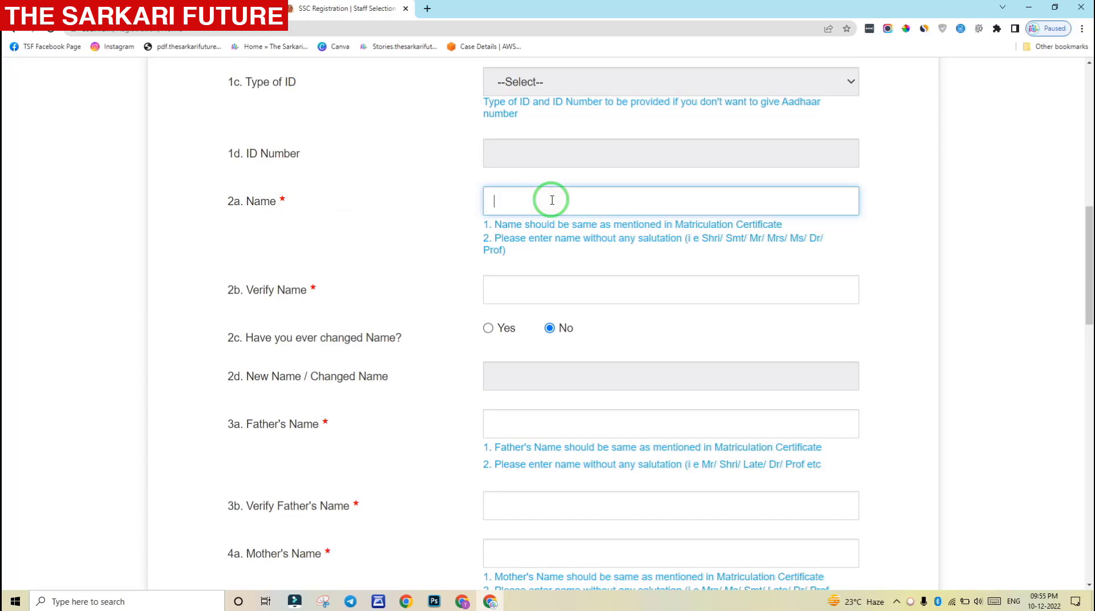
left_click(240, 200)
left_click_drag(240, 200, 730, 243)
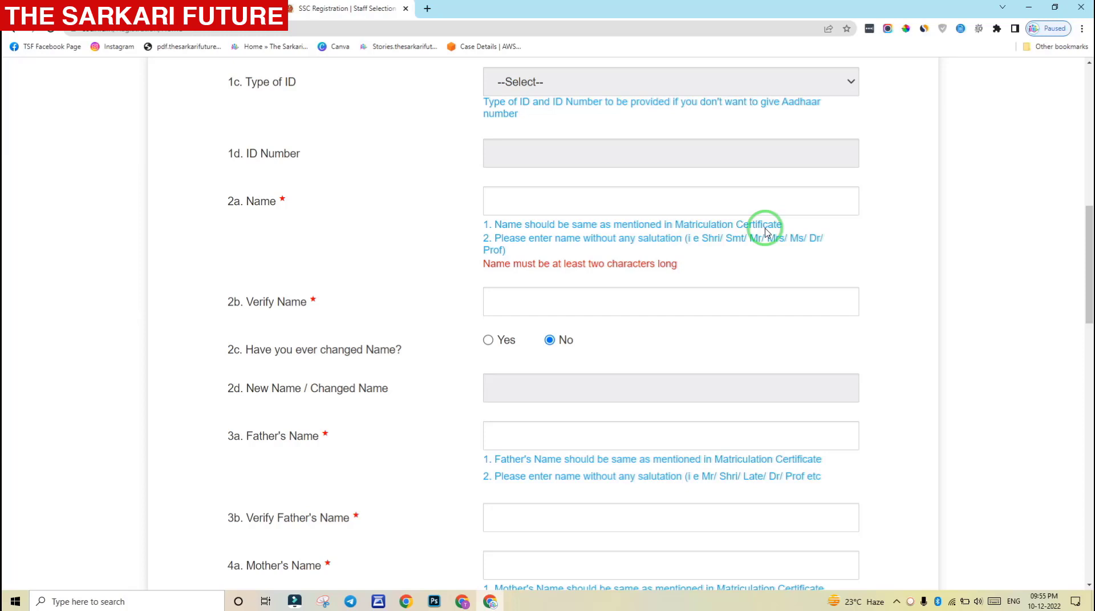
left_click(711, 202)
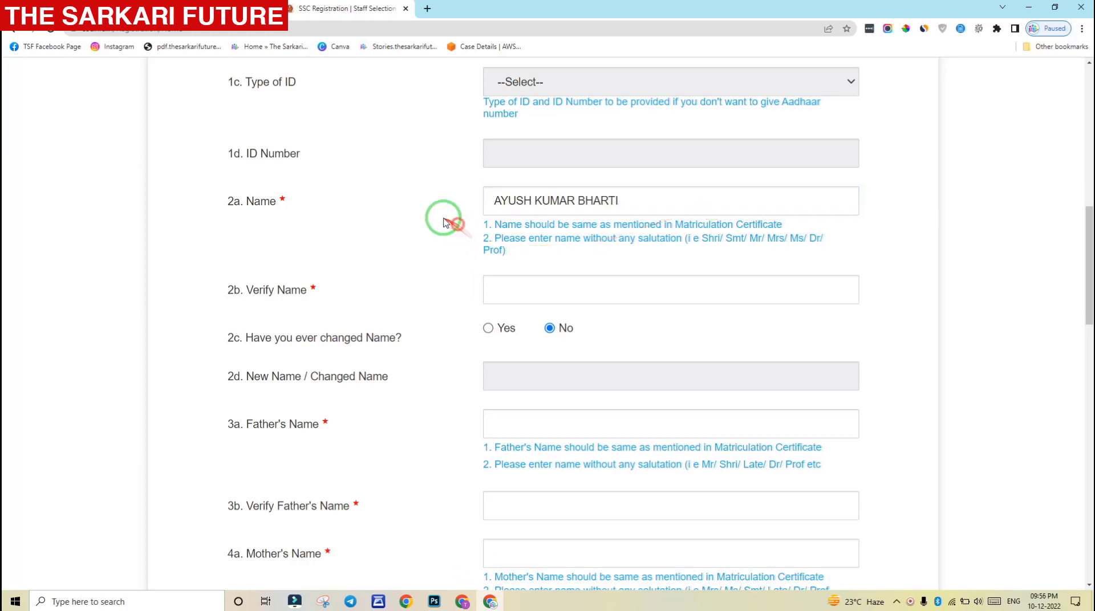
Retype the candidate's name in 2b Verify Name, correcting a typing slip
left_click(518, 292)
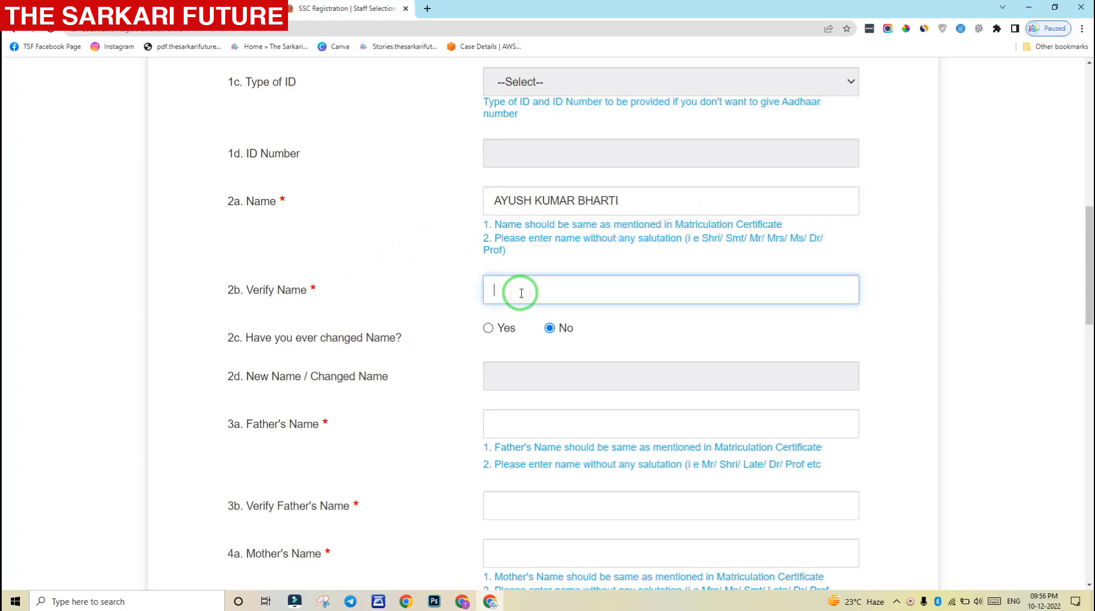
type("AYTU")
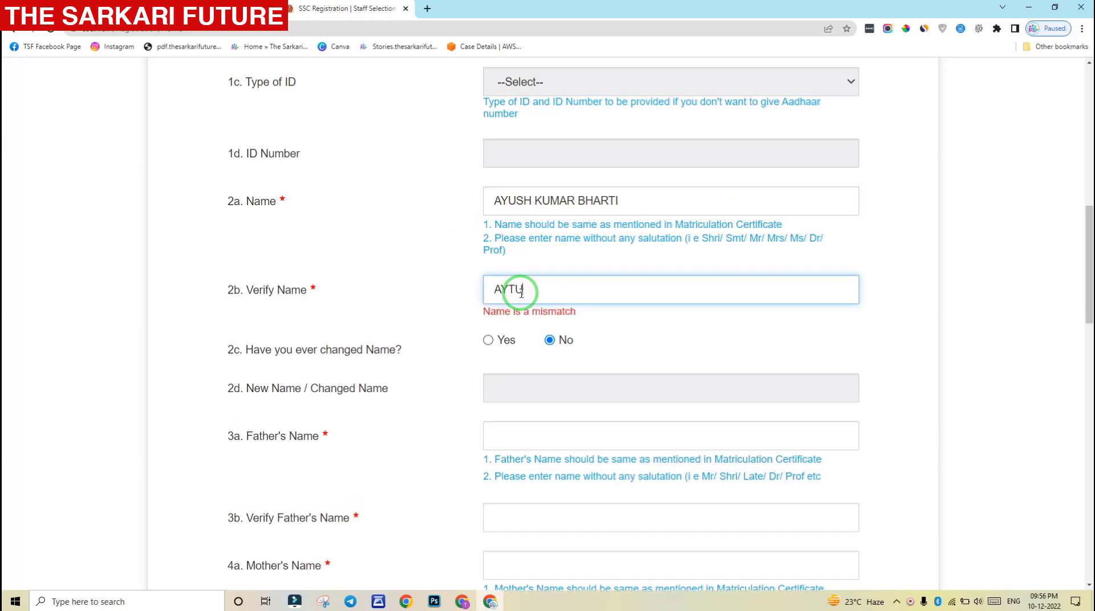
type("SH")
key("BackSpace")
key("BackSpace")
key("BackSpace")
key("BackSpace")
key("BackSpace")
key("BackSpace")
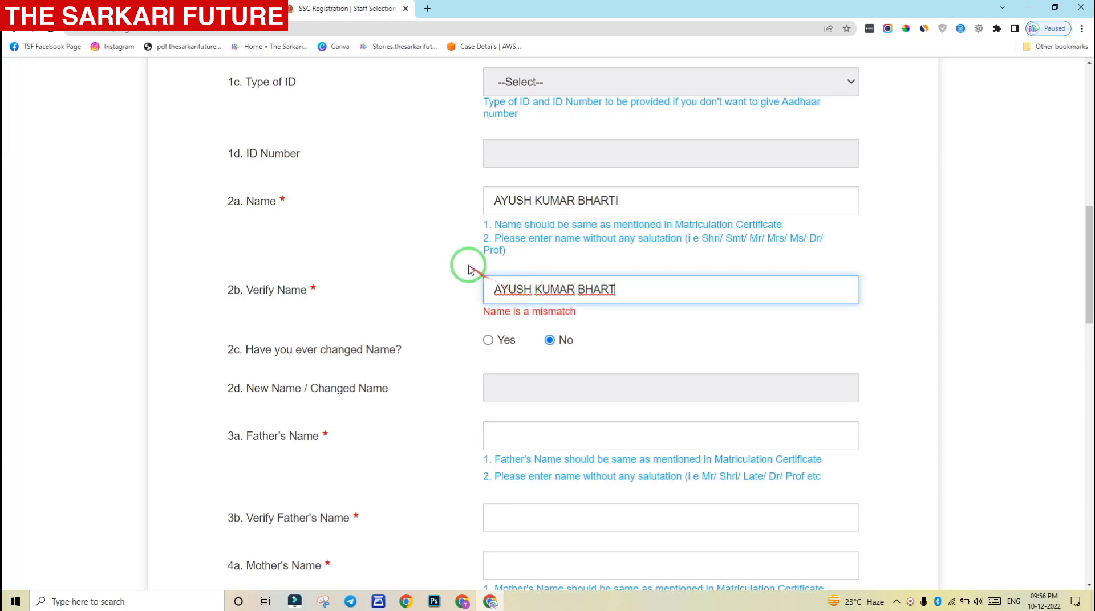
left_click(465, 262)
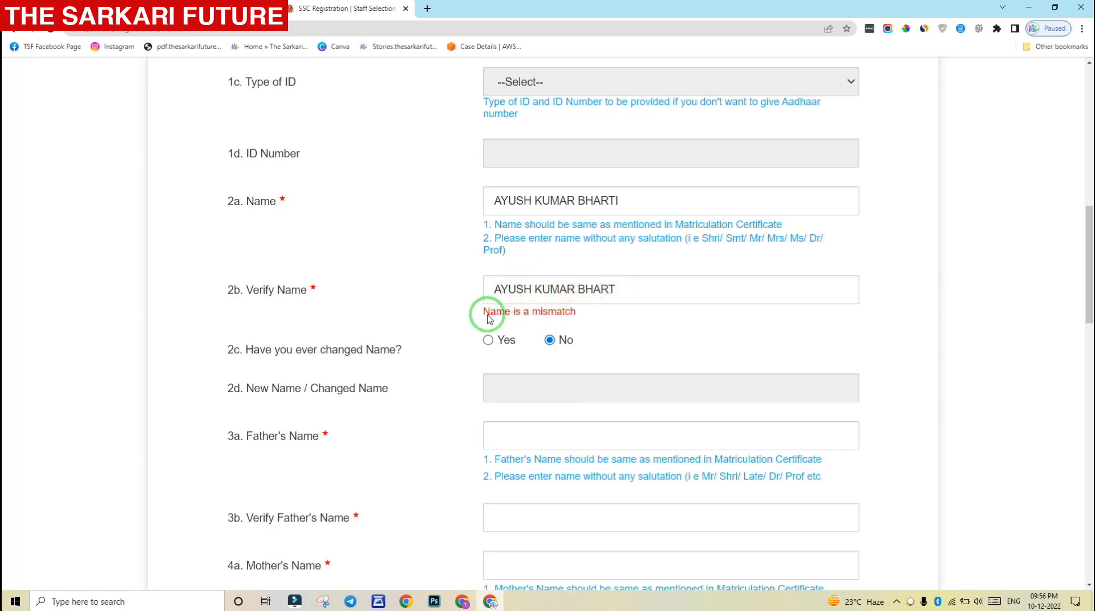
Add the missing final letter to the verification name so the mismatch warning clears
left_click_drag(483, 312, 582, 312)
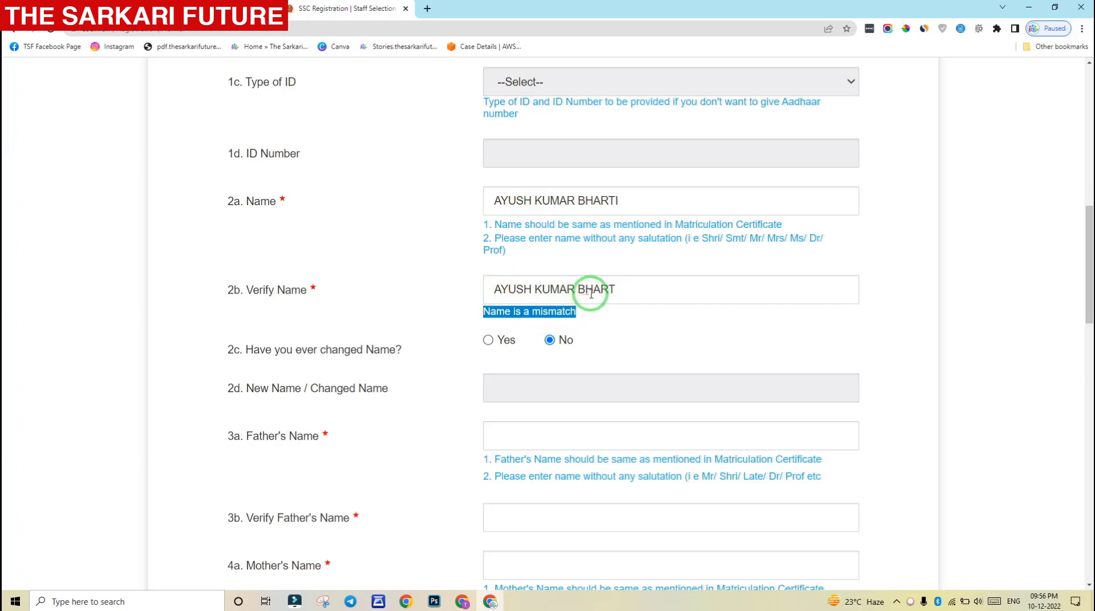
left_click(617, 290)
type("I")
key("BackSpace")
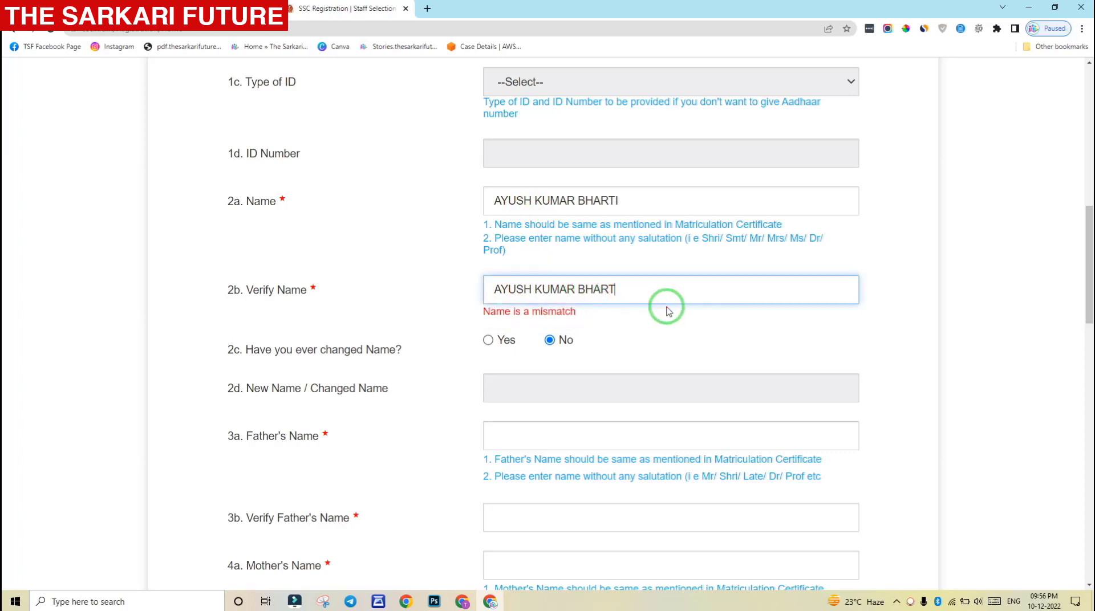
type("I")
left_click(899, 292)
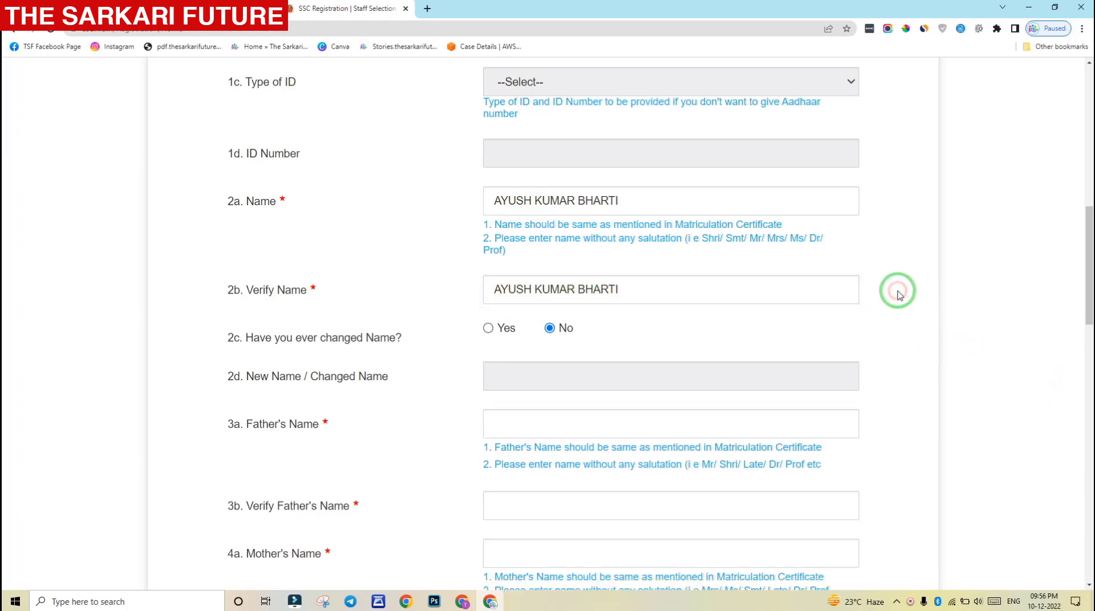
left_click(1088, 235)
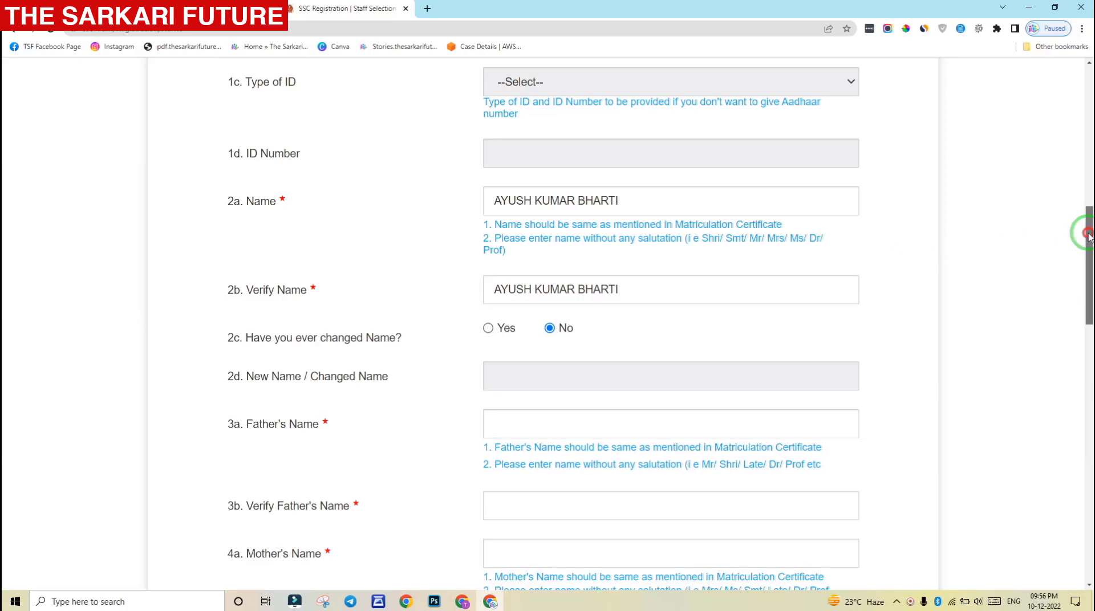
Enter the father's name and a matching verification entry
left_click_drag(1088, 235, 1088, 278)
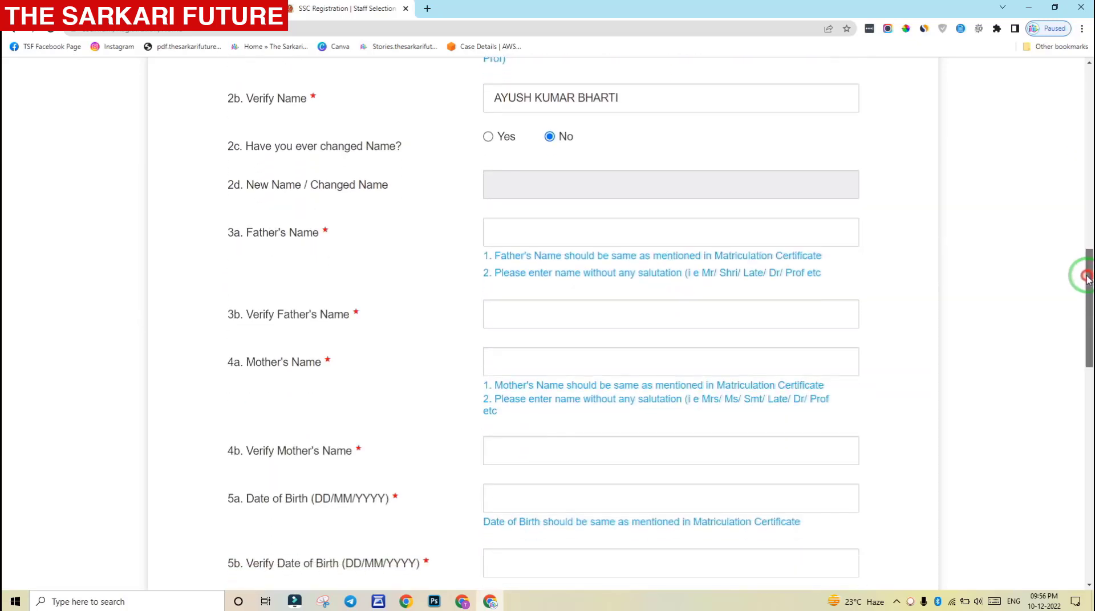
left_click_drag(251, 233, 313, 233)
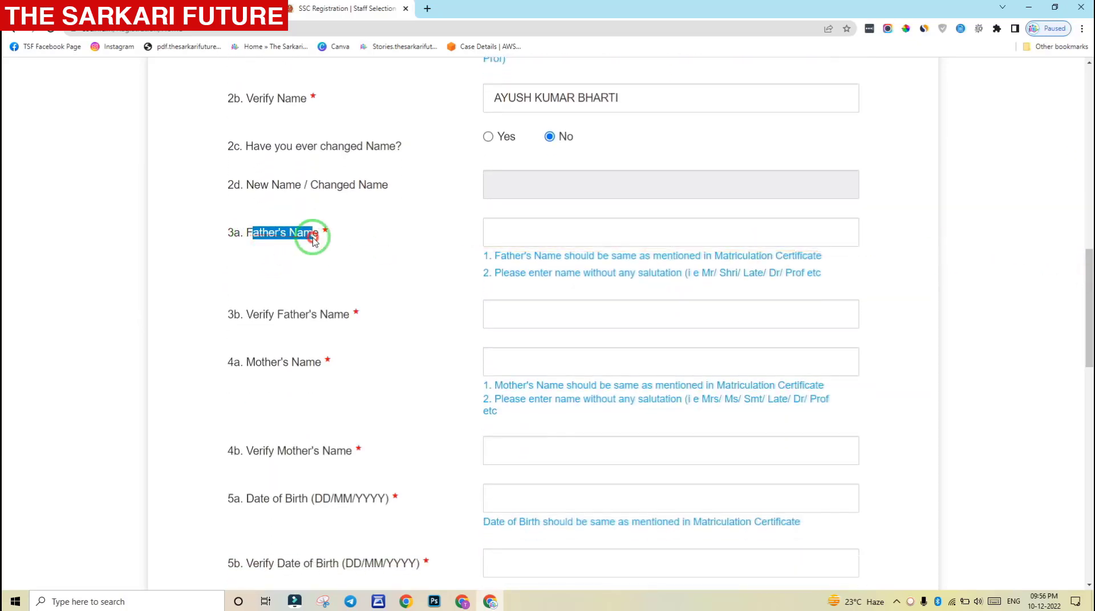
left_click(530, 232)
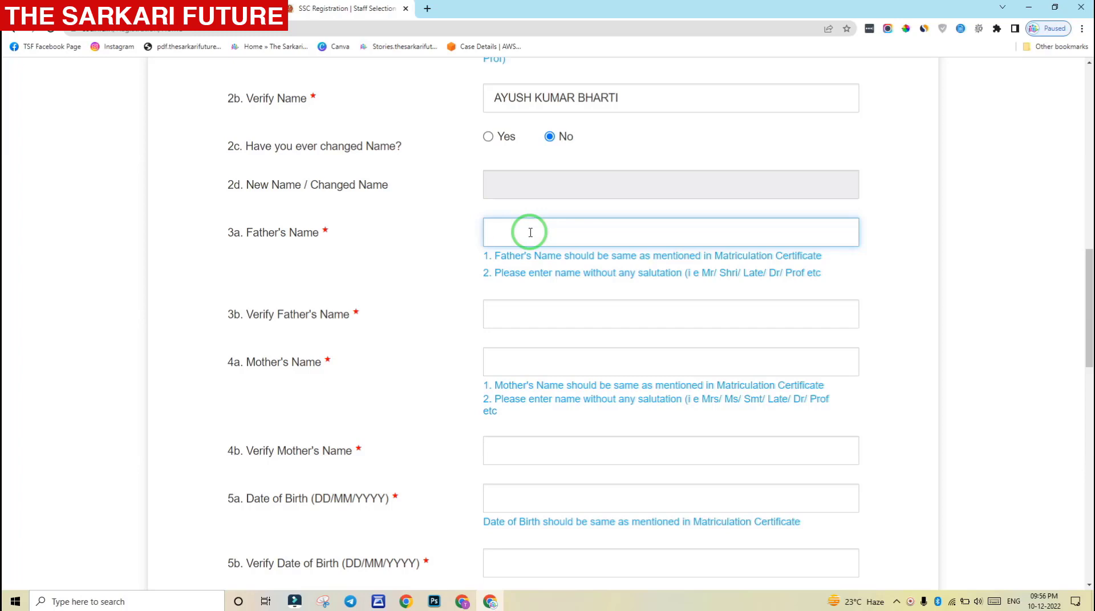
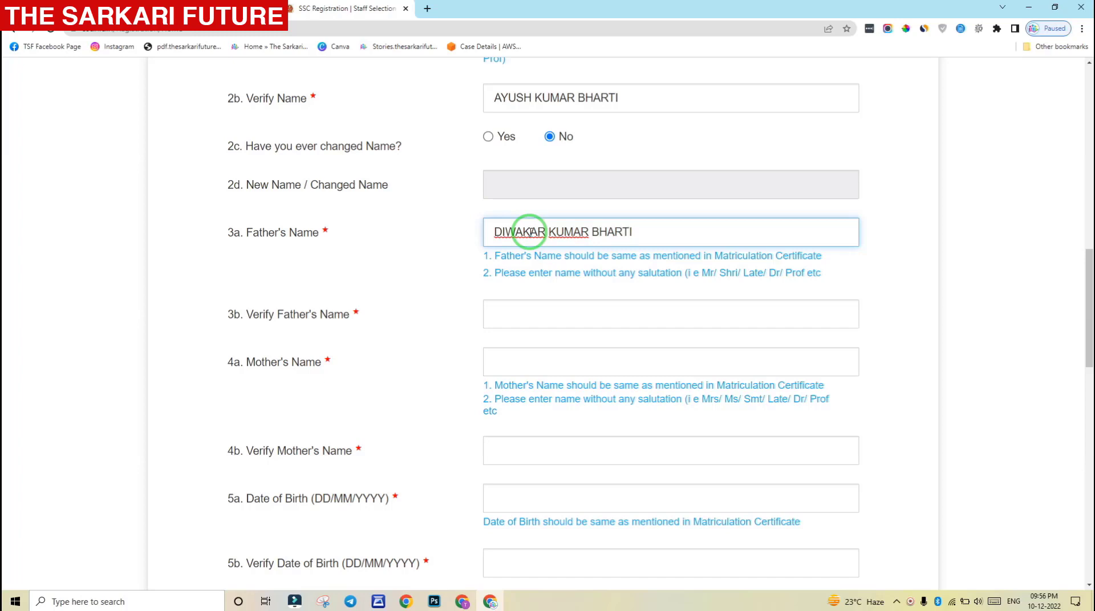
left_click(541, 312)
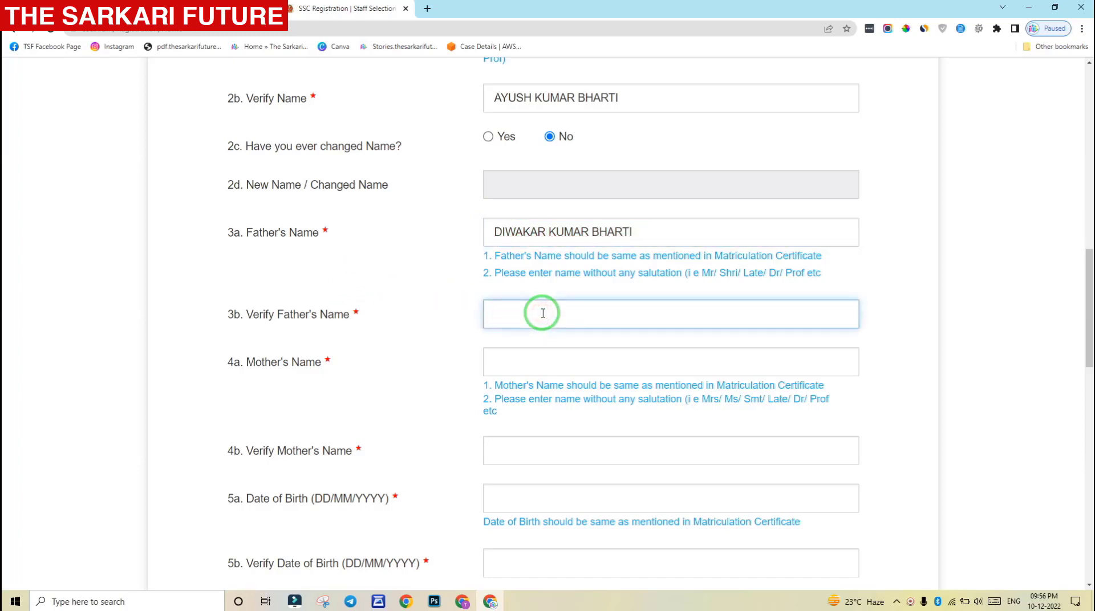
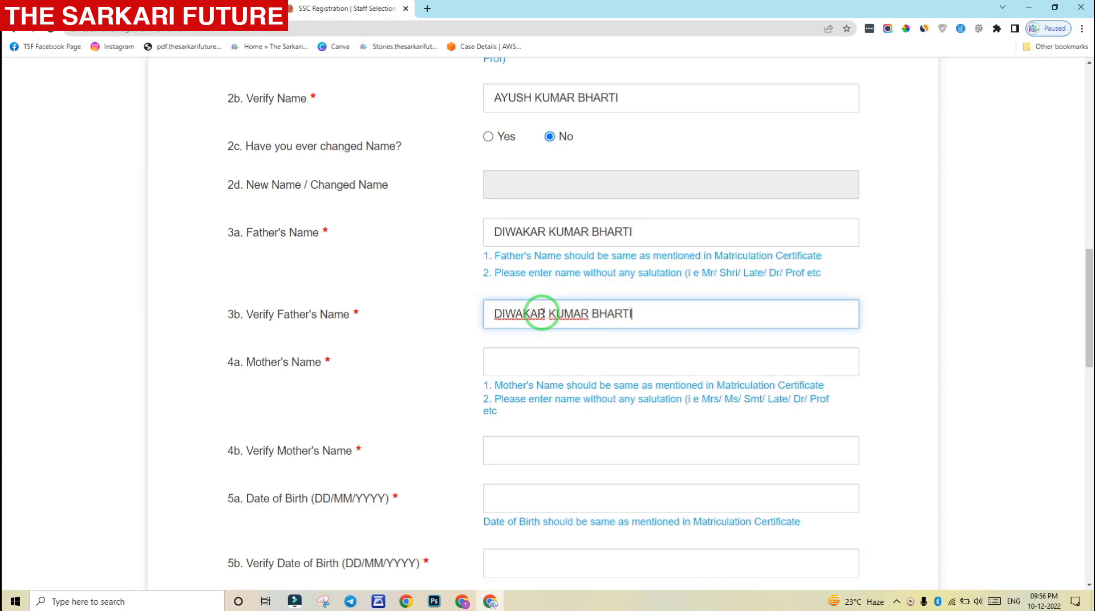
left_click(435, 303)
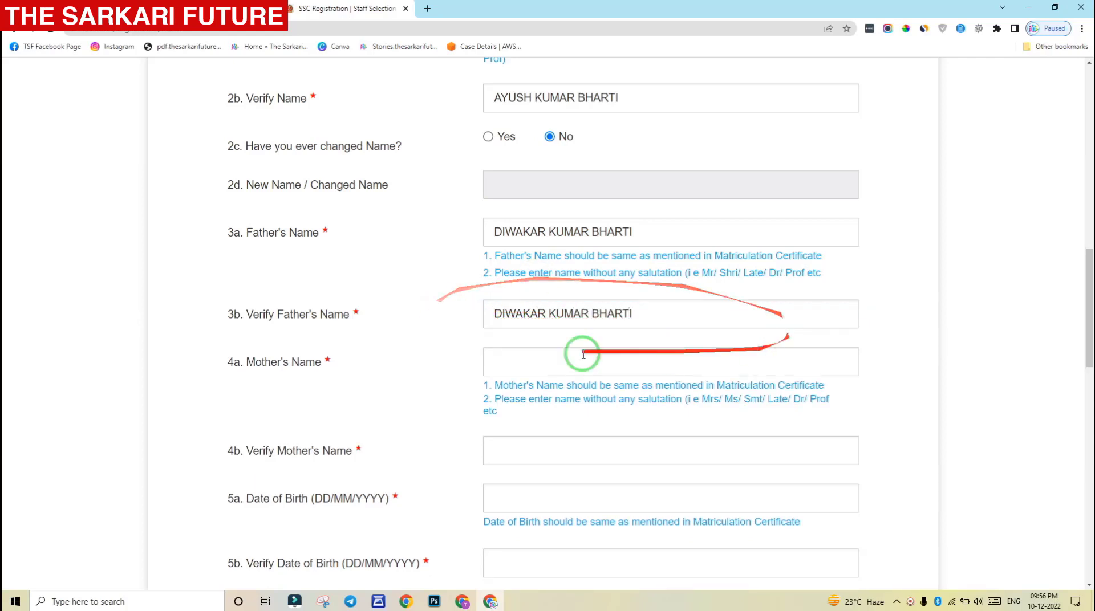
Type the mother's name in field 4a, fixing a mistyped letter
left_click(541, 361)
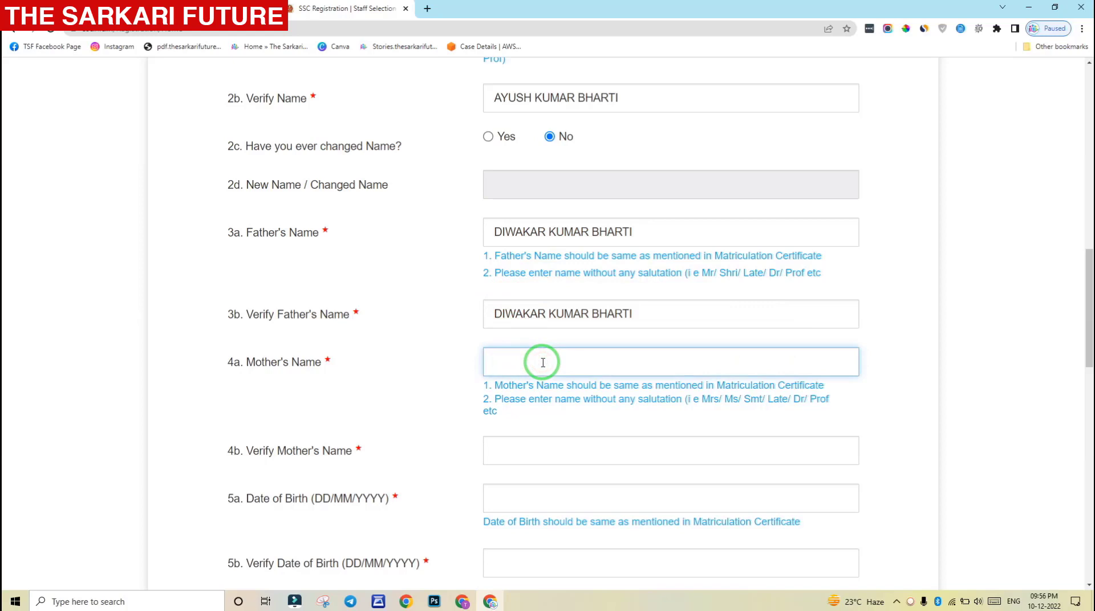
scroll(543, 362, "down", 3)
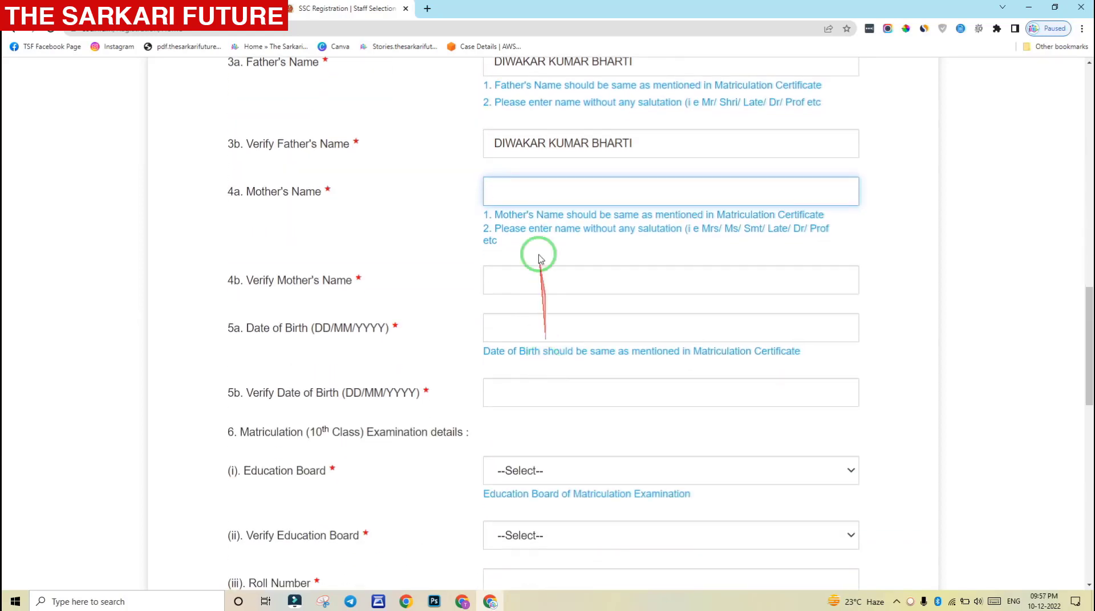
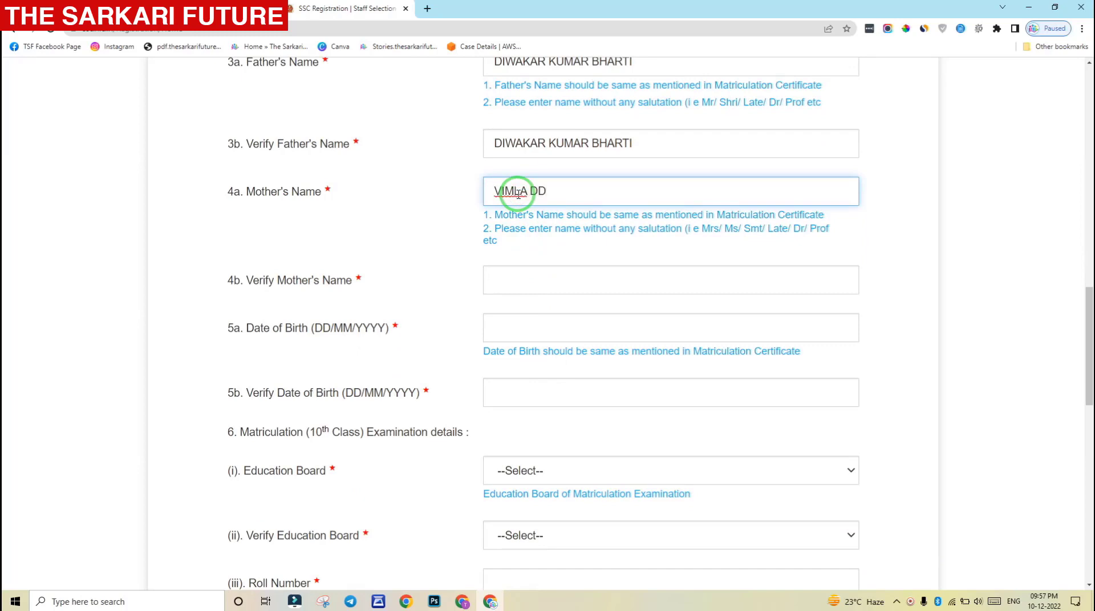
Re-enter the mother's name in 4b and delete its extra letter to clear the mismatch
left_click(520, 274)
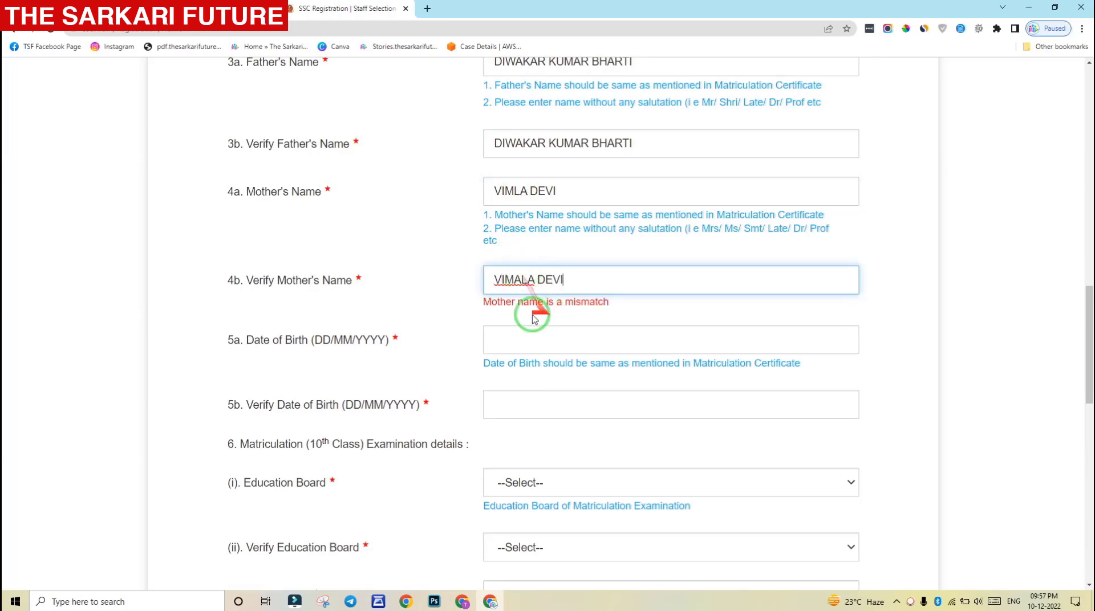
left_click(450, 278)
left_click_drag(450, 277, 607, 305)
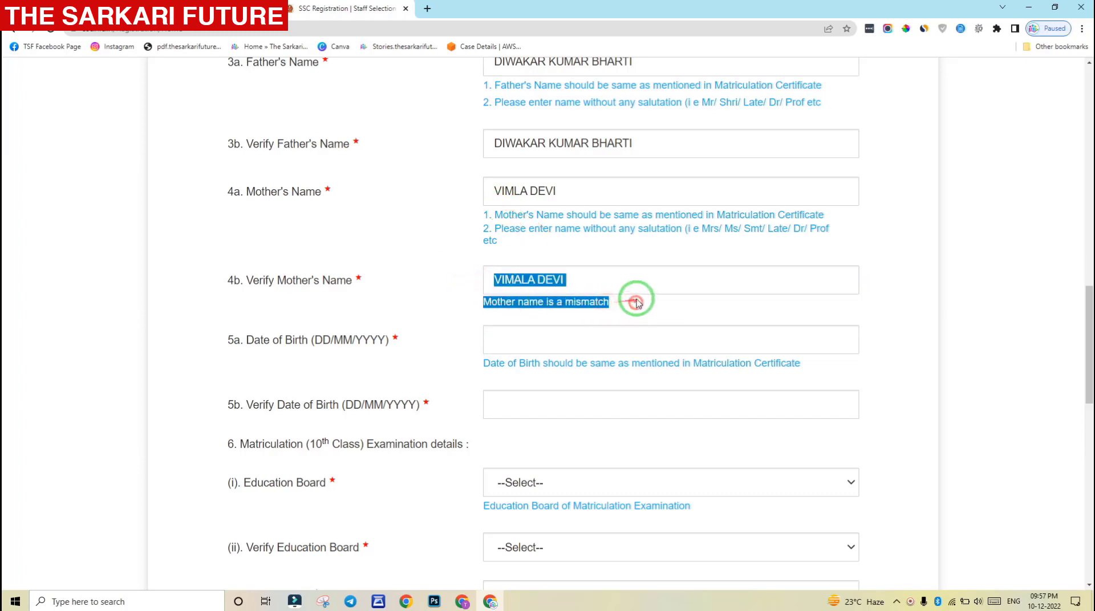
left_click(517, 282)
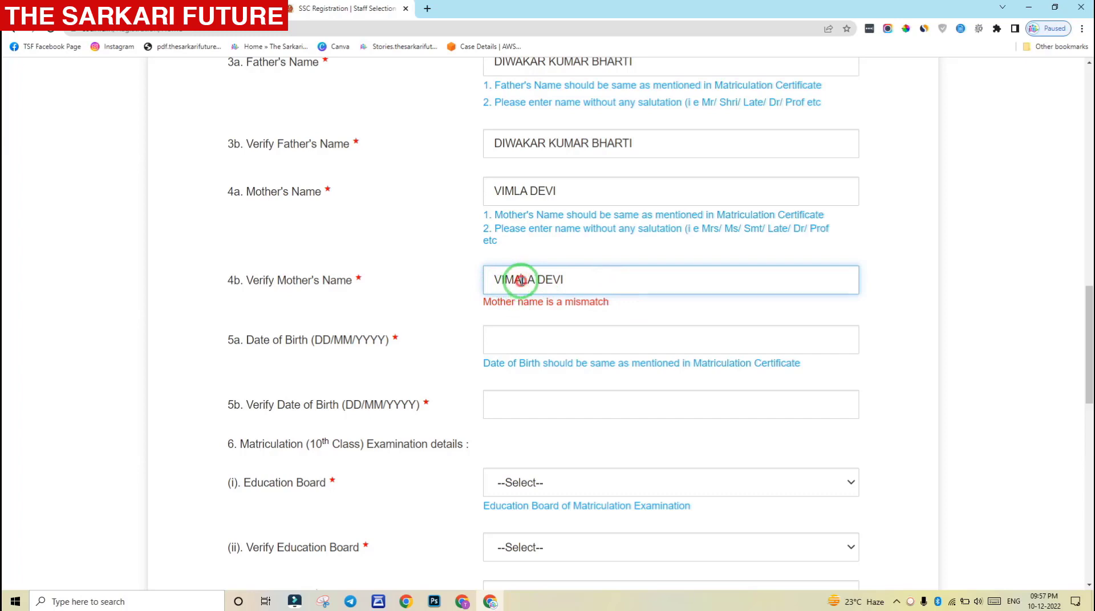
key("BackSpace")
left_click(462, 261)
scroll(459, 256, "down", 1)
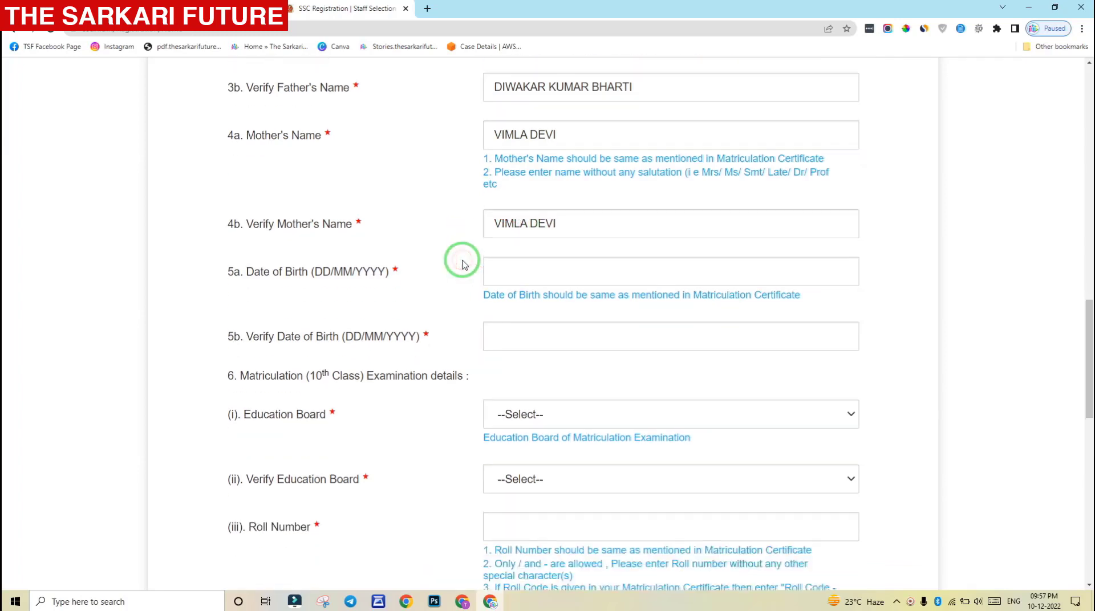
left_click_drag(1088, 309, 1087, 335)
left_click(725, 144)
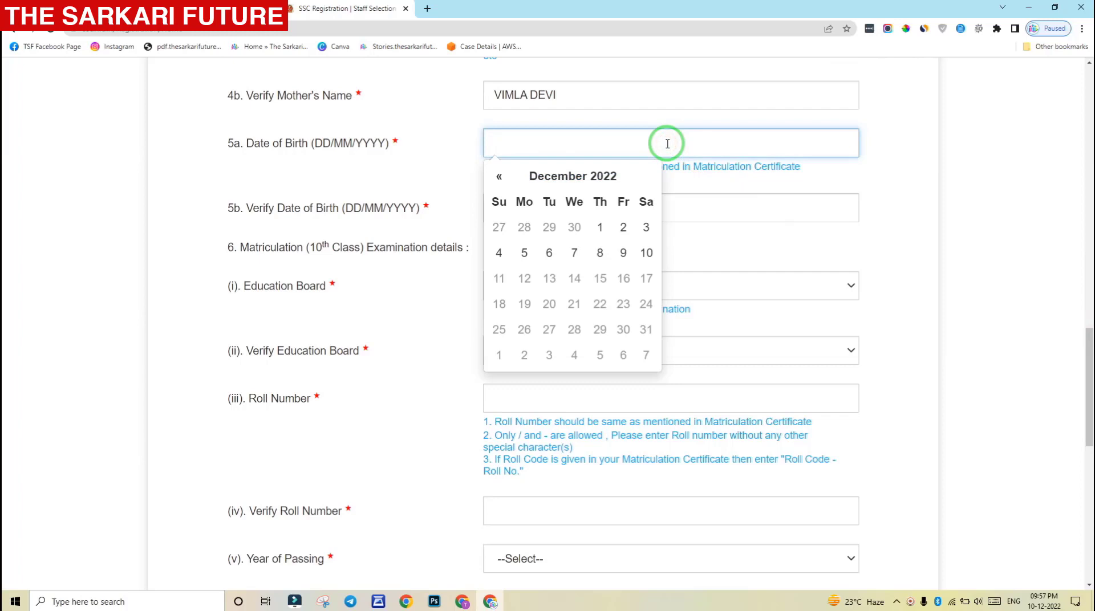
type("01")
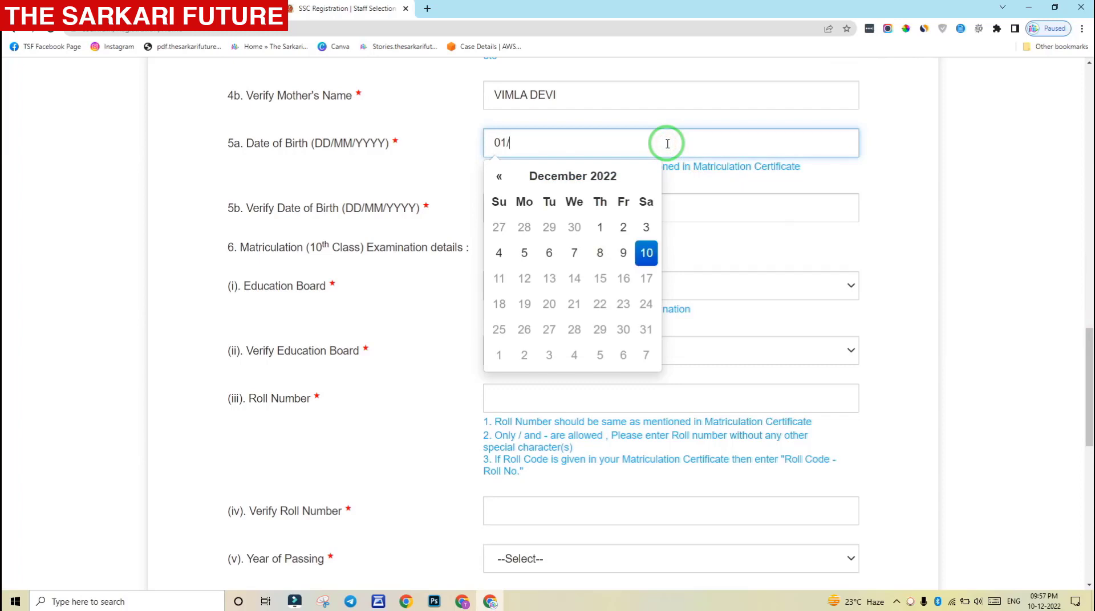
type("/")
key("BackSpace")
key("BackSpace")
key("BackSpace")
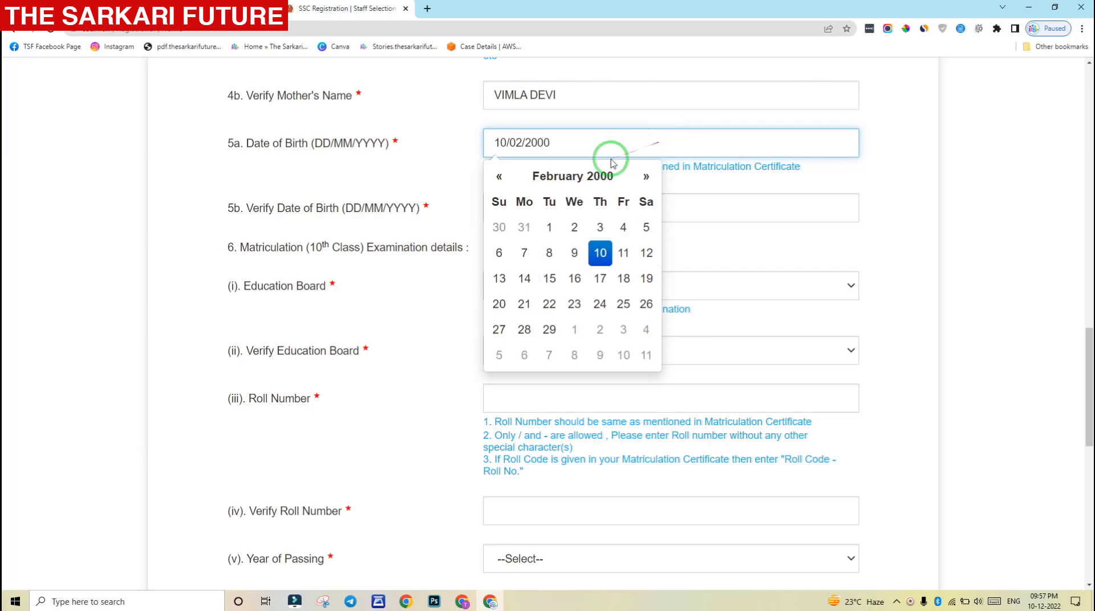
left_click(436, 162)
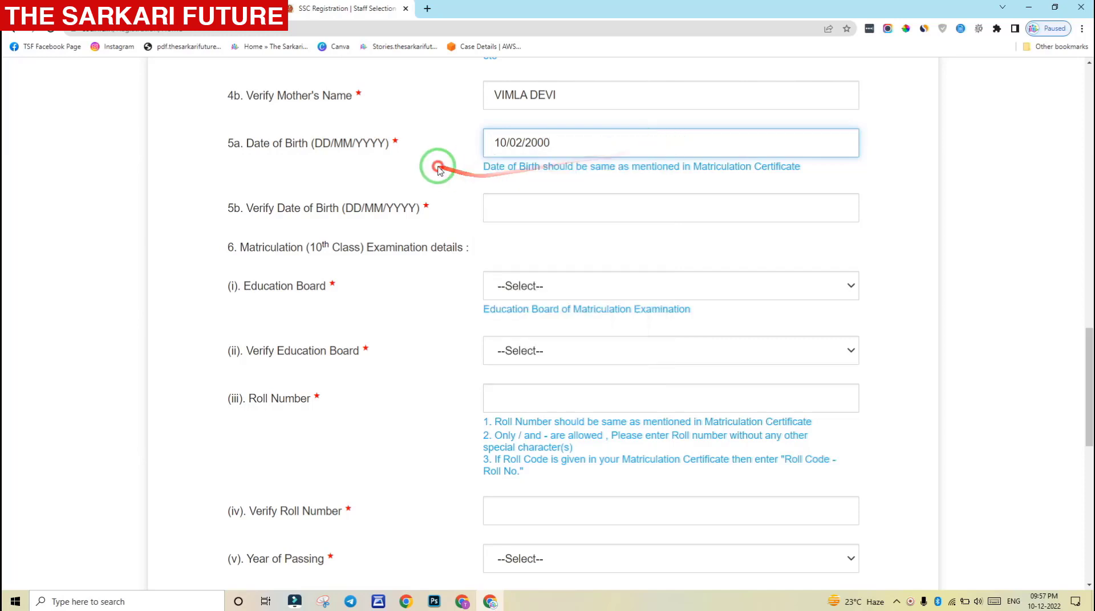
left_click(522, 198)
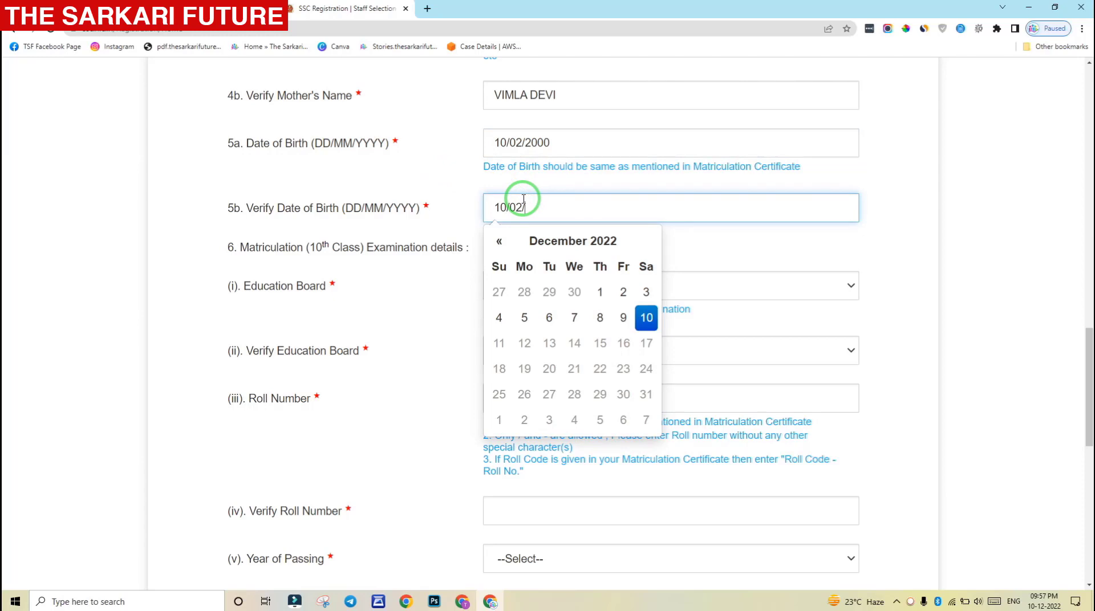
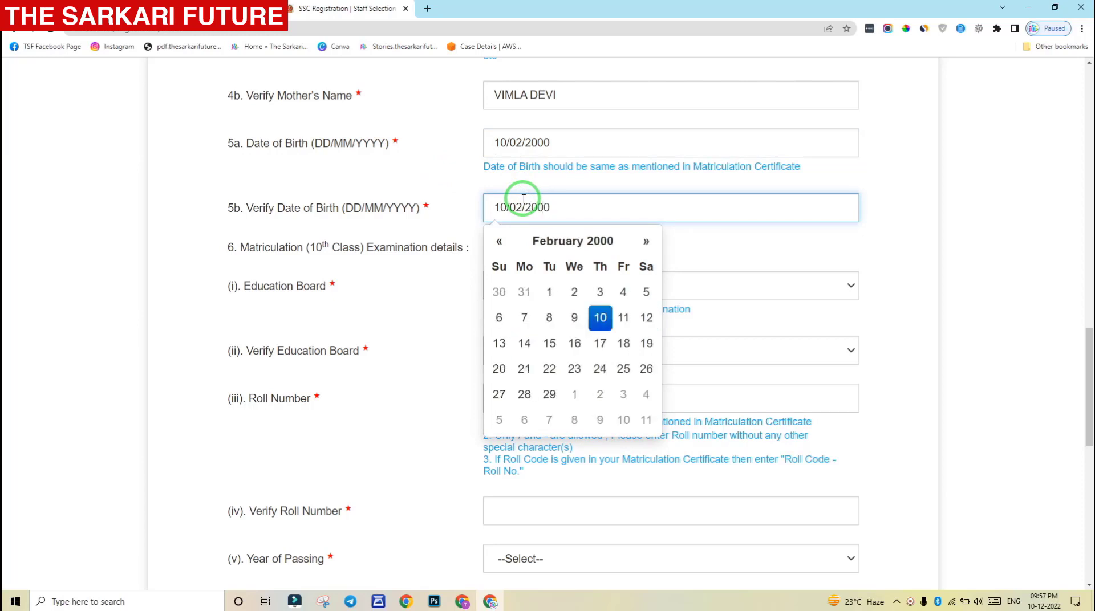
left_click(451, 177)
scroll(453, 177, "down", 2)
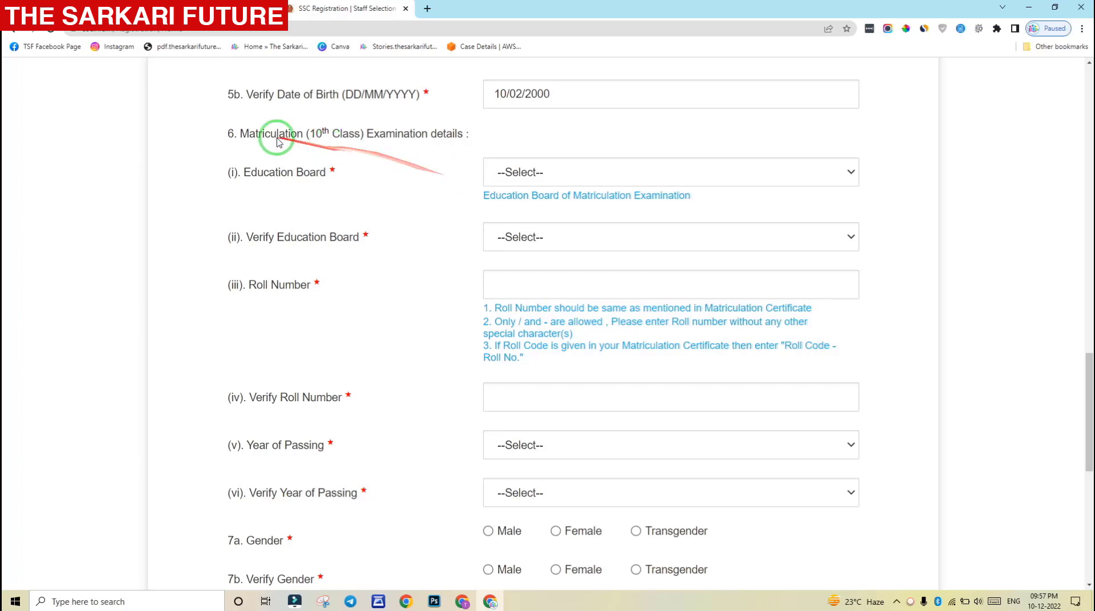
Select Jharkhand Academic Council Ranchi as the matriculation Education Board
left_click_drag(240, 135, 502, 135)
left_click(423, 171)
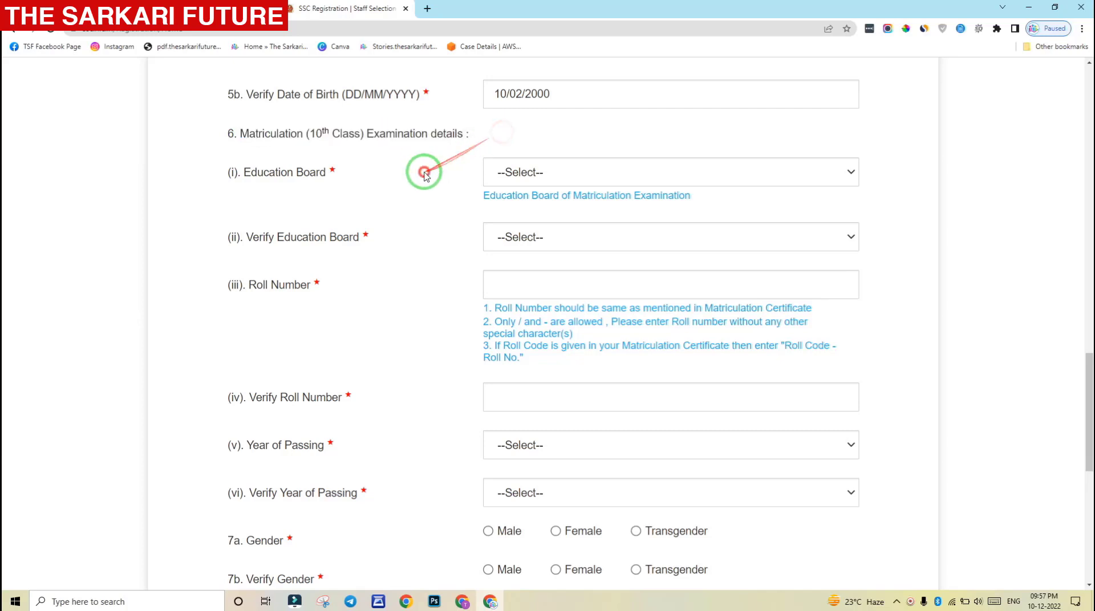
left_click(552, 173)
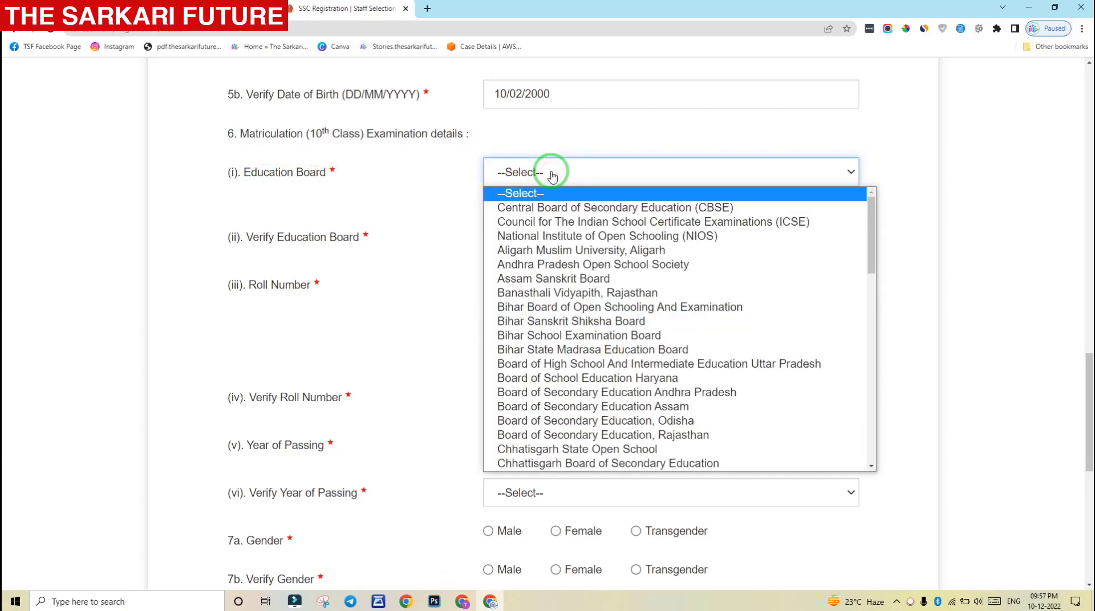
type("jh")
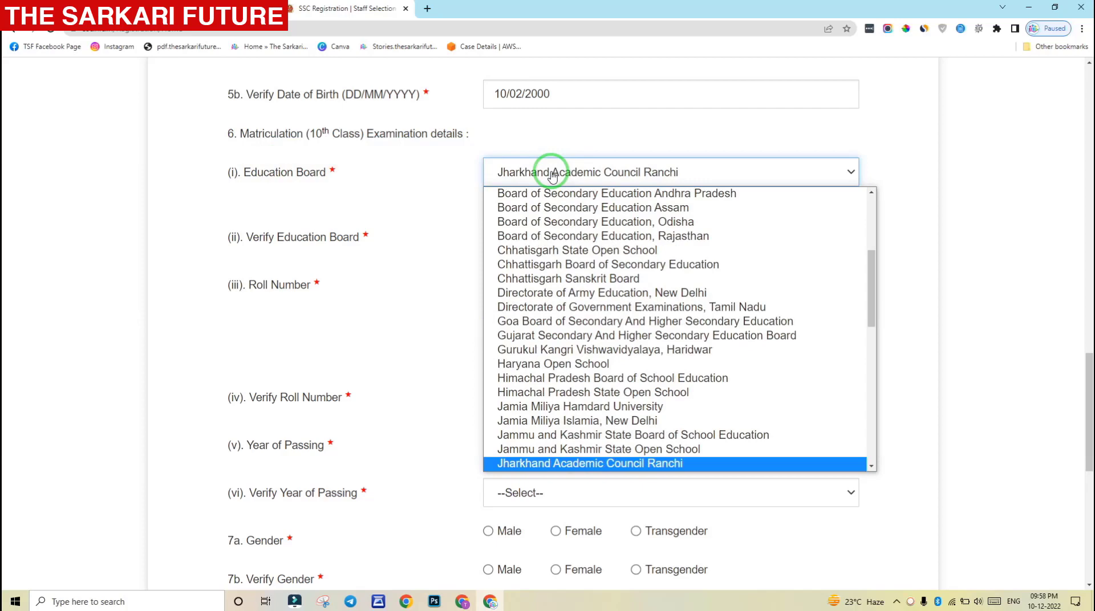
key("Return")
left_click(552, 172)
key("Home")
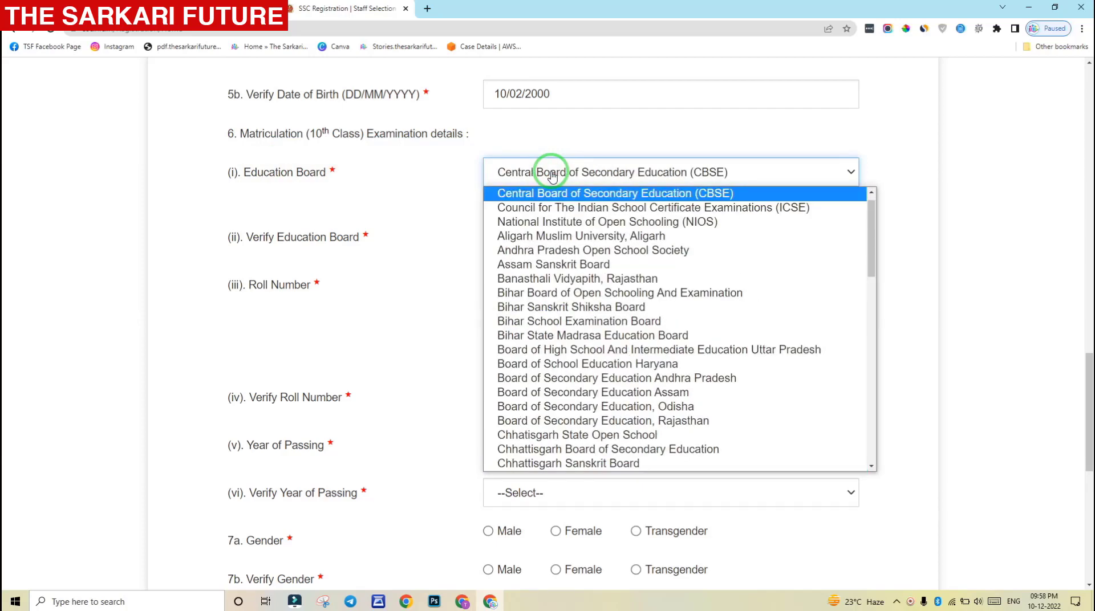
type("bi")
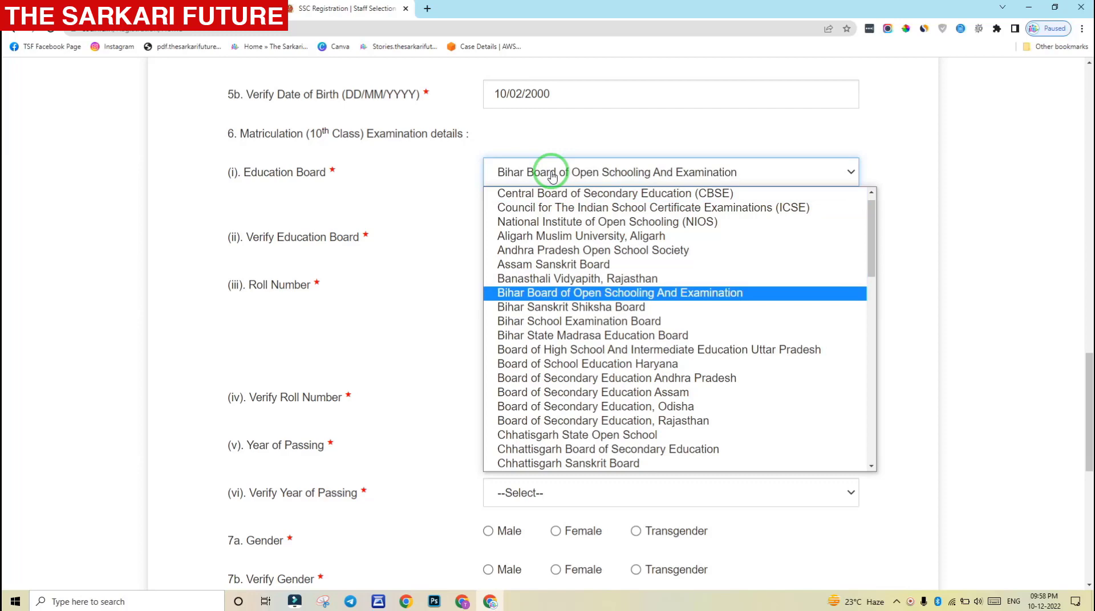
type("jh")
key("Return")
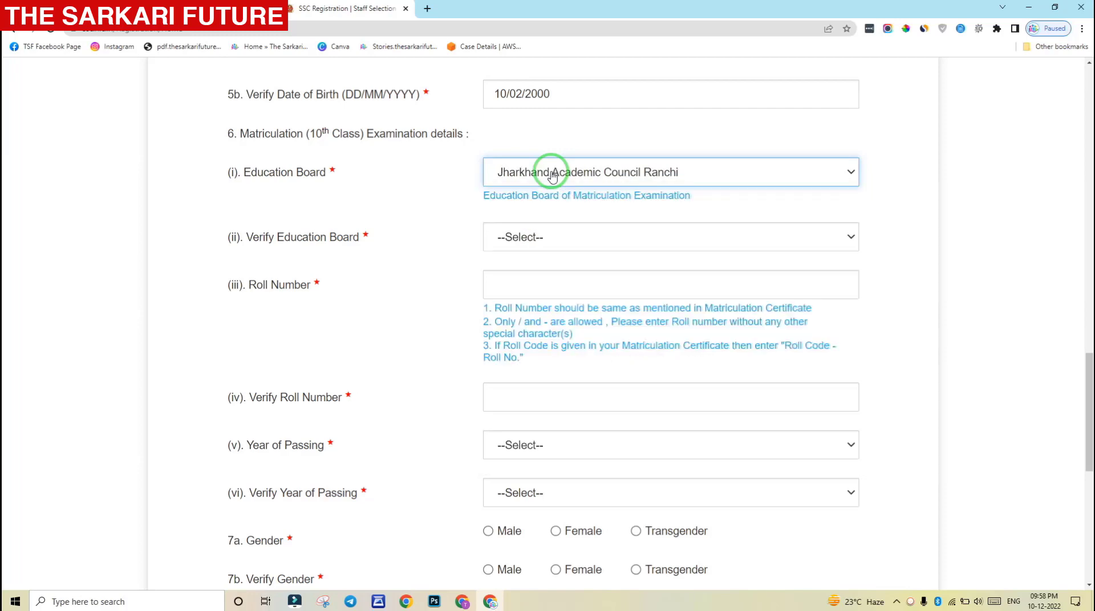
Choose Jharkhand Academic Council Ranchi in the Verify Education Board dropdown too
left_click(587, 239)
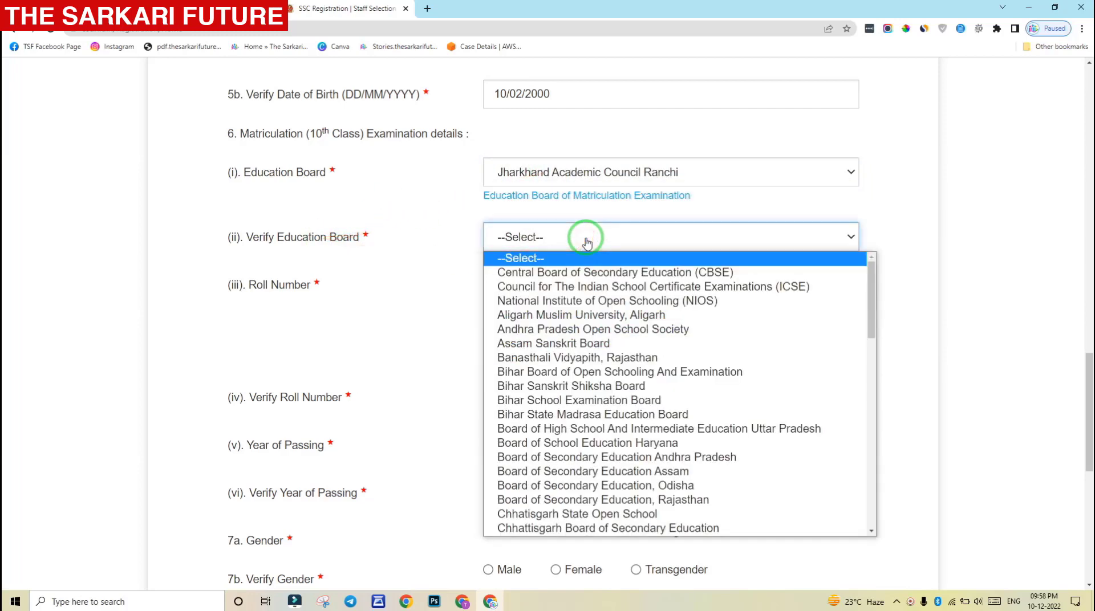
type("jh")
key("Return")
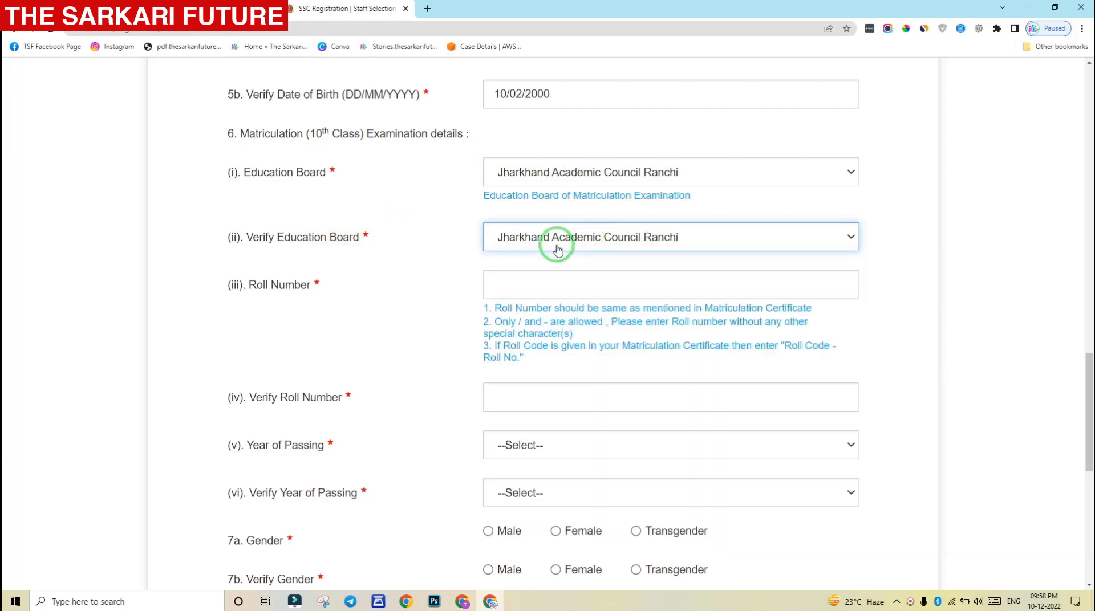
left_click(505, 280)
scroll(506, 272, "down", 1)
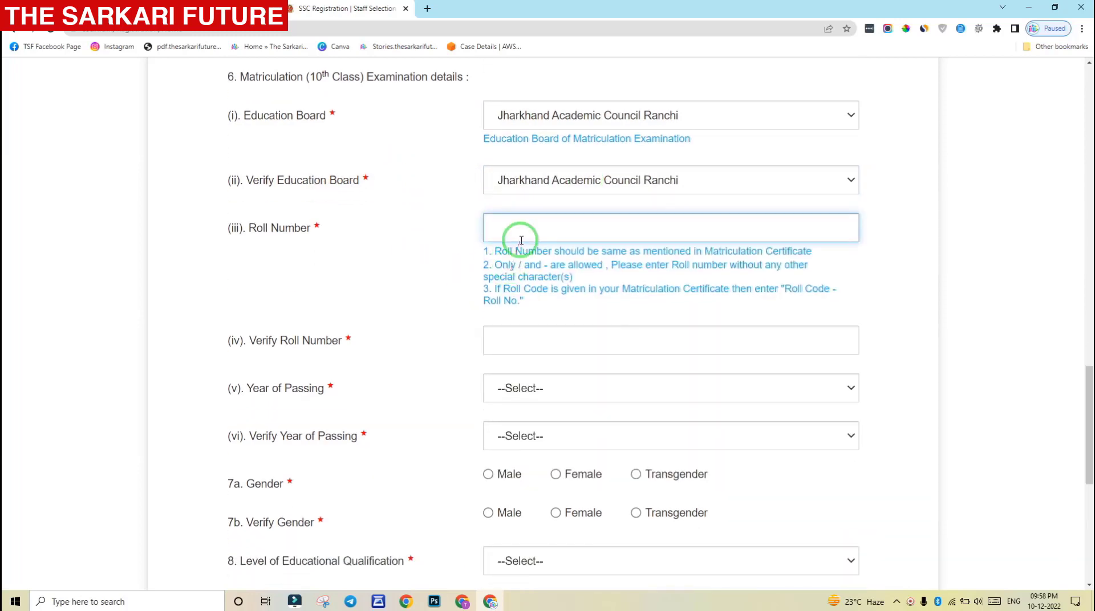
scroll(522, 241, "down", 1)
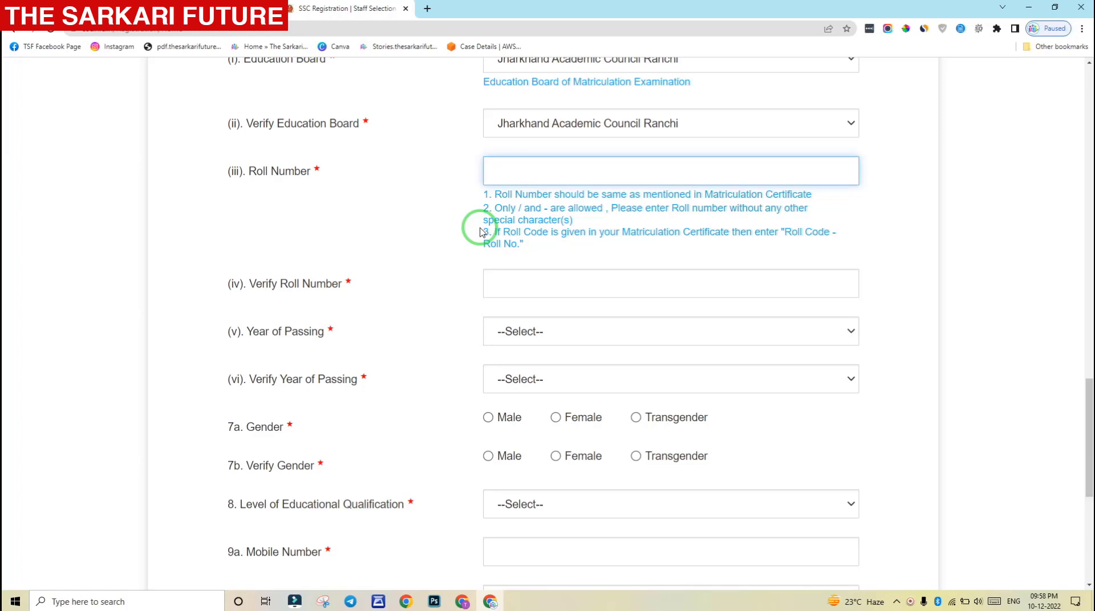
double_click(546, 210)
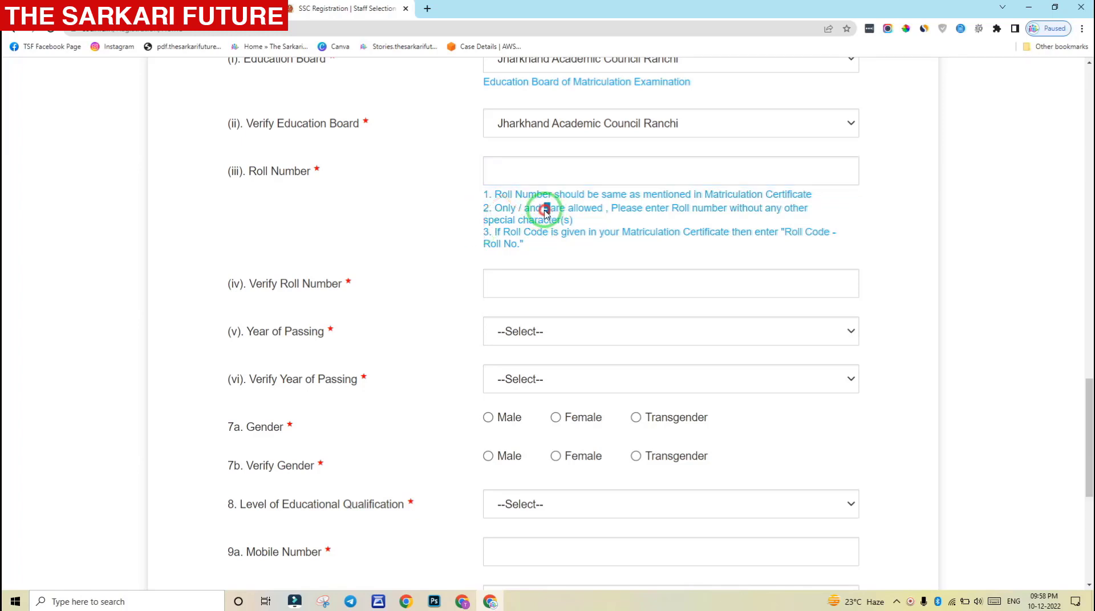
left_click(515, 215)
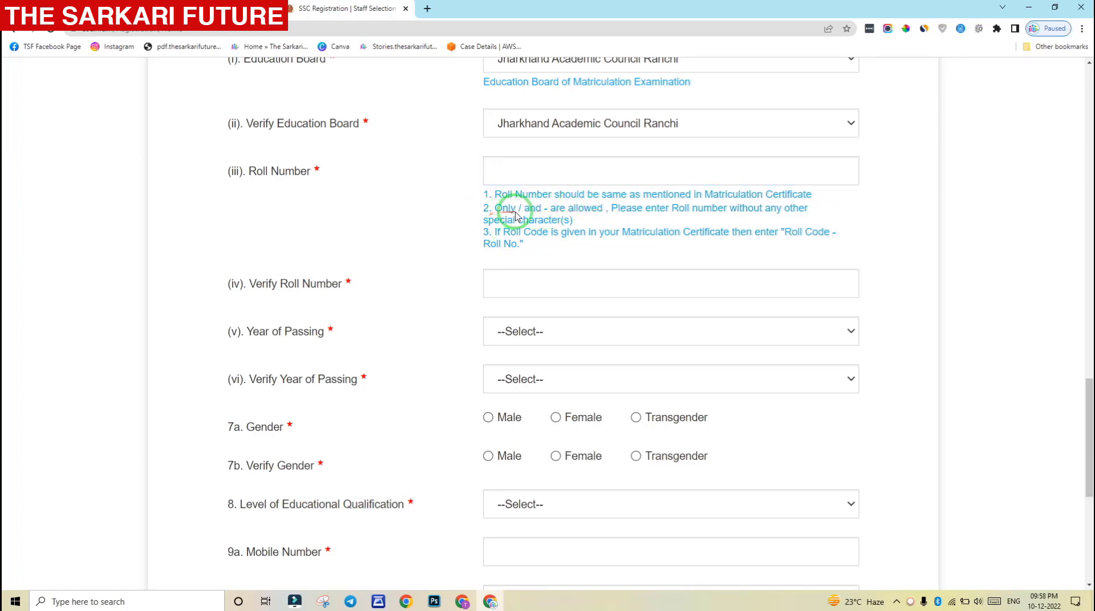
double_click(520, 209)
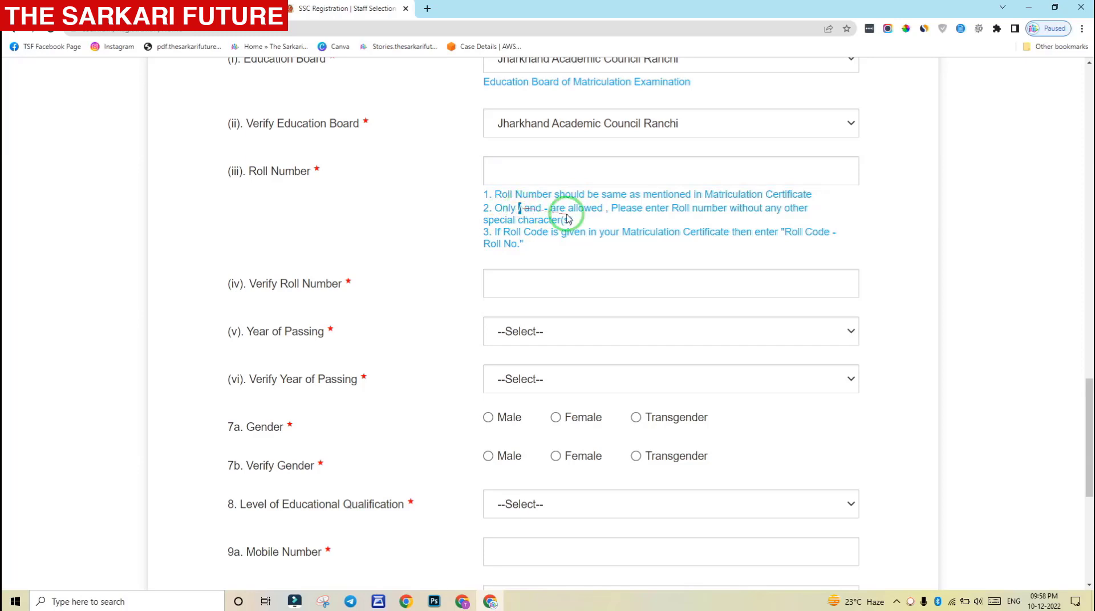
left_click(575, 215)
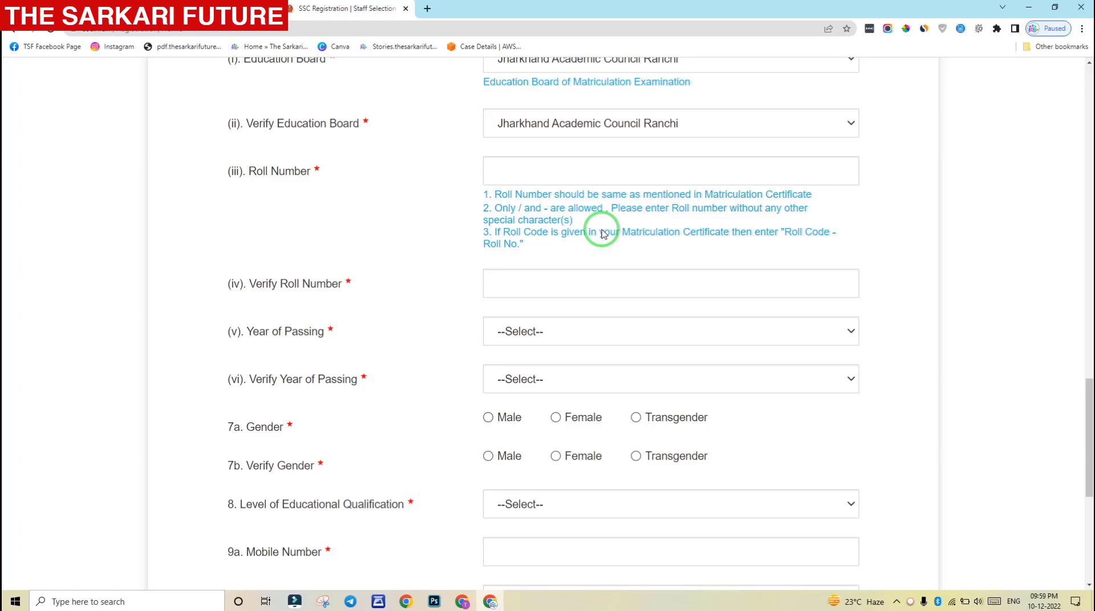
scroll(603, 234, "down", 1)
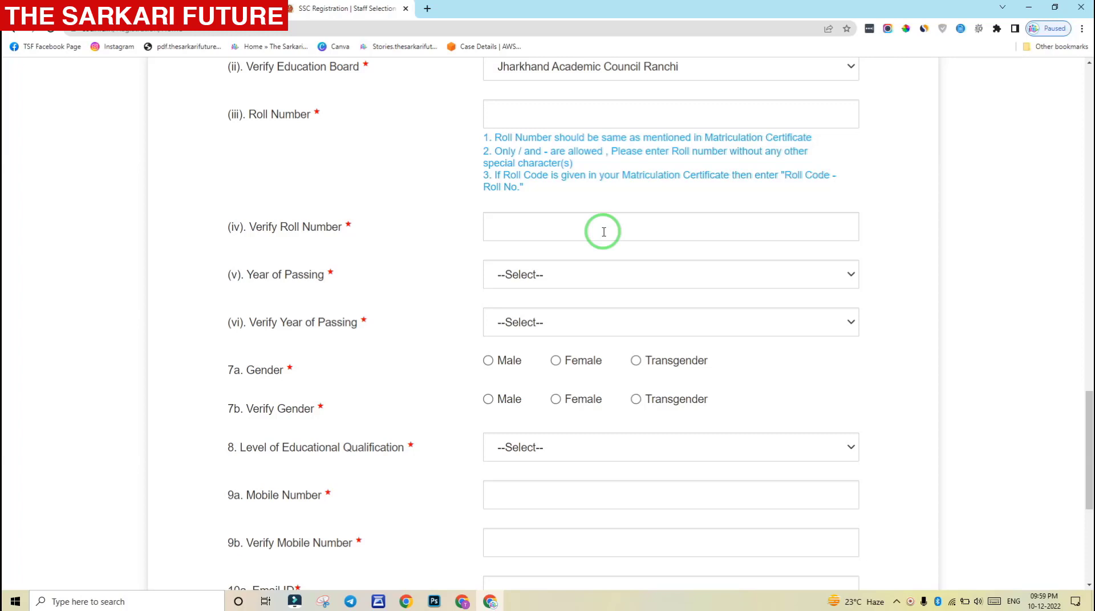
Enter the matriculation roll number, undoing an accidental deletion of its prefix
left_click(518, 116)
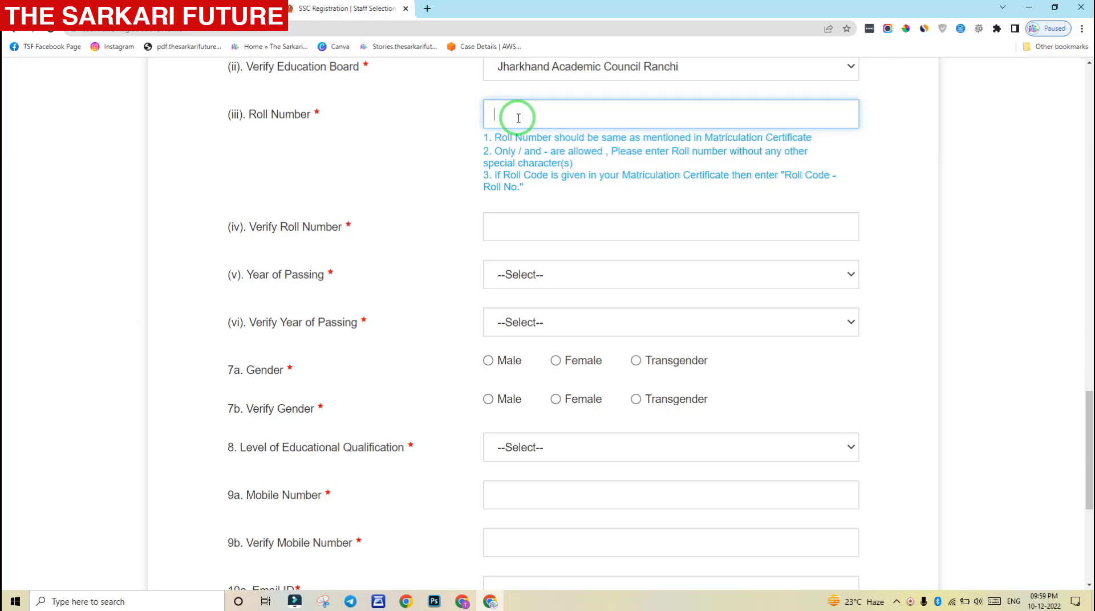
left_click(880, 132)
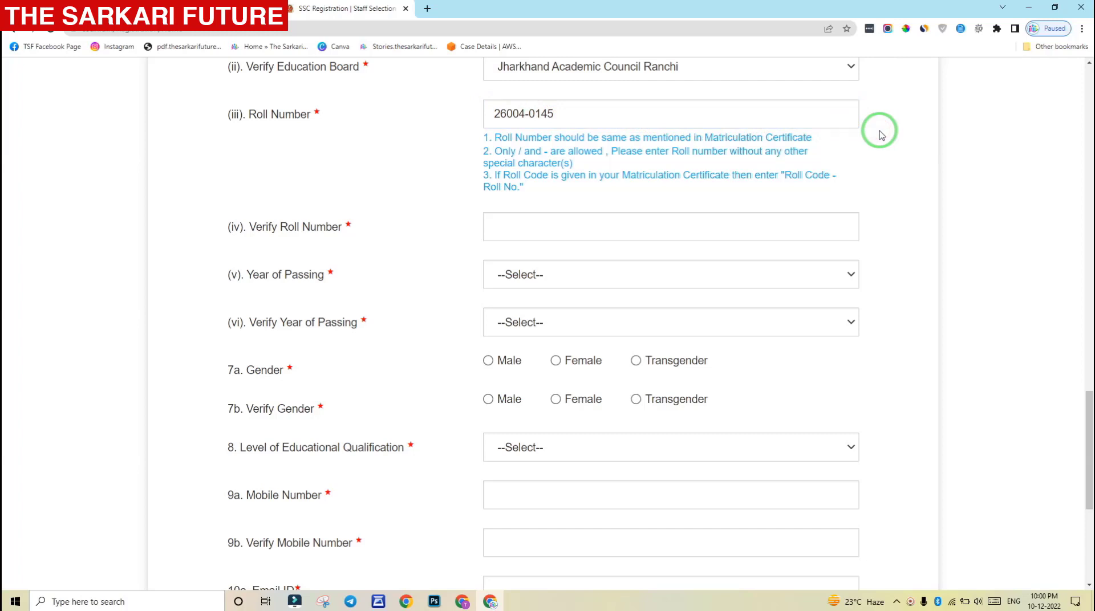
left_click_drag(529, 113, 482, 116)
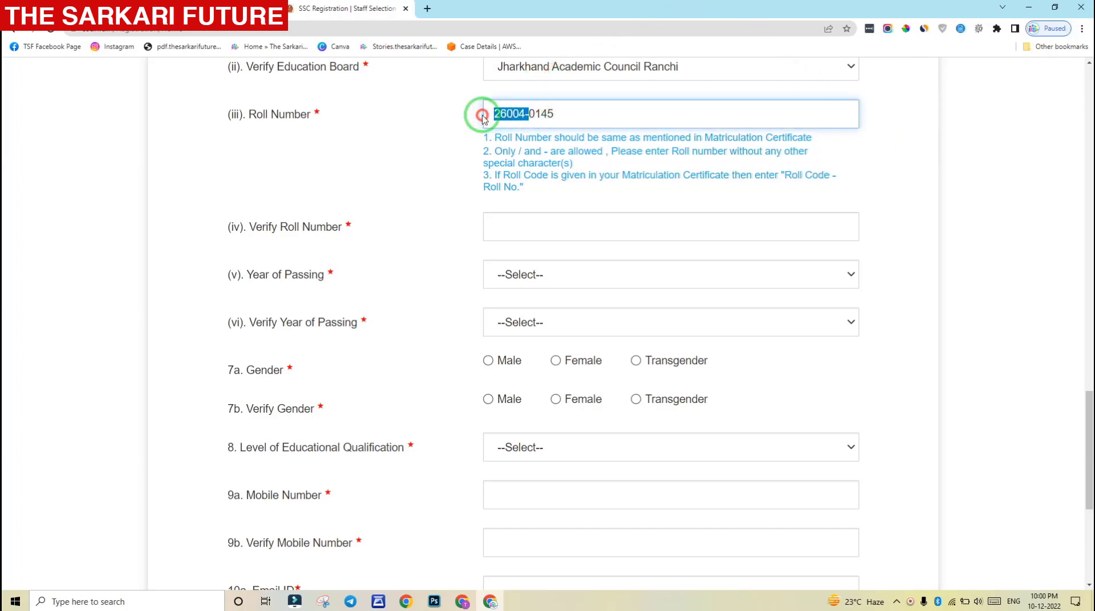
key("BackSpace")
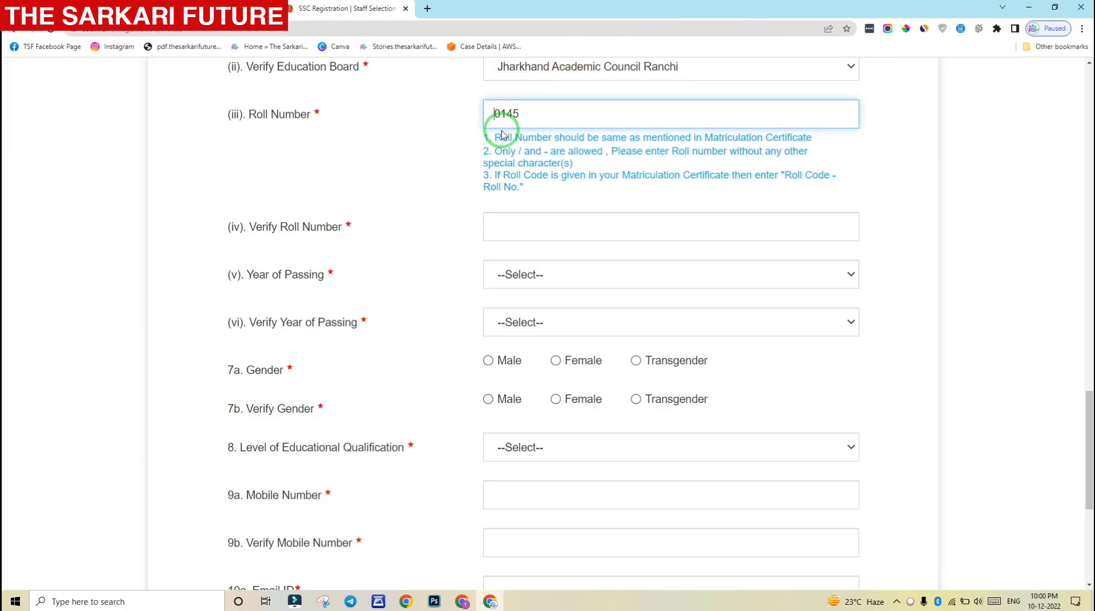
key("ctrl+z")
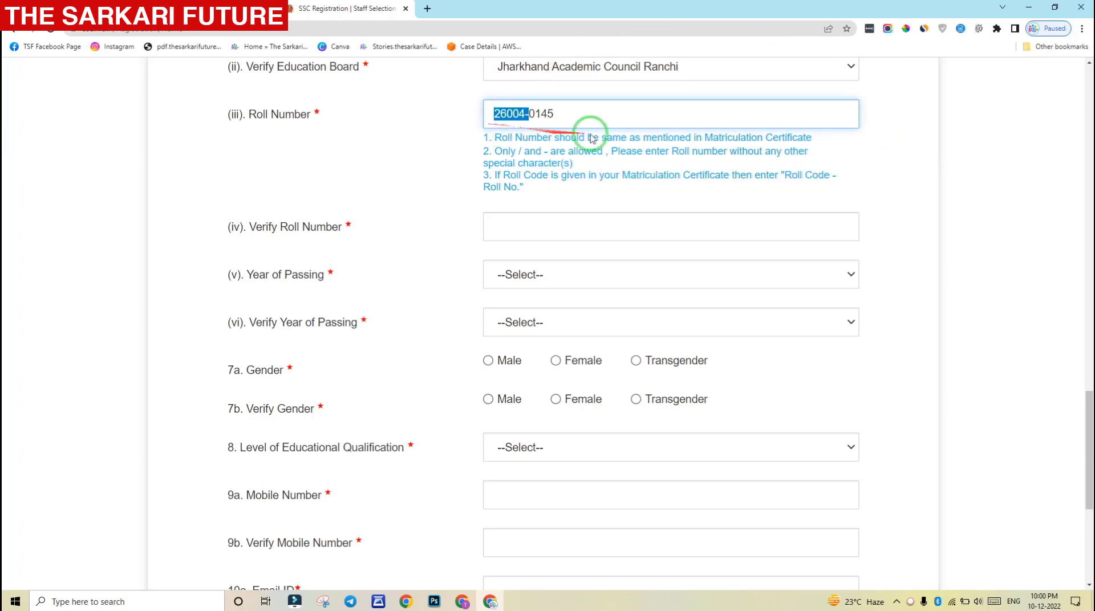
left_click(622, 114)
Type the same roll number into Verify Roll Number
left_click(535, 220)
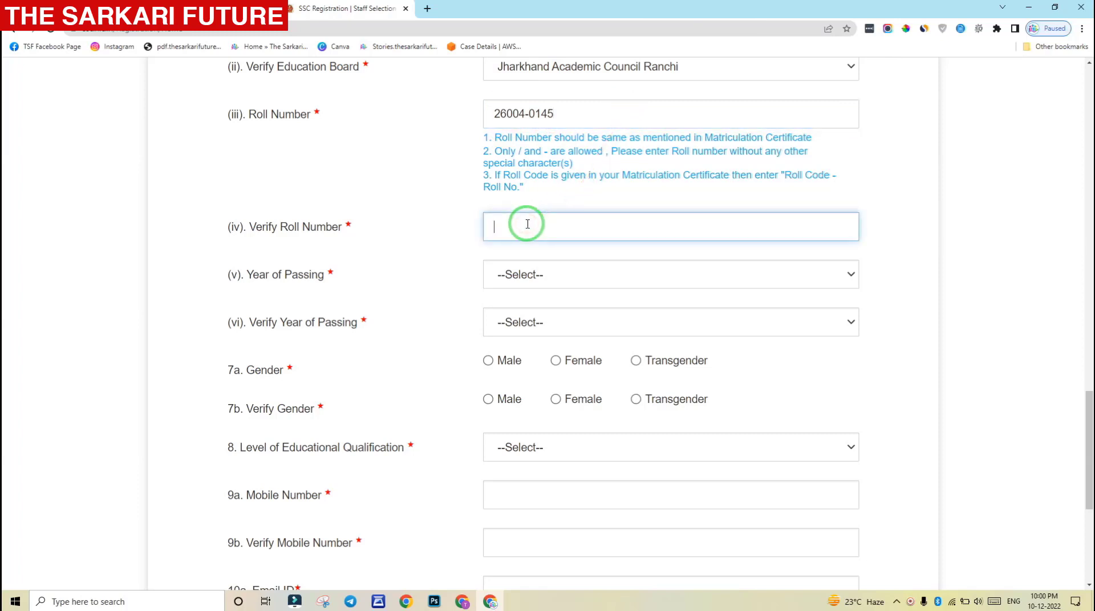
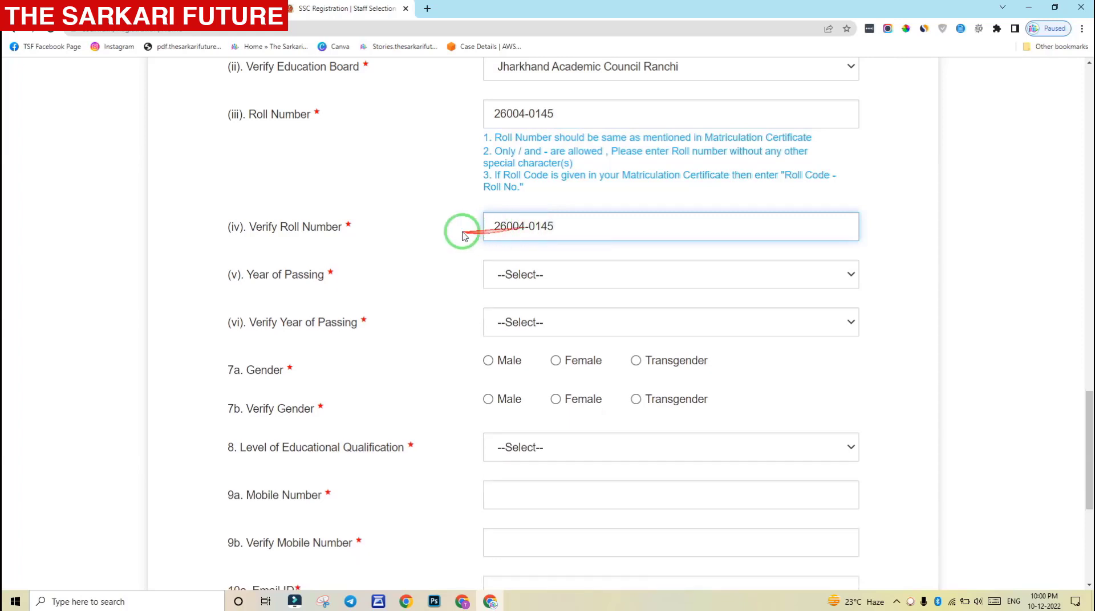
left_click(445, 227)
scroll(445, 227, "down", 1)
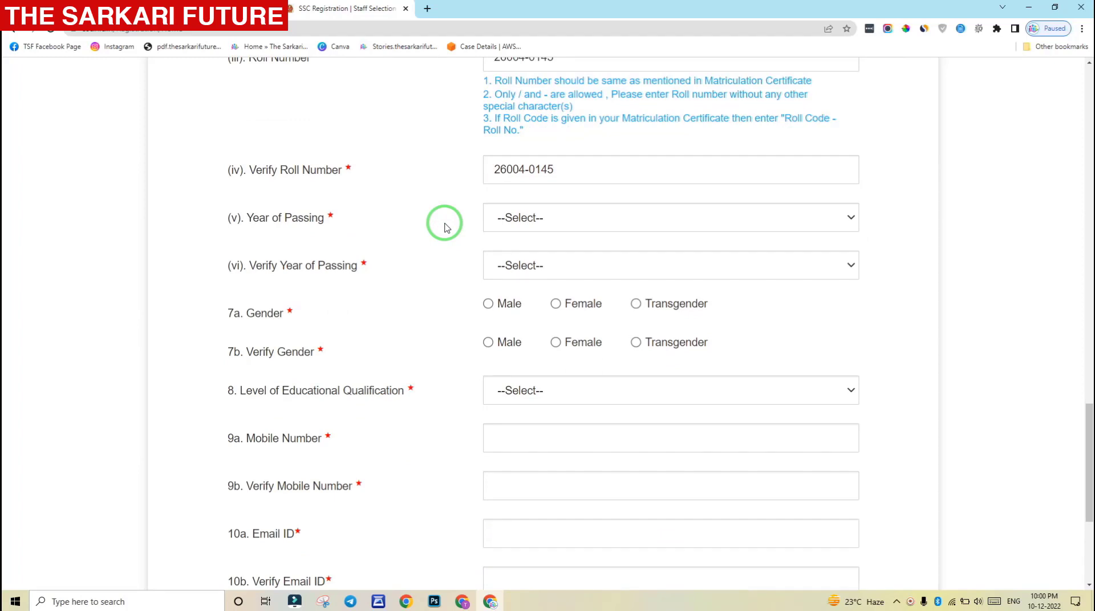
Pick 2016 from the Year of Passing list and again from Verify Year of Passing
left_click(549, 223)
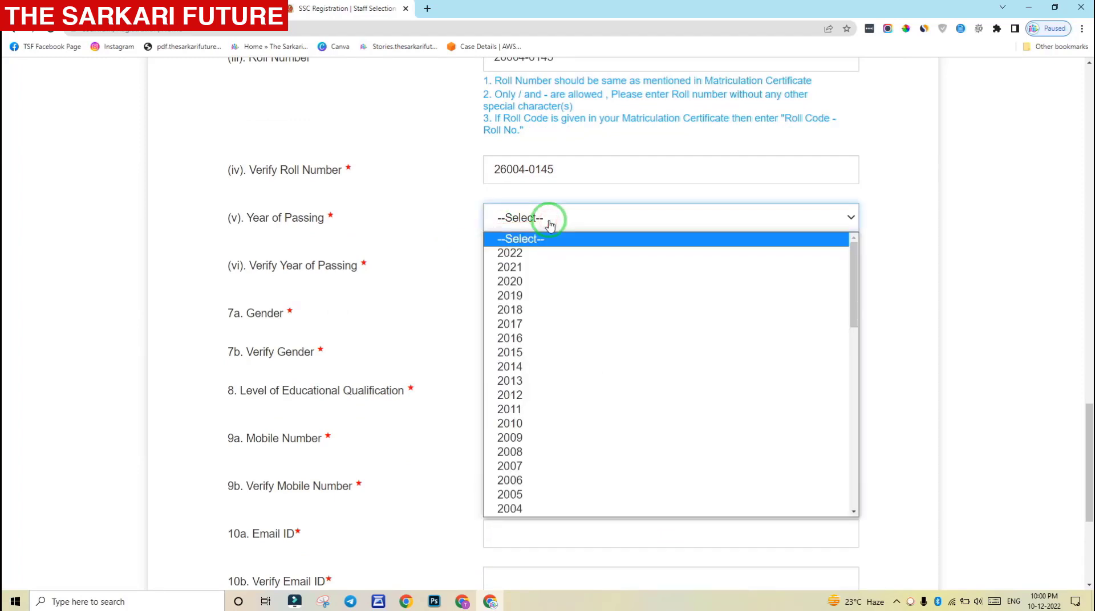
mouse_move(853, 262)
left_mouse_down()
mouse_move(848, 362)
mouse_move(847, 259)
left_mouse_up()
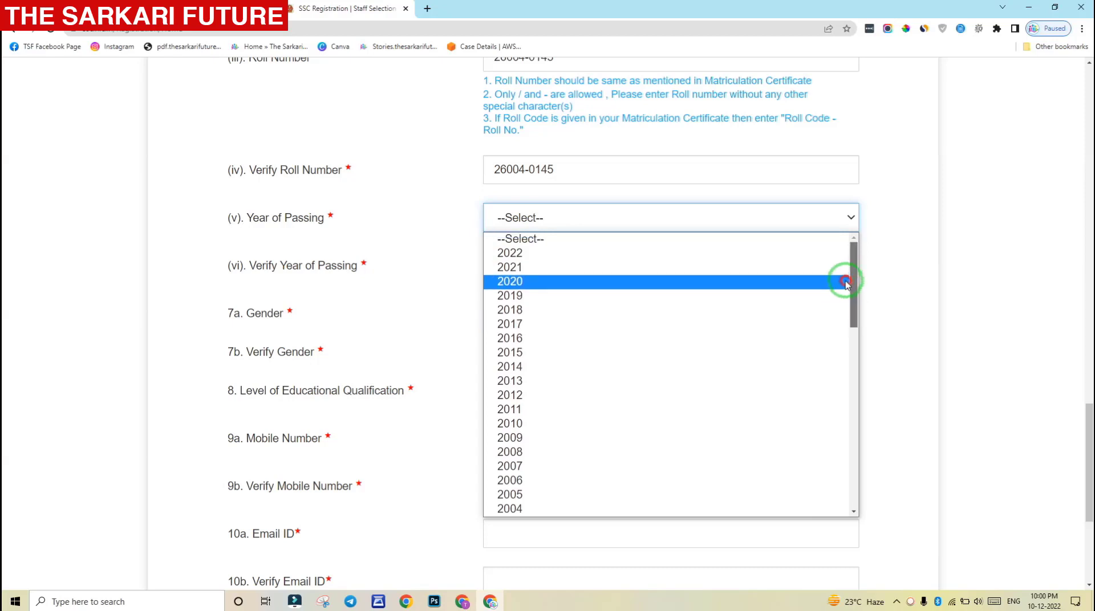
scroll(844, 285, "down", 1)
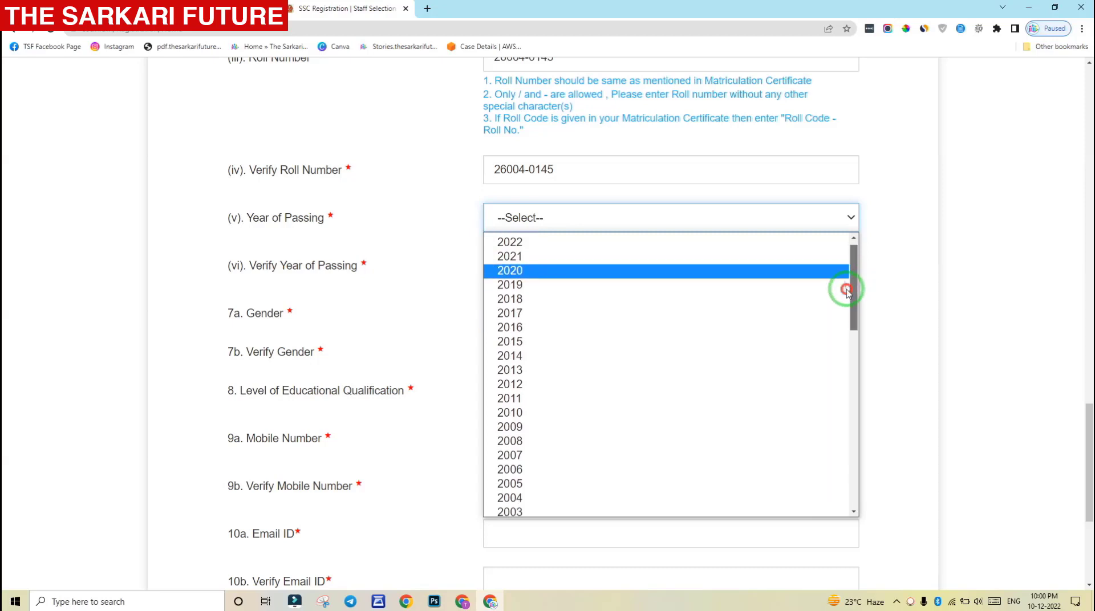
left_click(562, 319)
left_click(538, 261)
key("Down")
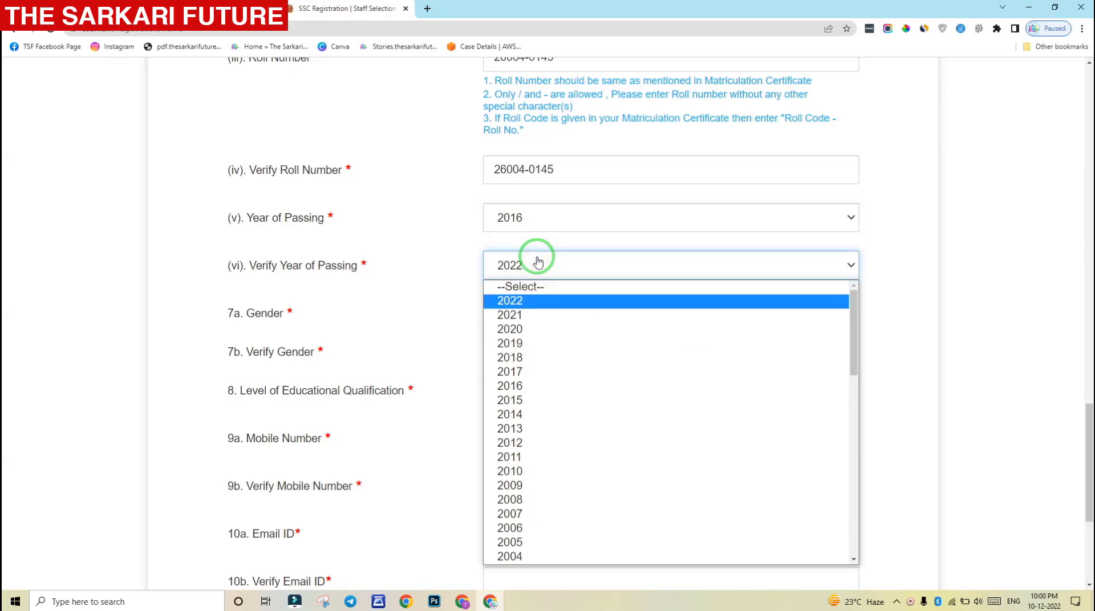
key("Down")
key("Down")
key("Down")
key("Down")
key("Down")
key("Down")
key("Return")
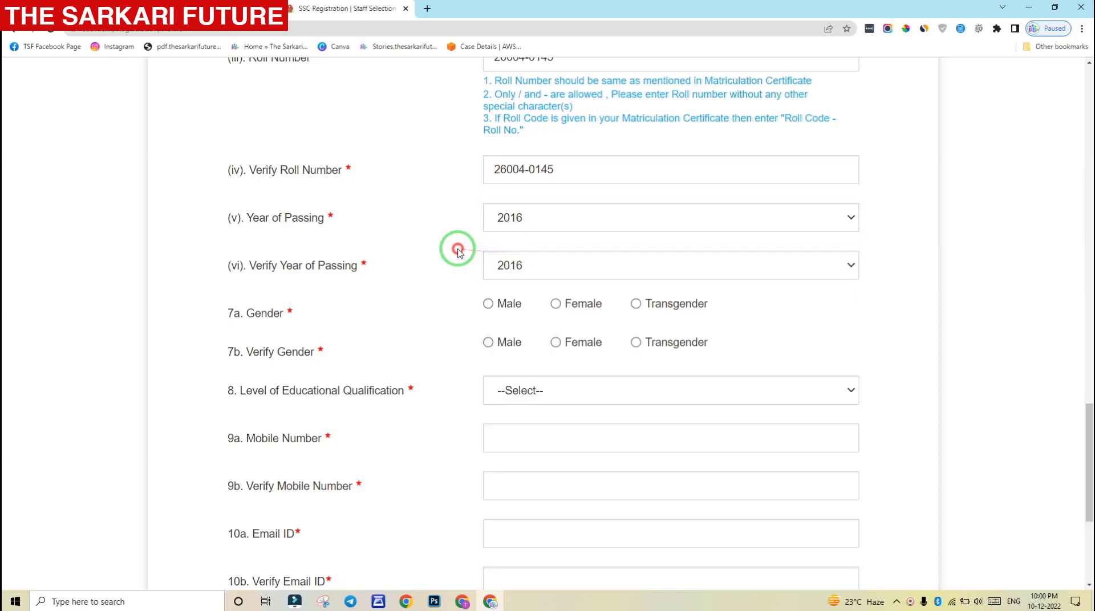
scroll(458, 251, "down", 2)
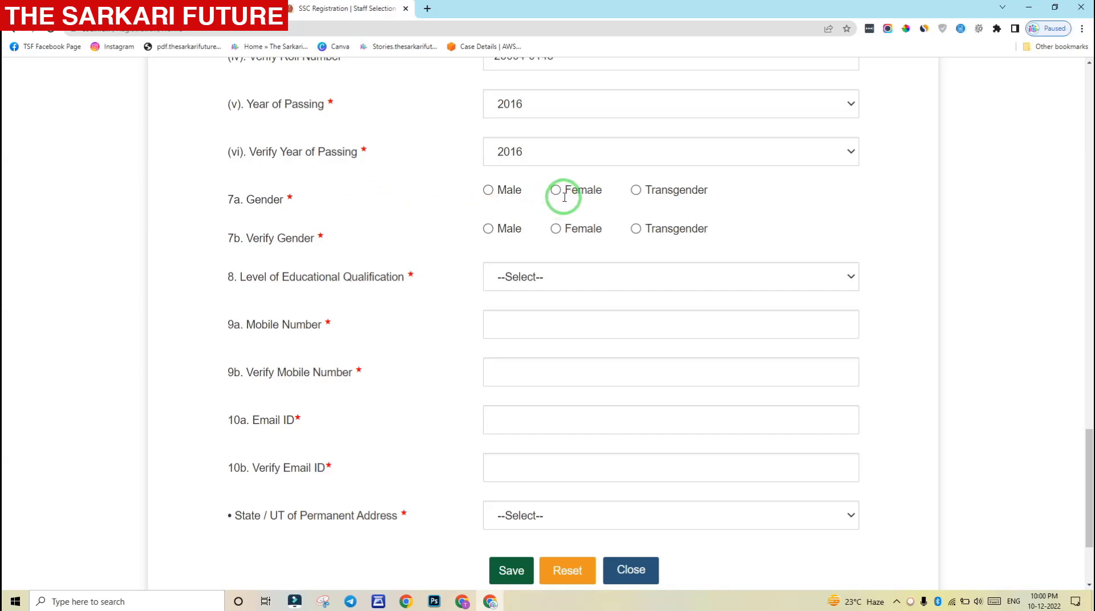
Select Male for both 7a Gender and 7b Verify Gender
left_click(490, 191)
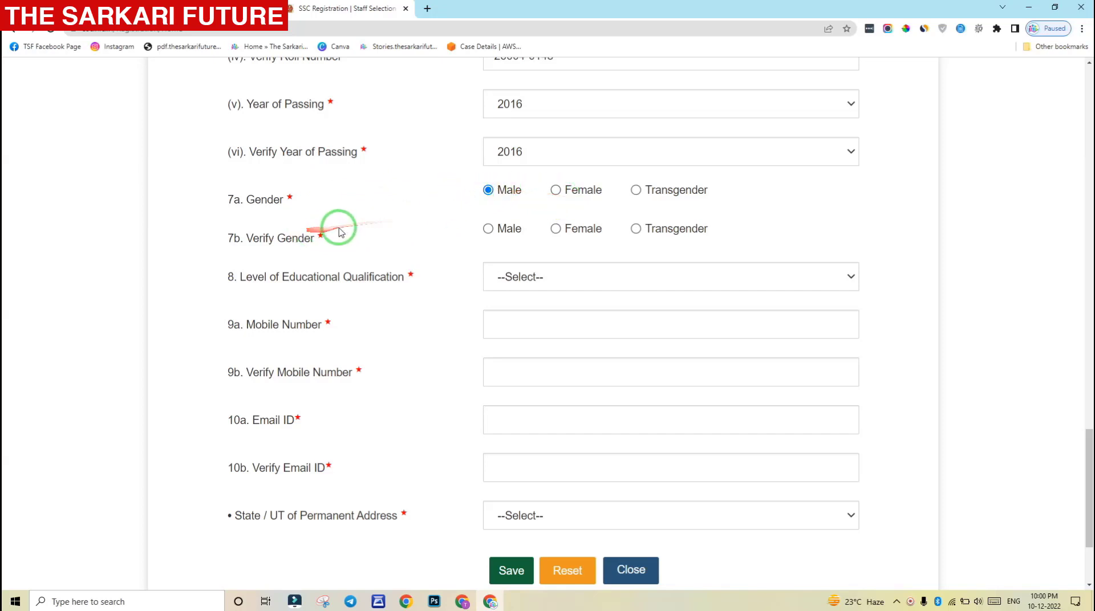
left_click(488, 231)
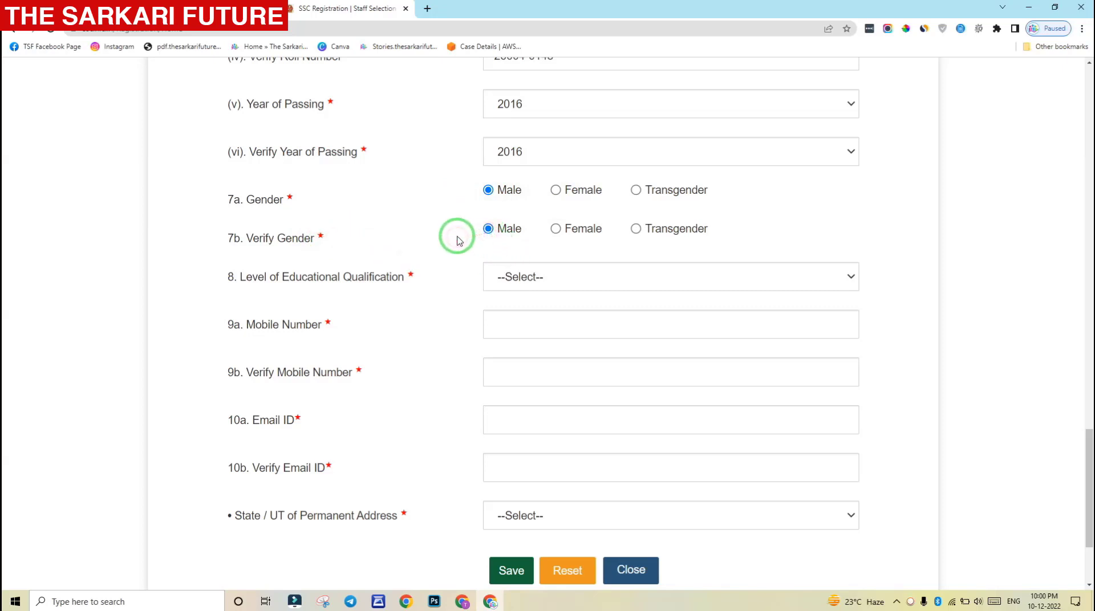
scroll(457, 241, "down", 2)
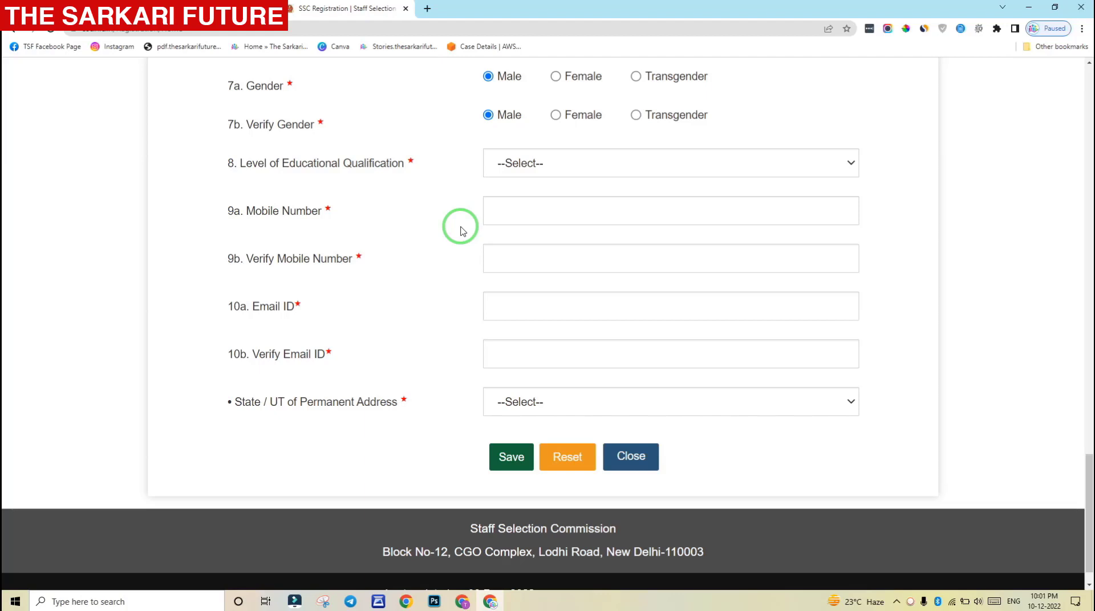
Choose Higher Secondary (10+2) as qualification and enter the mobile number in both 9a and 9b
left_click(557, 163)
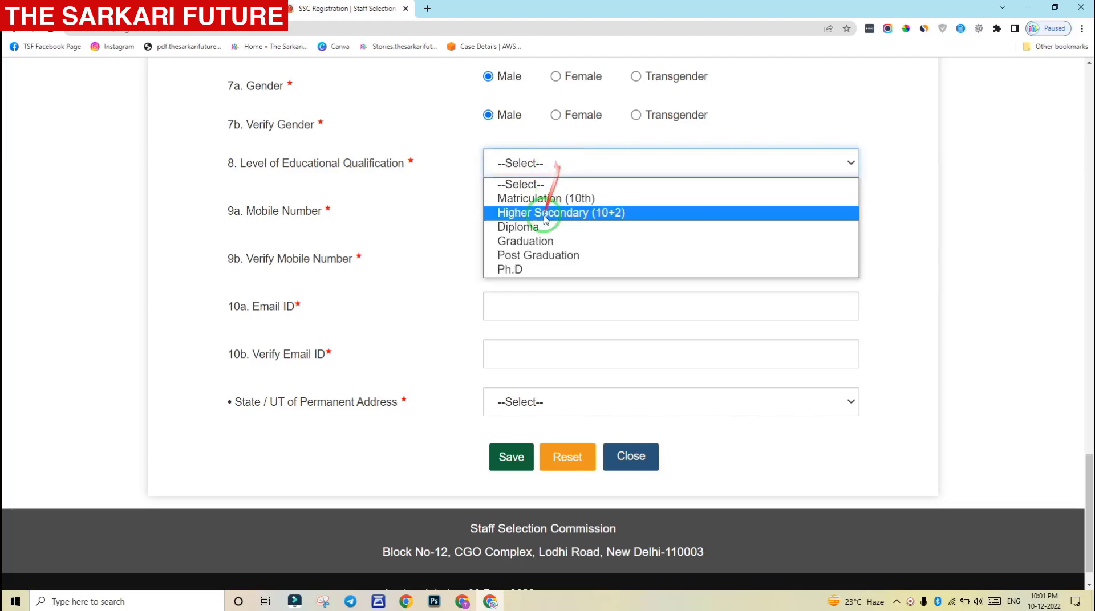
left_click(526, 214)
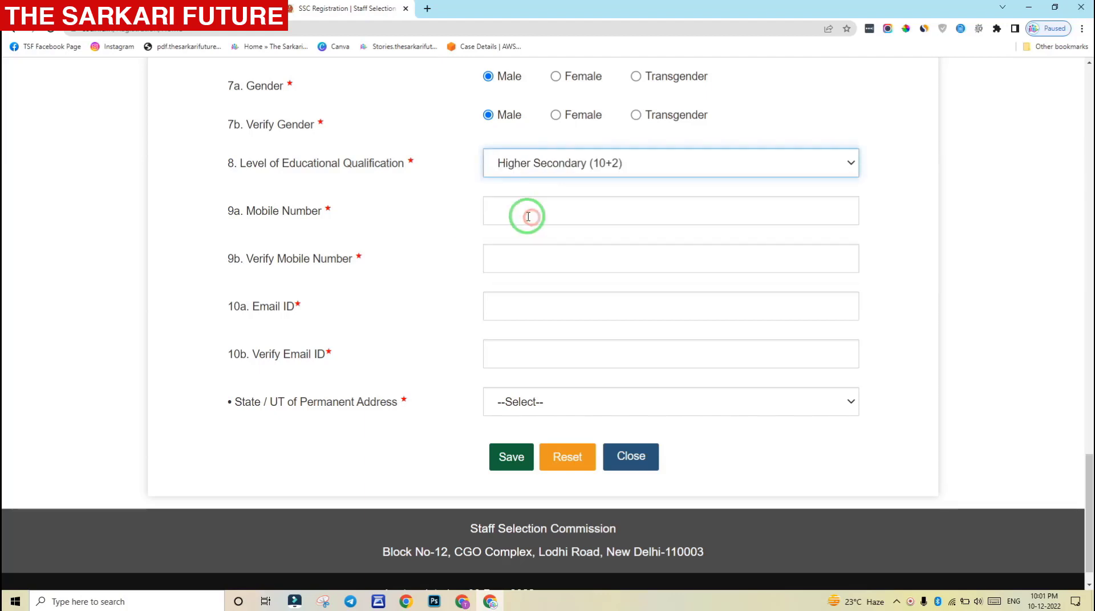
left_click(548, 209)
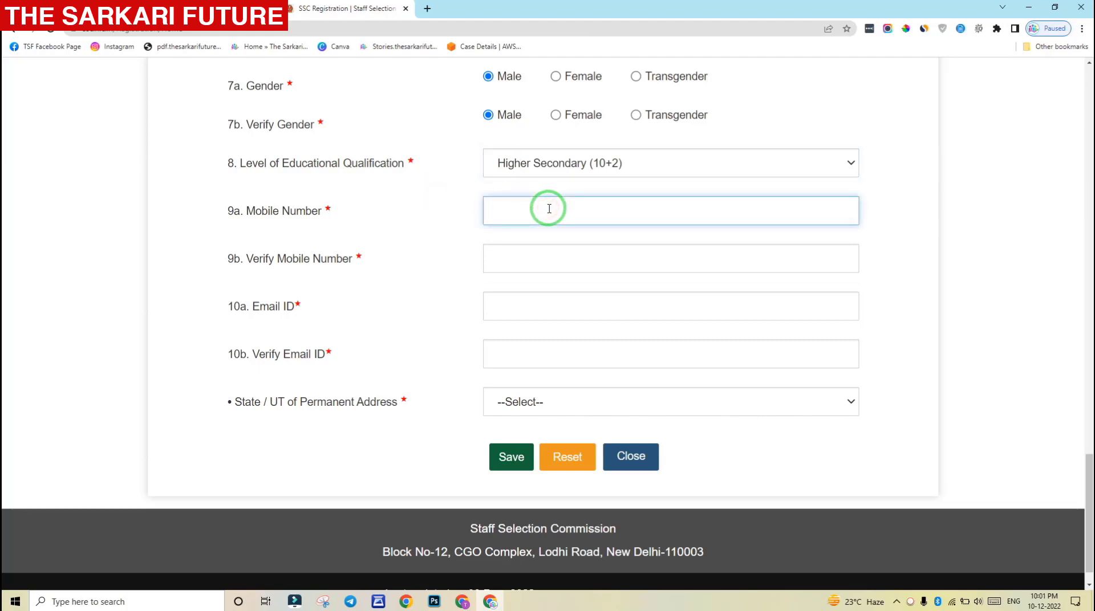
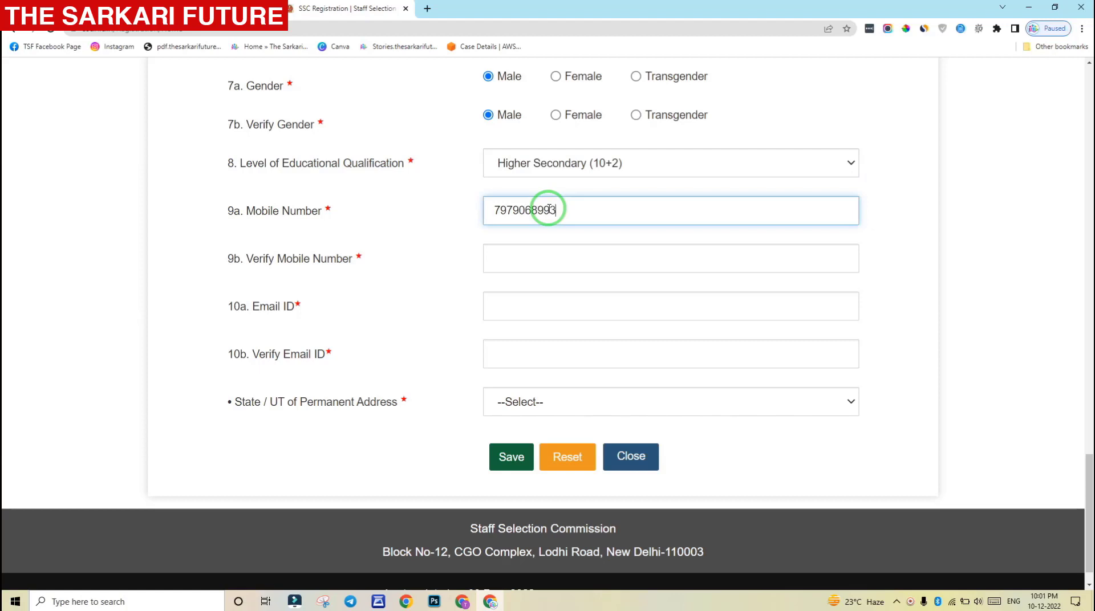
left_click(528, 256)
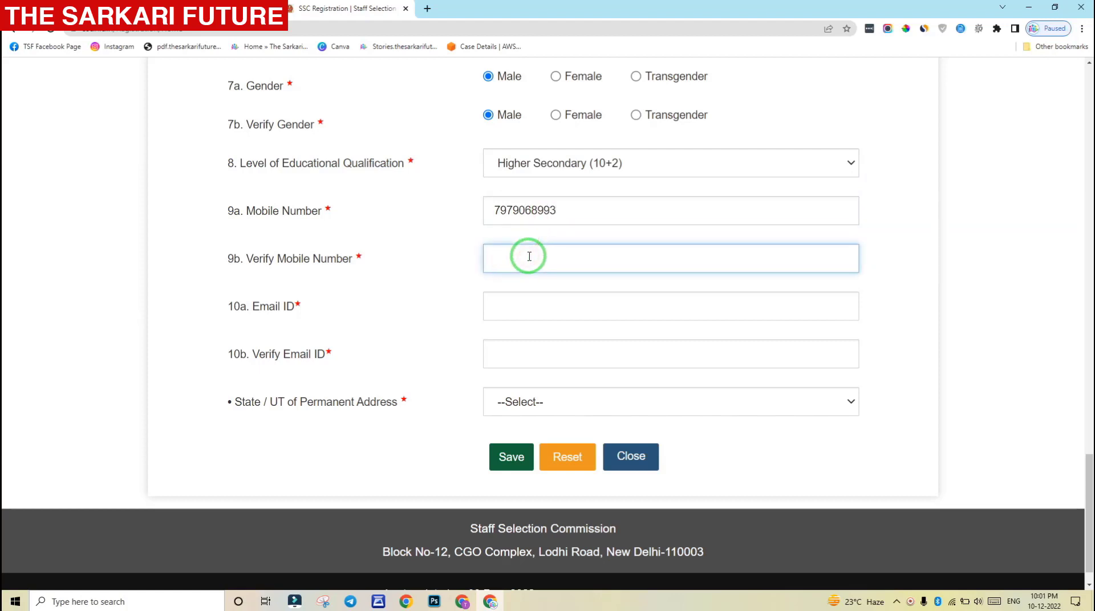
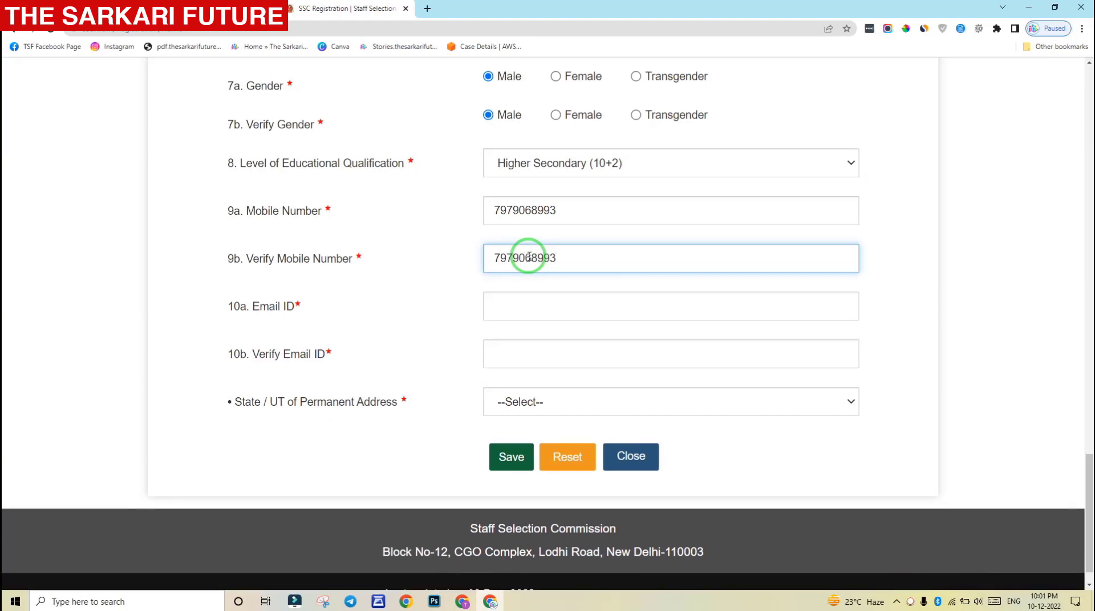
left_click(436, 264)
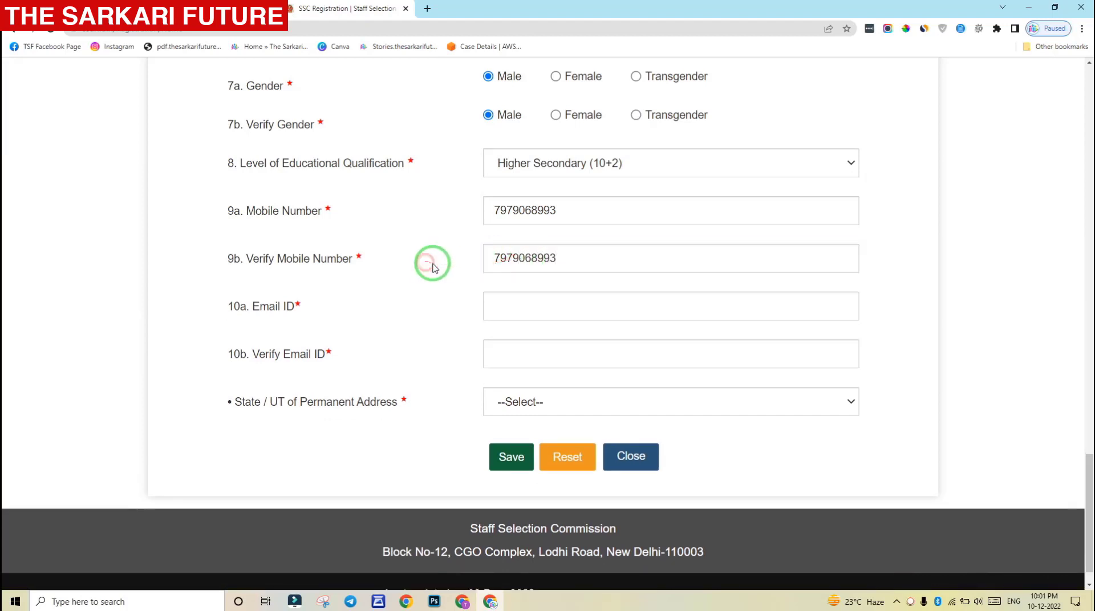
left_click(501, 293)
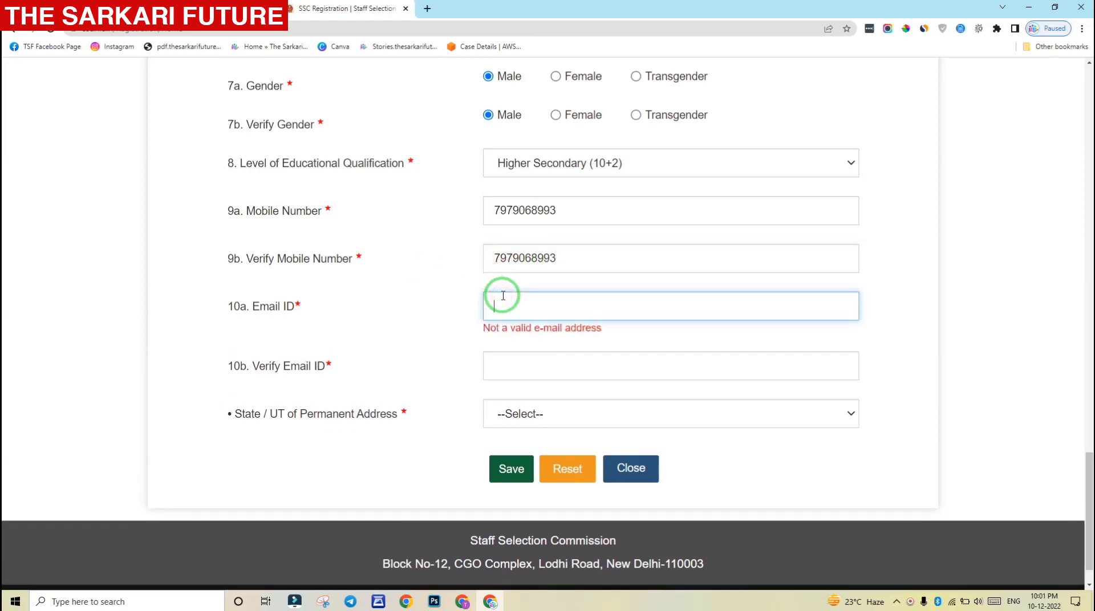
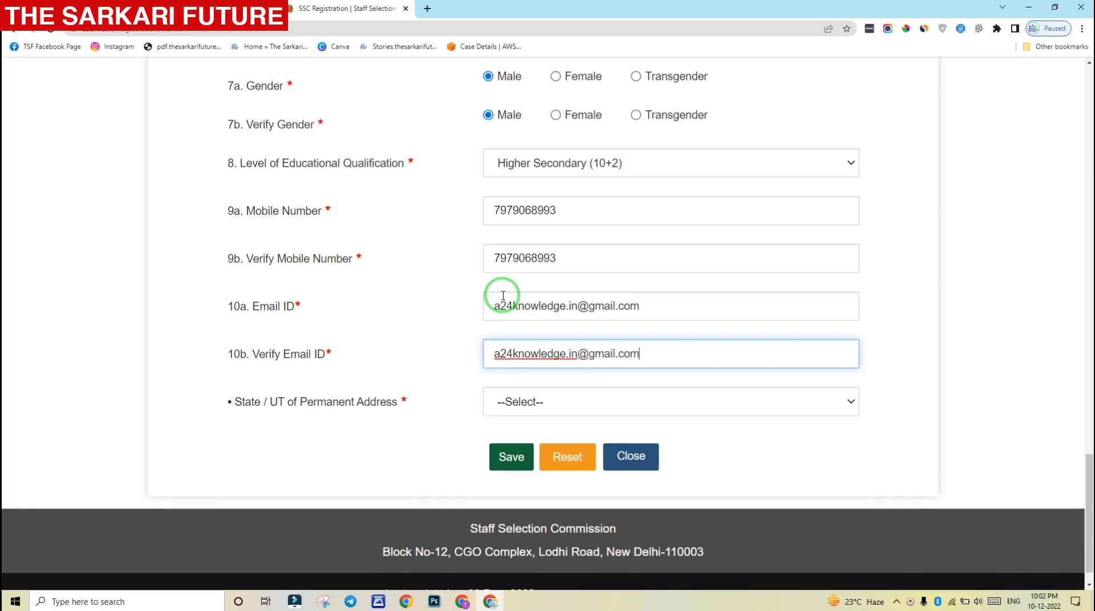
Replace the already-registered e-mail with a different address and repeat it in Verify Email ID
left_click(444, 312)
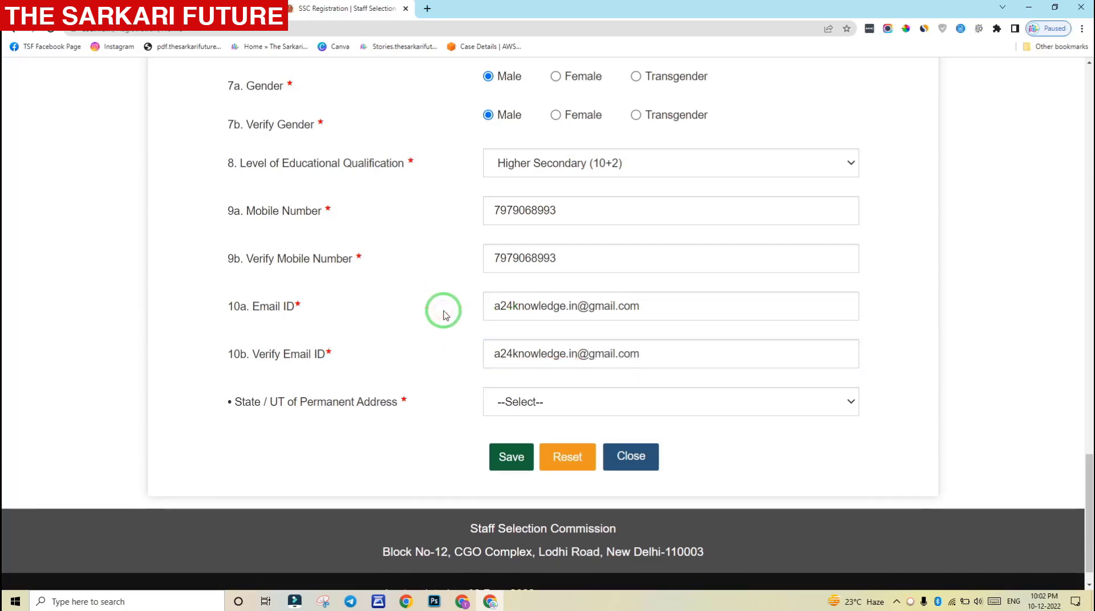
Pick Jharkhand as the State / UT of Permanent Address
left_click(567, 402)
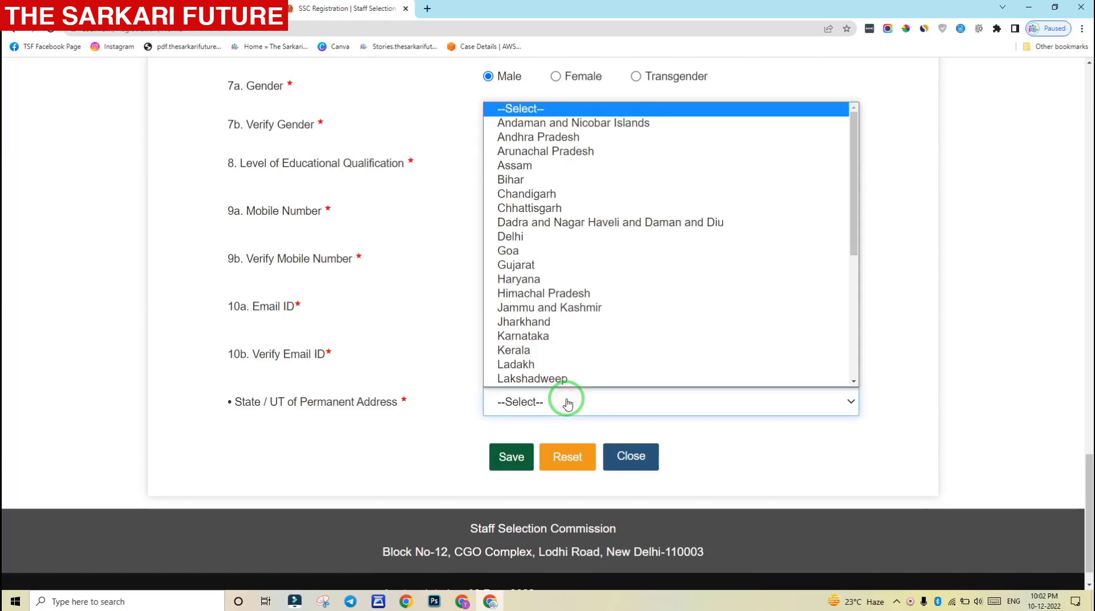
key("j")
key("Down")
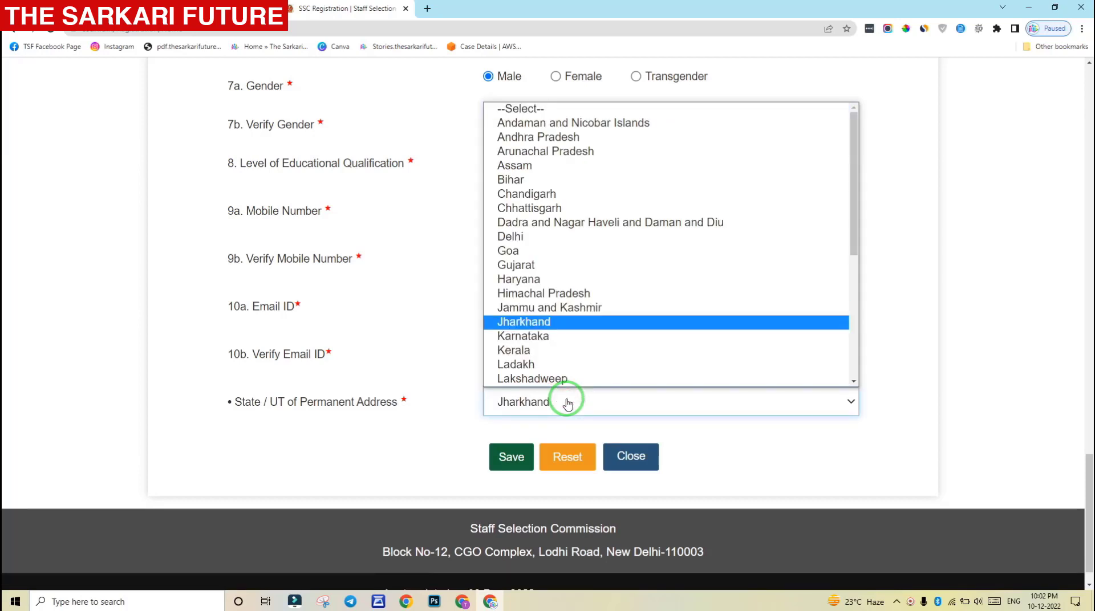
key("Return")
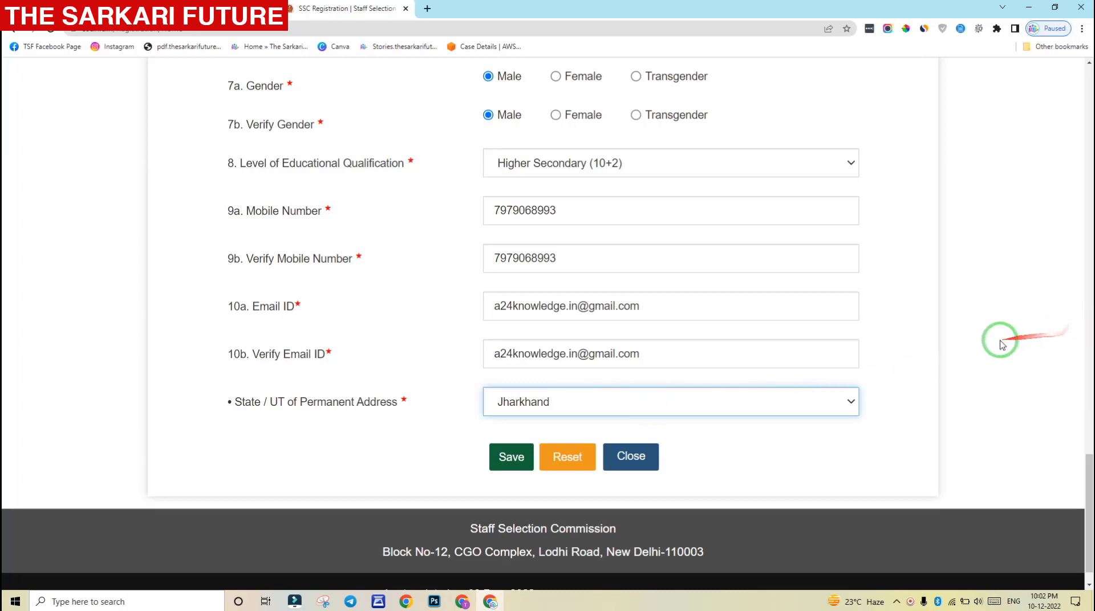
left_click(912, 340)
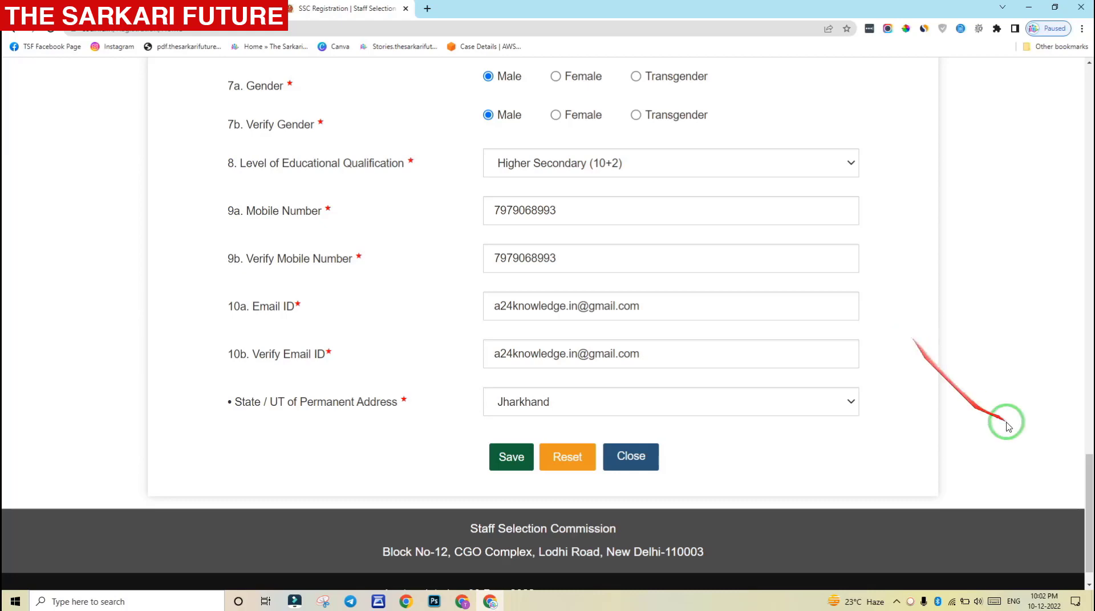
mouse_move(1089, 485)
left_mouse_down()
mouse_move(1091, 168)
mouse_move(1083, 494)
left_mouse_up()
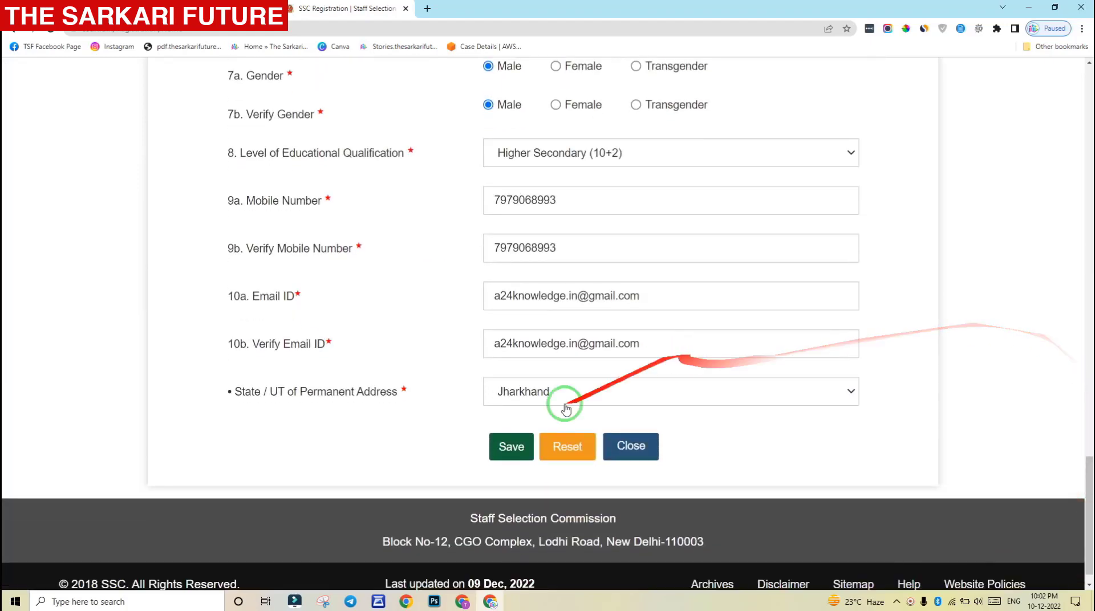
Save the basic details, confirm the mobile number and e-mail in the popup, and close the notice
left_click(509, 447)
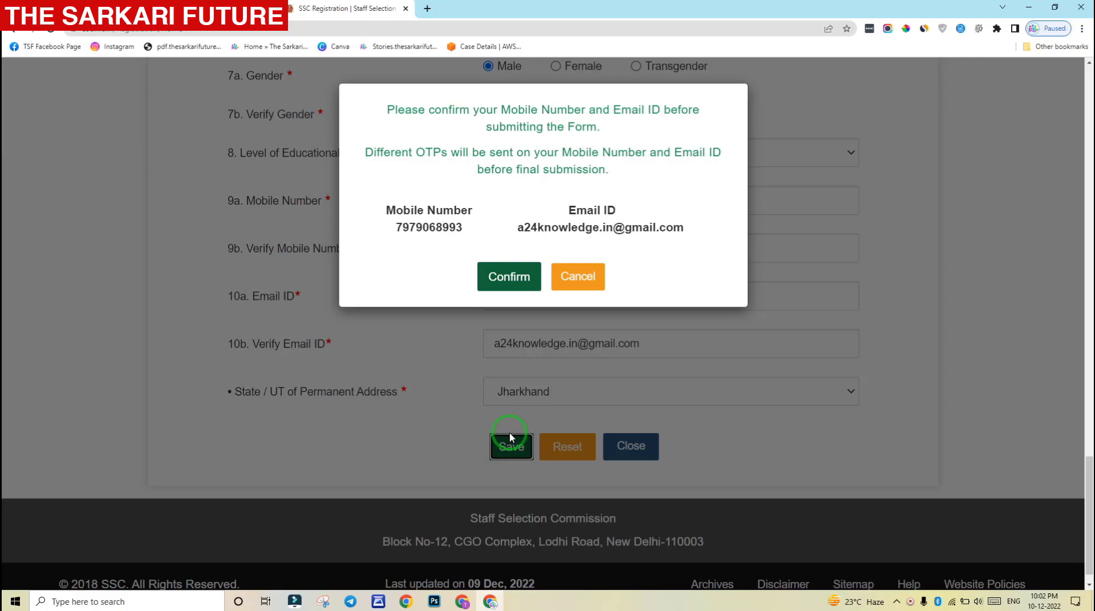
left_click_drag(385, 209, 457, 211)
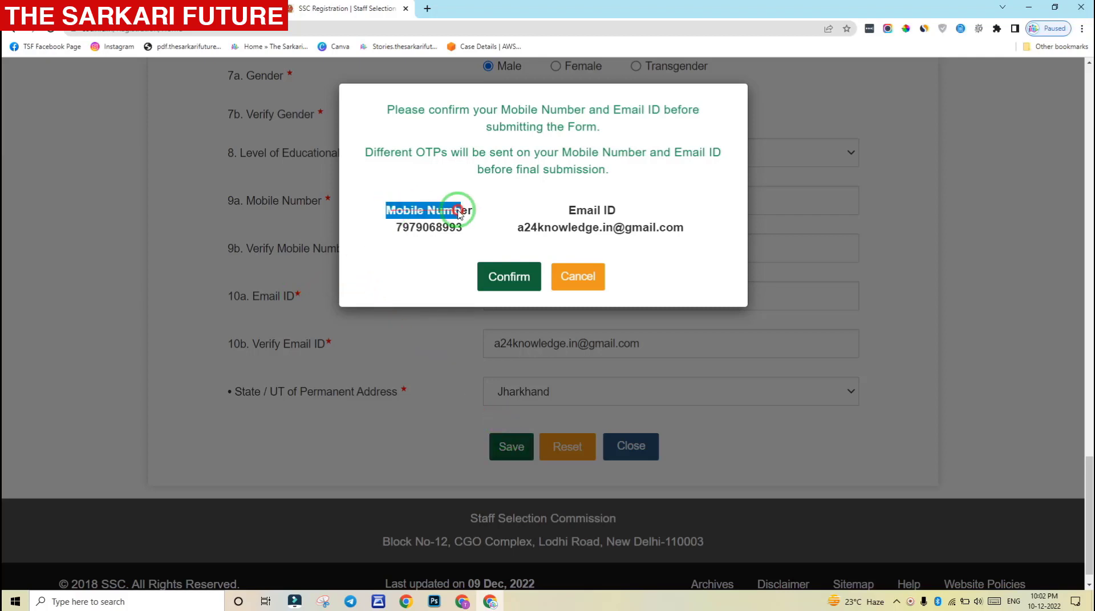
left_click(573, 210)
left_click_drag(572, 211, 660, 212)
left_click(656, 214)
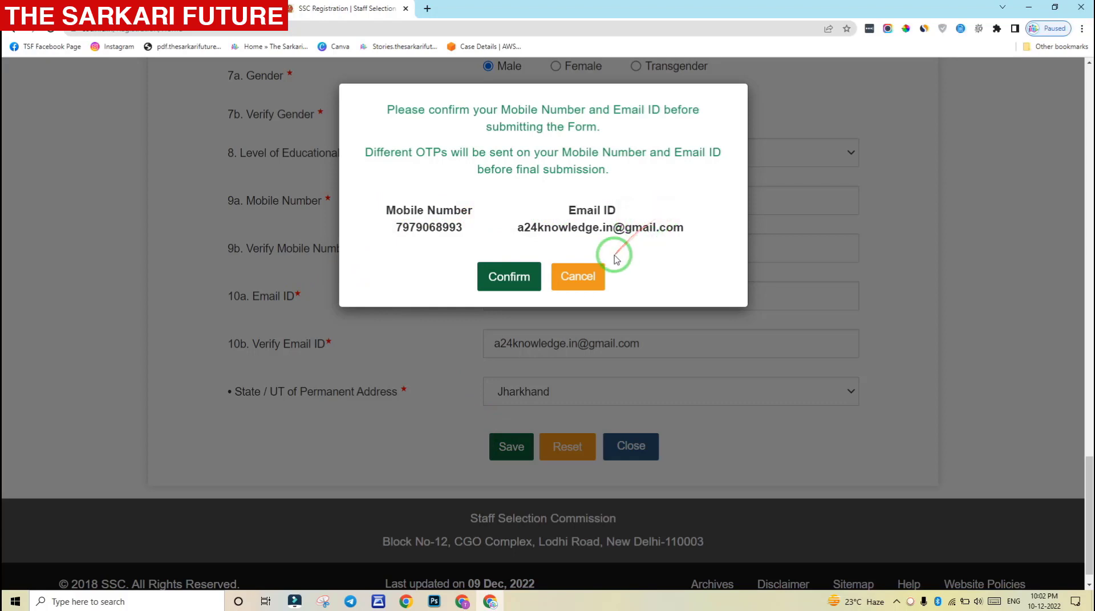
left_click(513, 279)
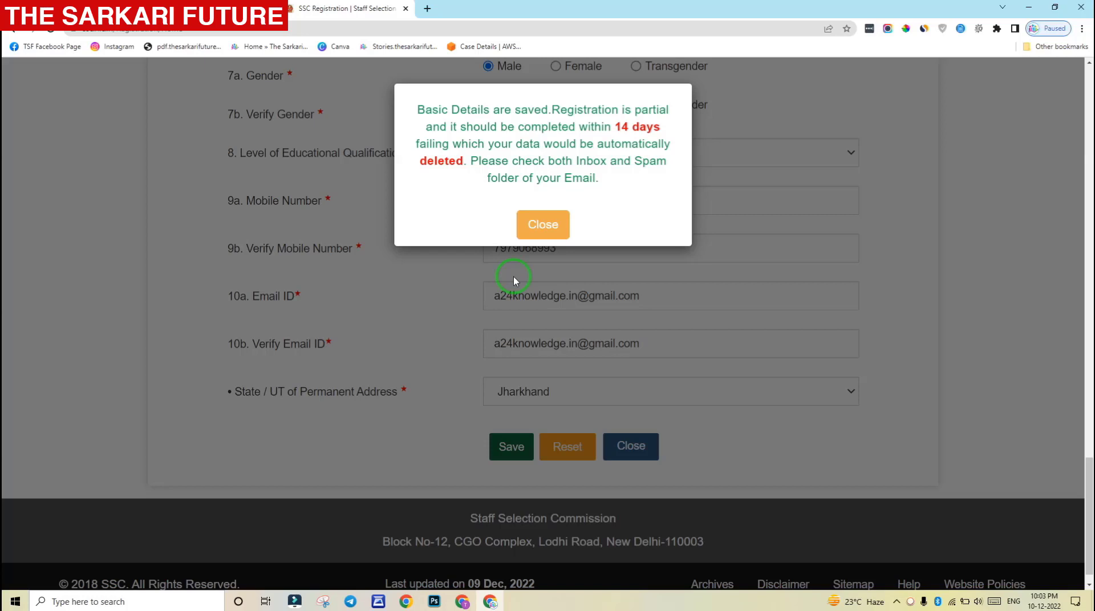
left_click(543, 226)
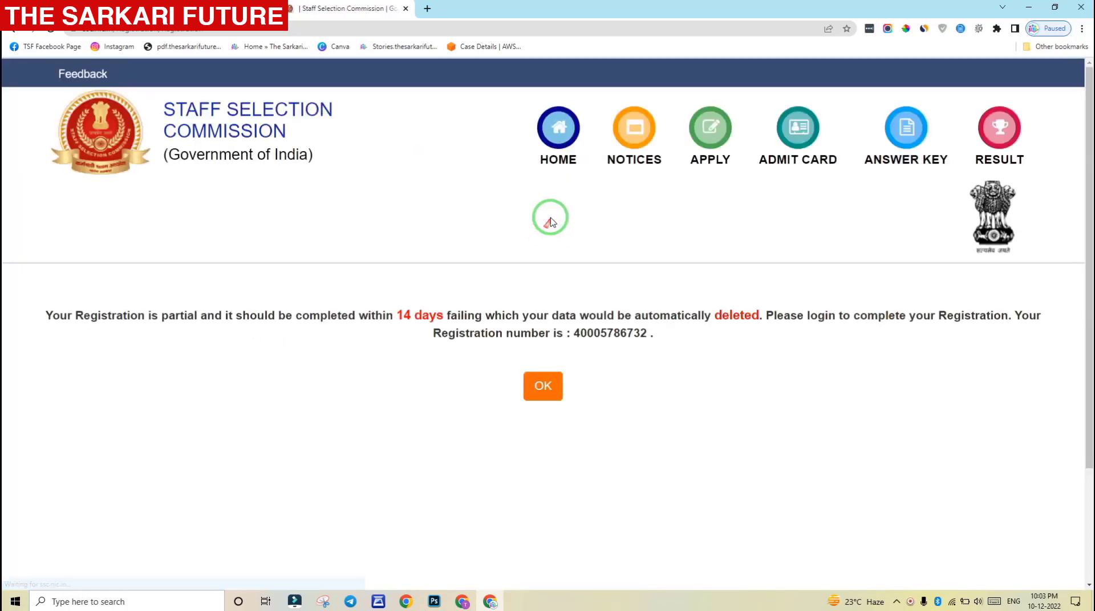
Copy the new registration number and acknowledge the notice to return to the SSC home page
left_click_drag(583, 336, 638, 336)
key("ctrl+c")
left_click(582, 336)
right_click(639, 334)
right_click(638, 336)
left_click(656, 345)
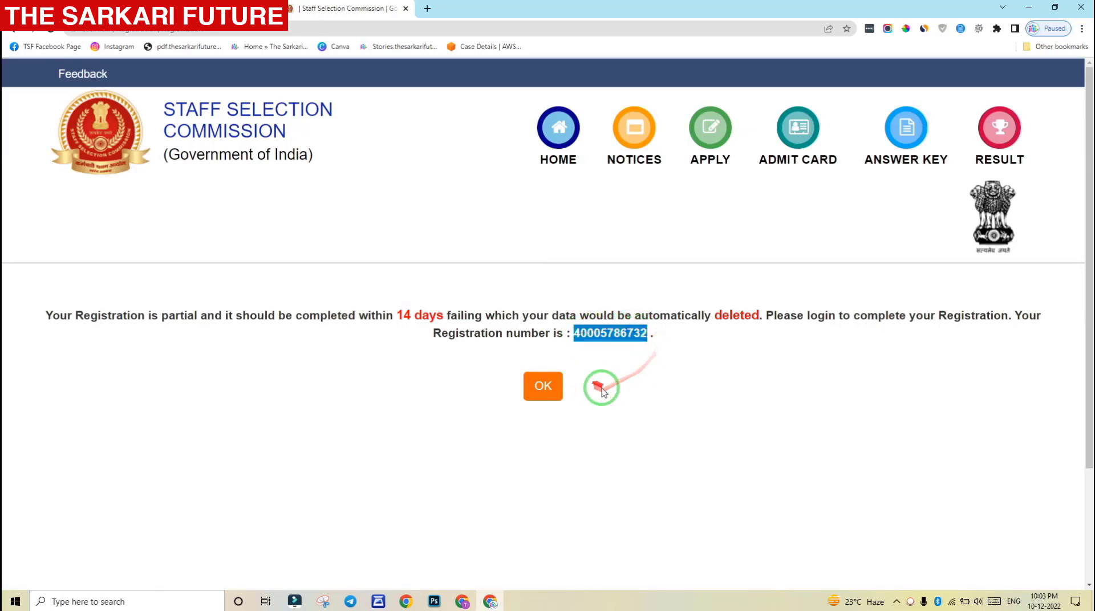
left_click(628, 383)
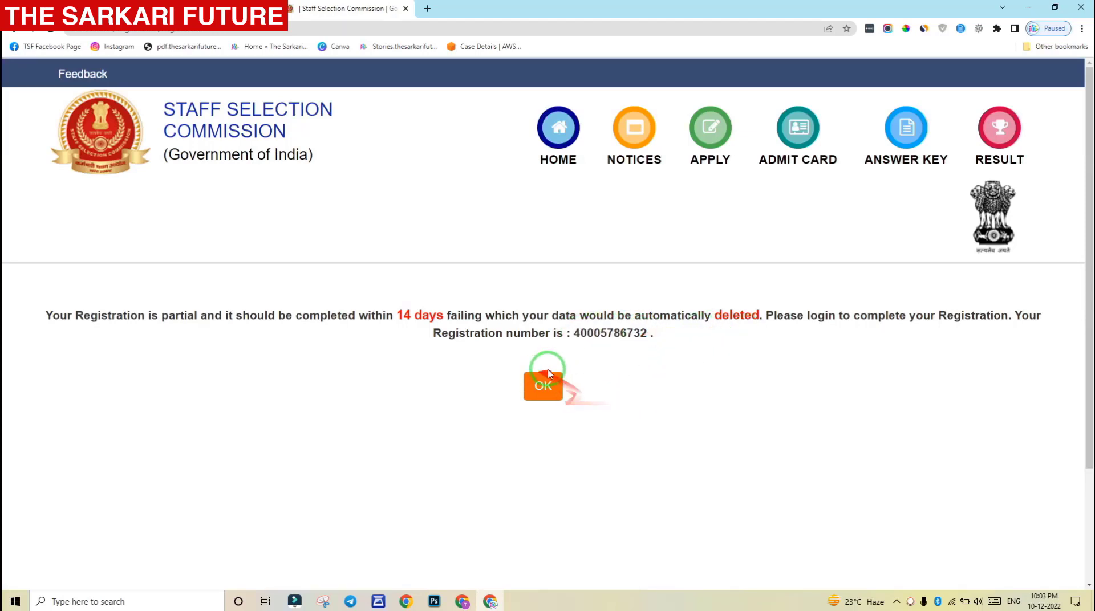
left_click(551, 393)
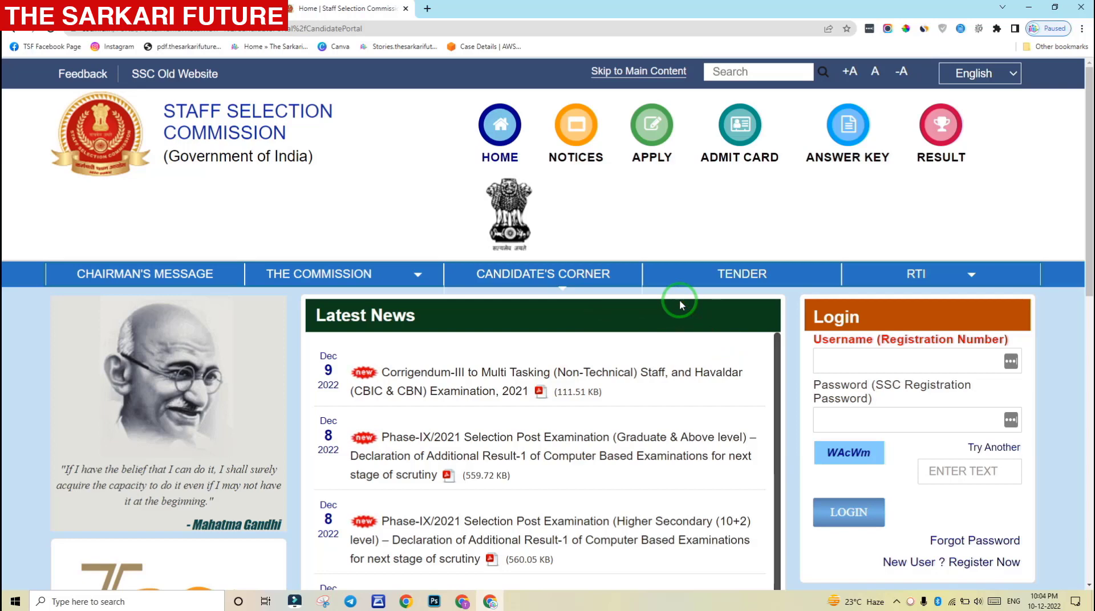
Log in with the registration number as username, the password and the captcha text
scroll(679, 303, "down", 1)
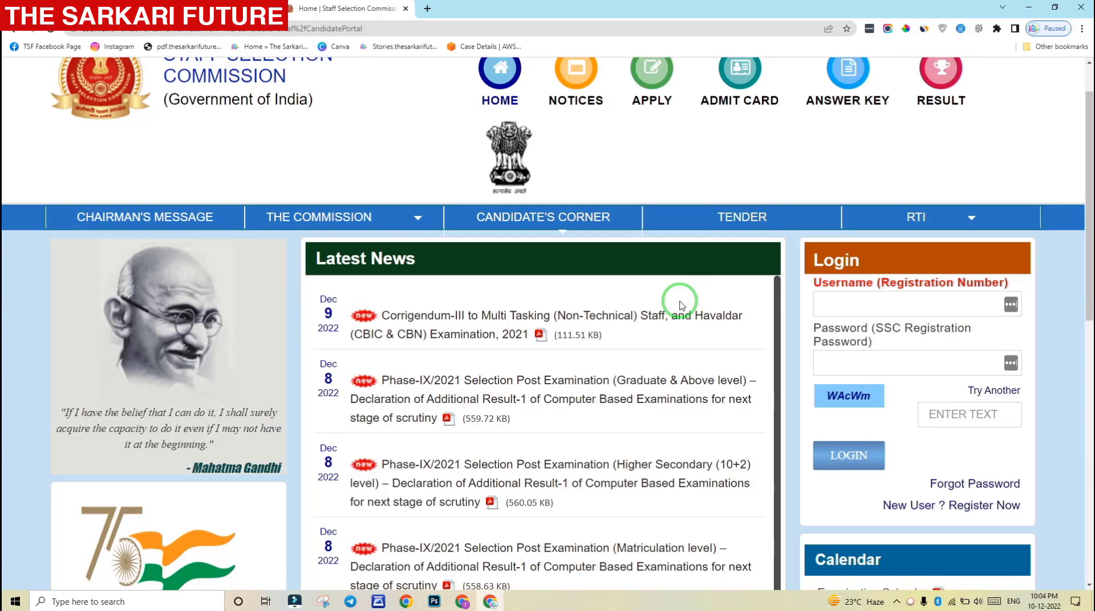
left_click(868, 306)
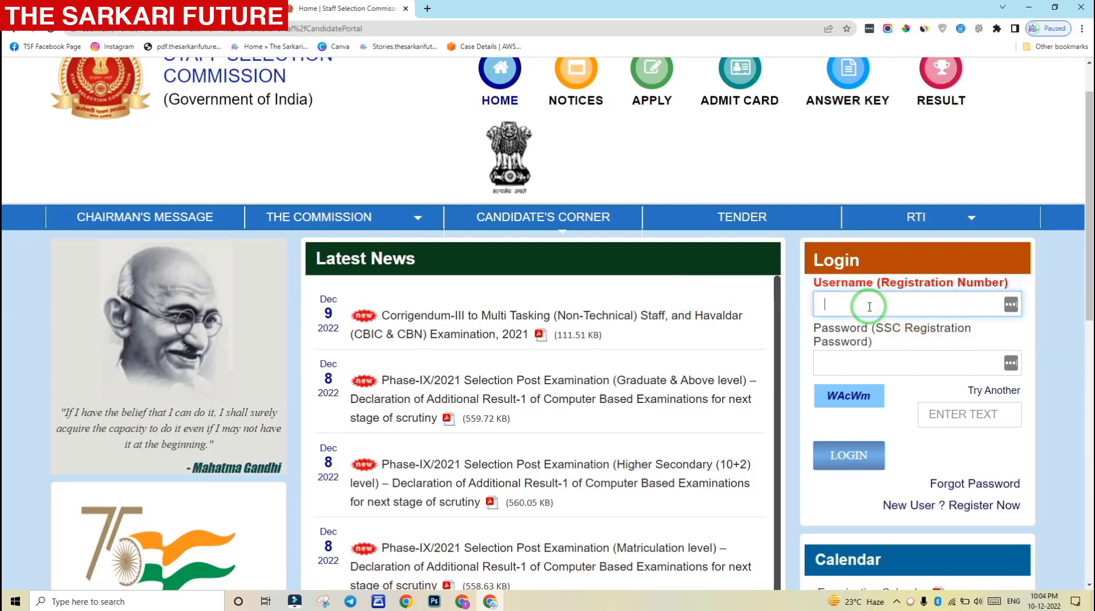
key("ctrl+v")
left_click(860, 360)
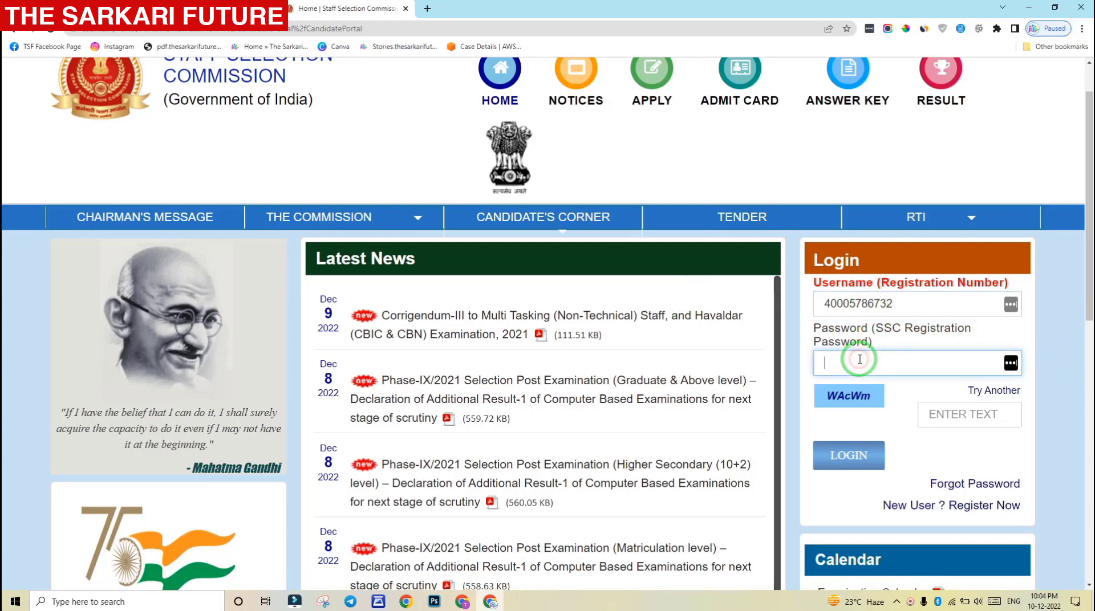
type("••••")
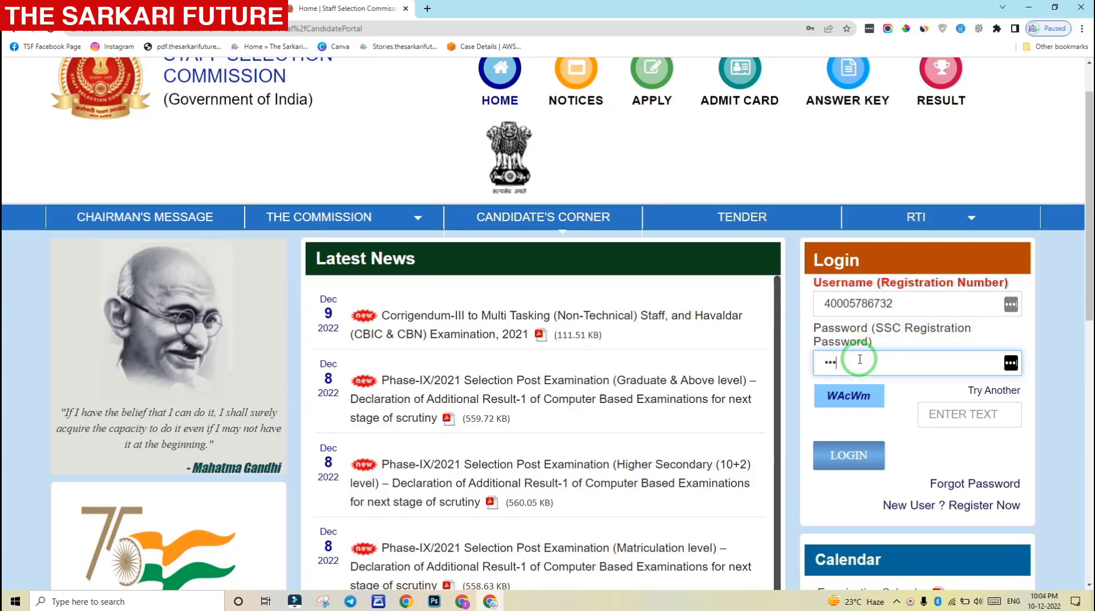
left_click(970, 420)
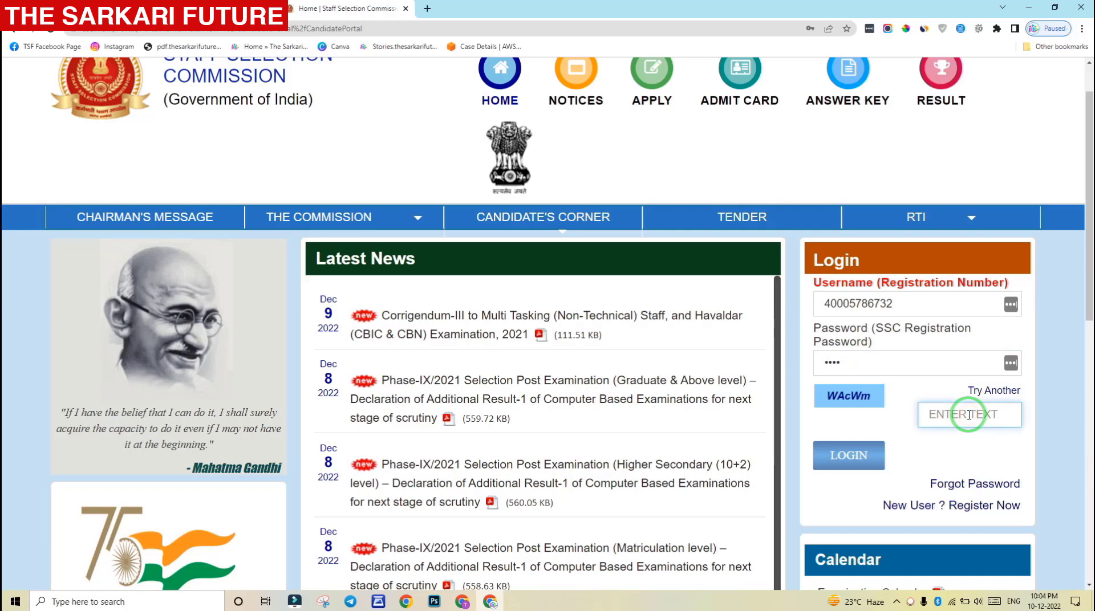
type("WAcW")
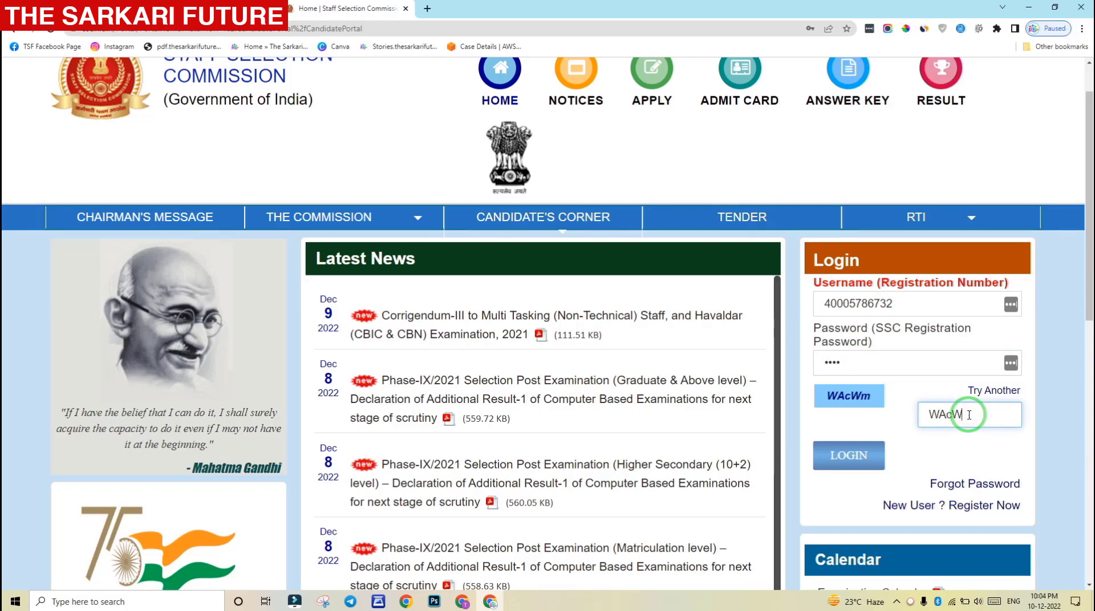
type("m")
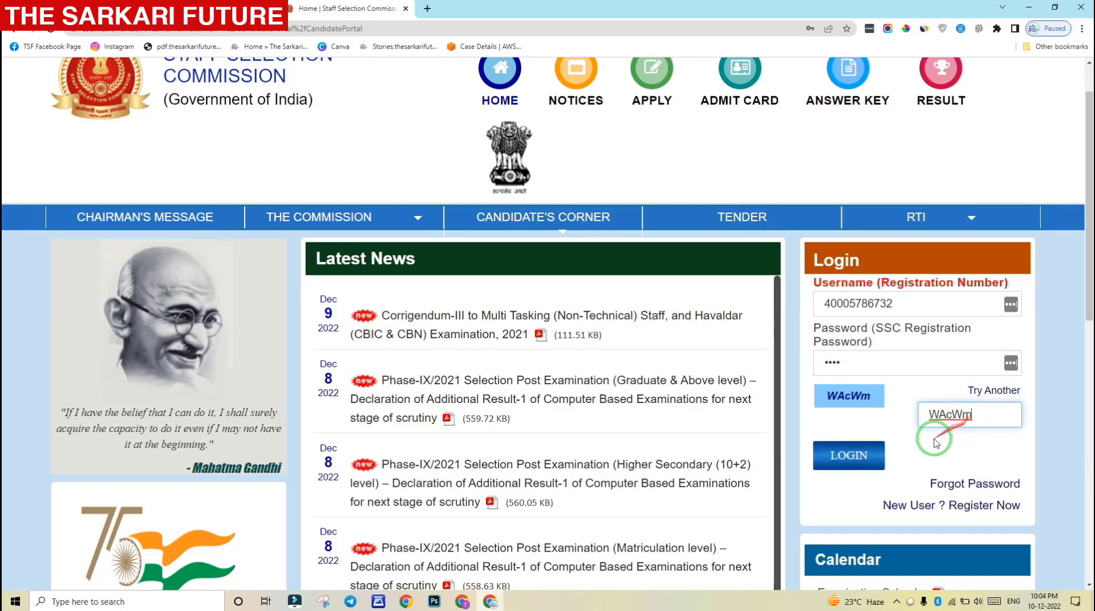
left_click(848, 460)
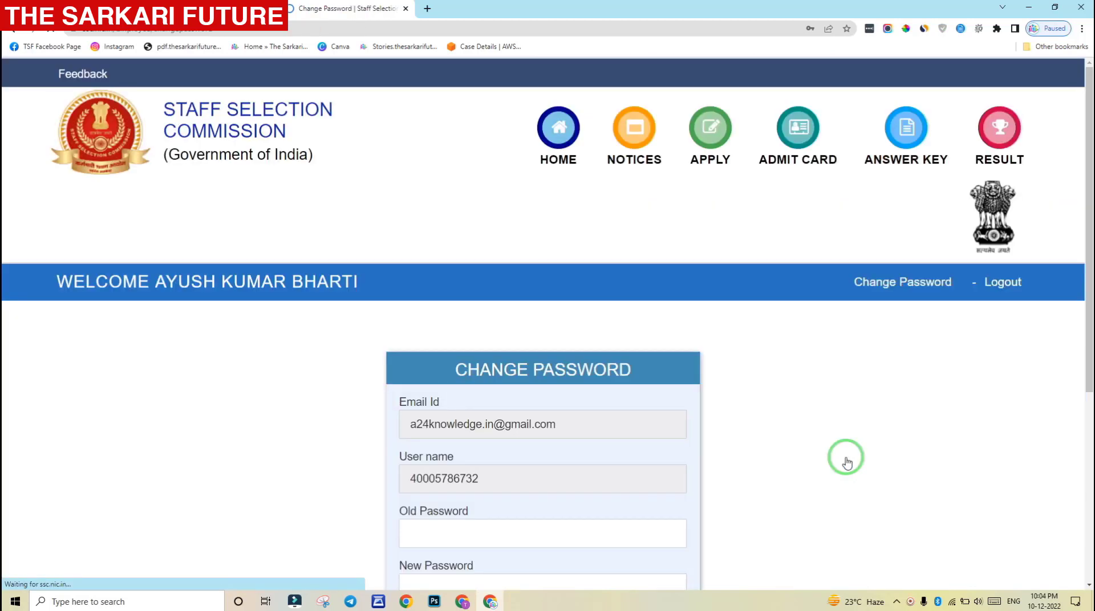
Enter the old password on the Change Password form
left_click_drag(1091, 173, 1091, 326)
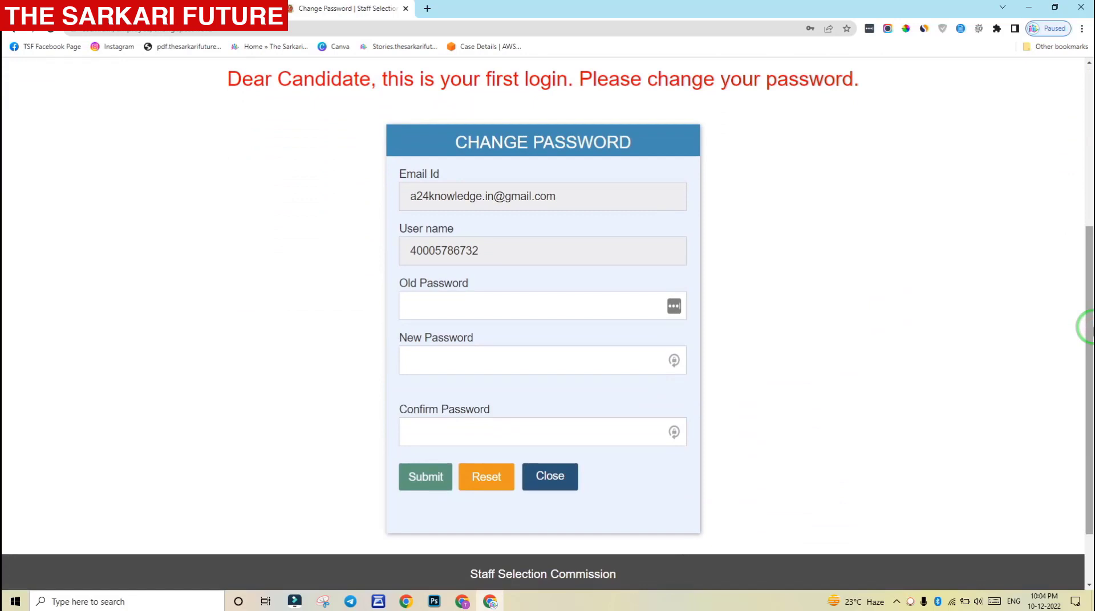
left_click_drag(439, 142, 636, 147)
left_click(653, 176)
left_click(476, 304)
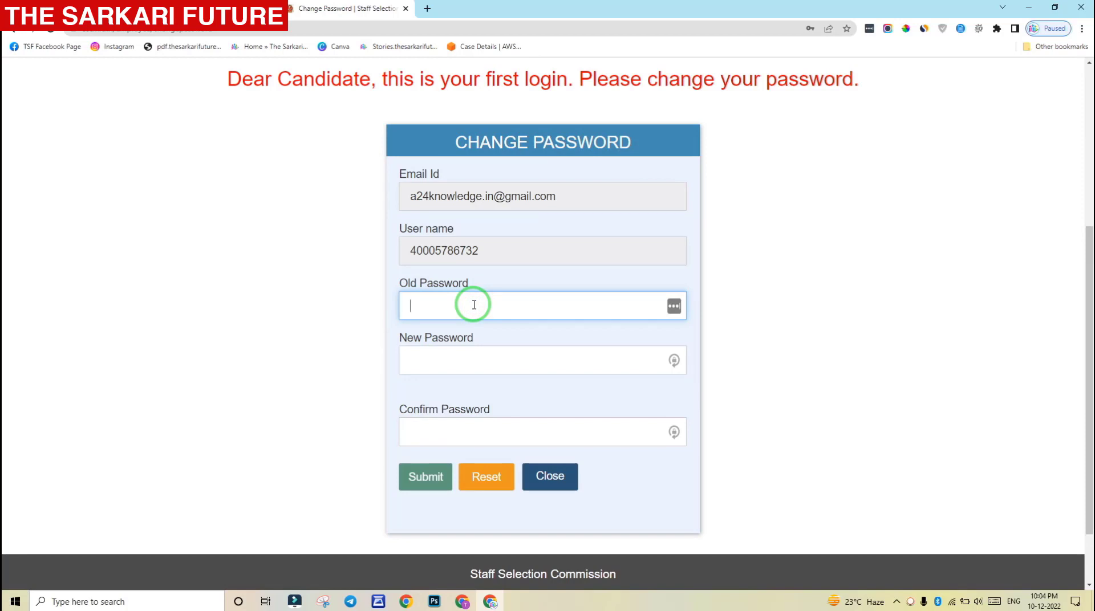
type("****")
left_click(481, 355)
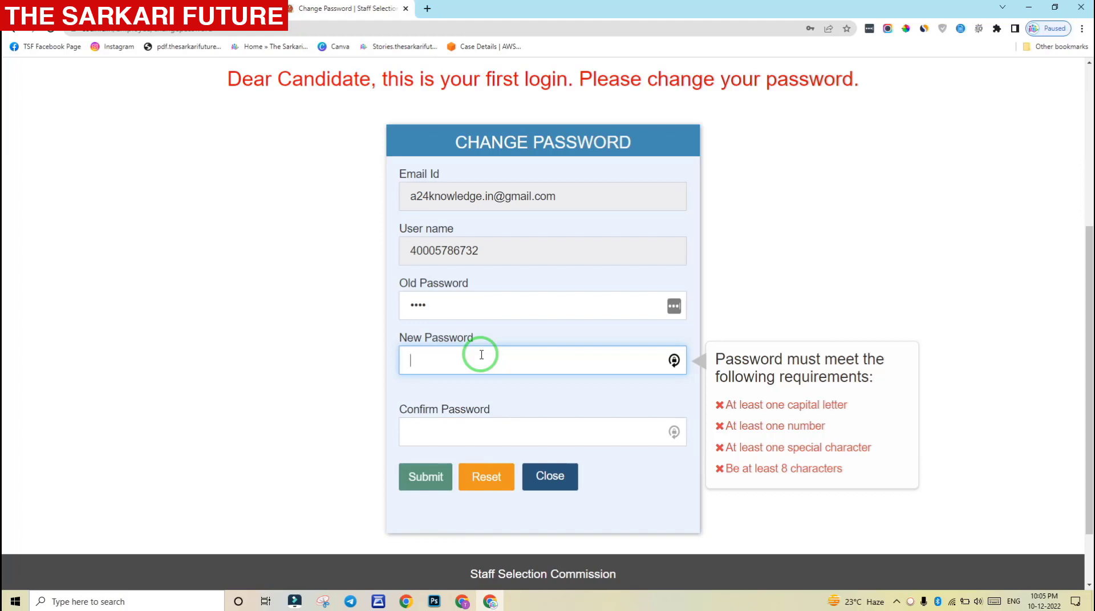
Enter and confirm the new password, then submit the password change
type("•••••")
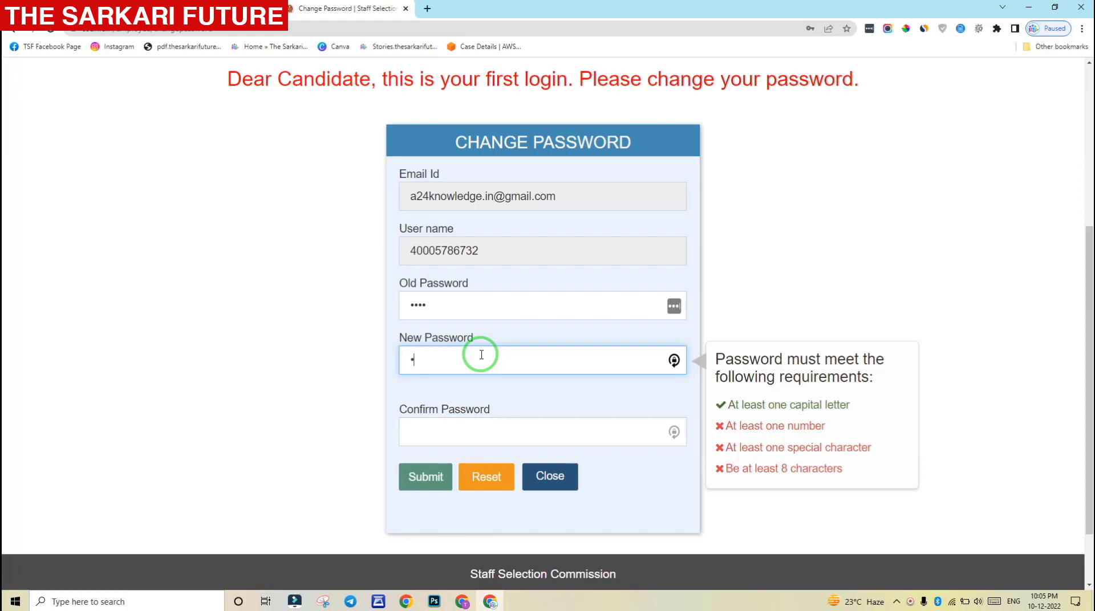
type("@")
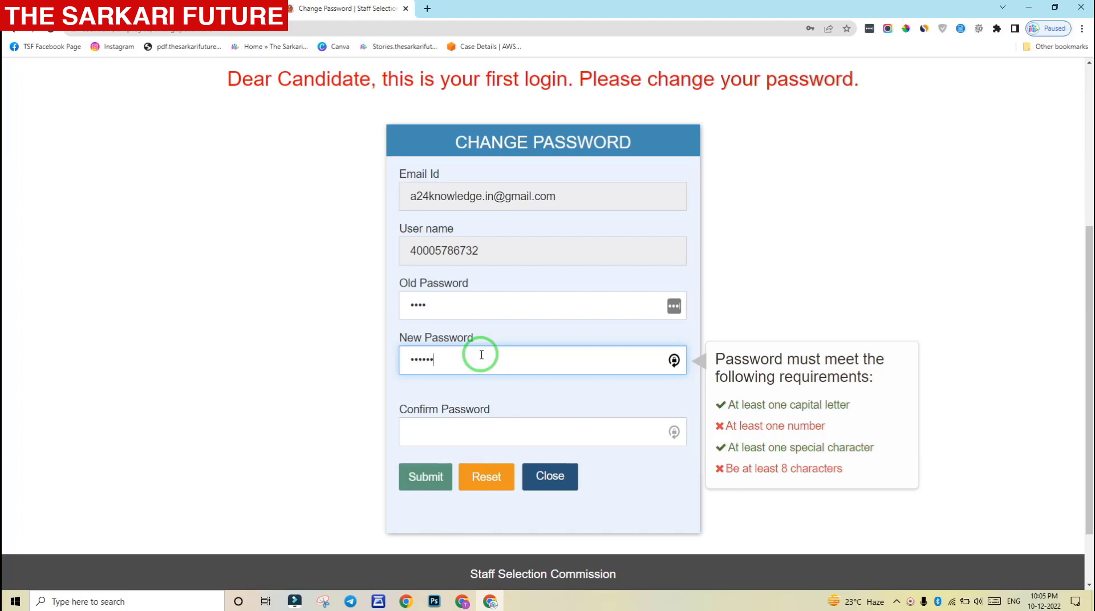
type("•••")
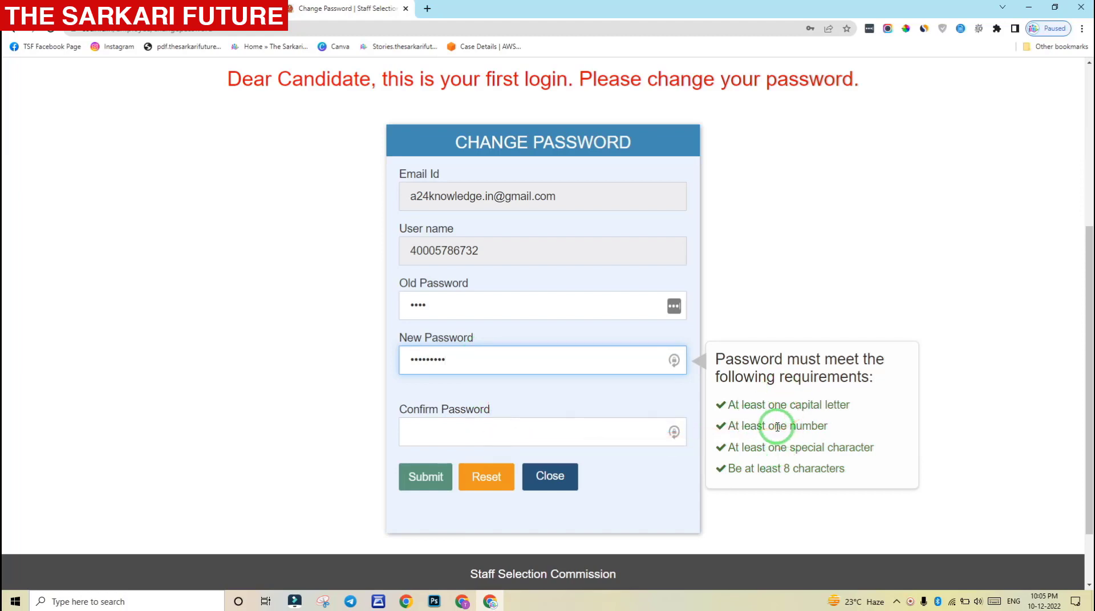
left_click(537, 434)
type("•••••")
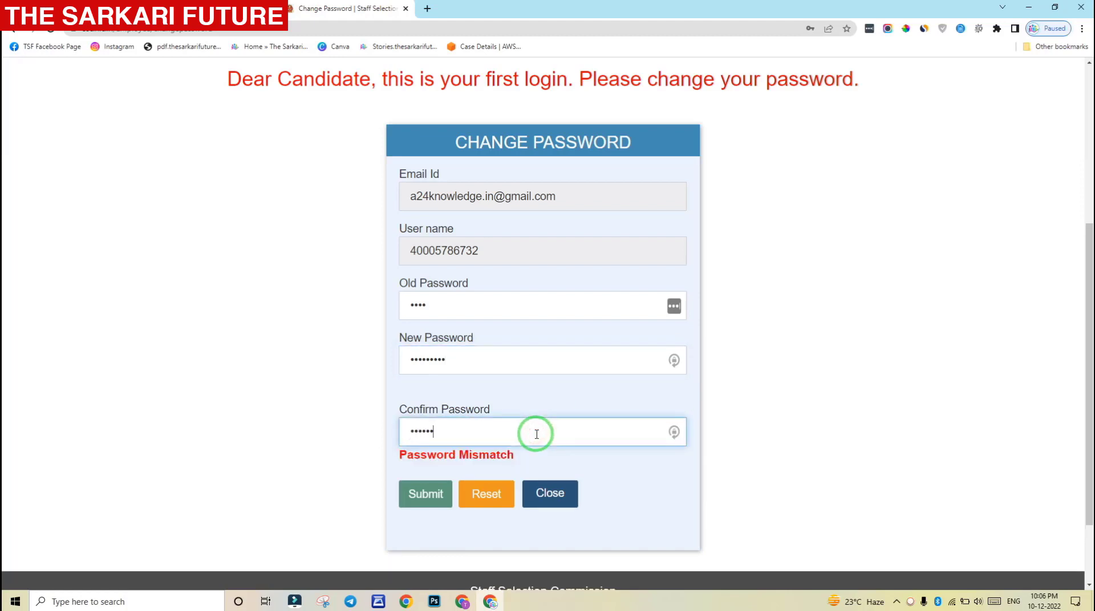
type("••••")
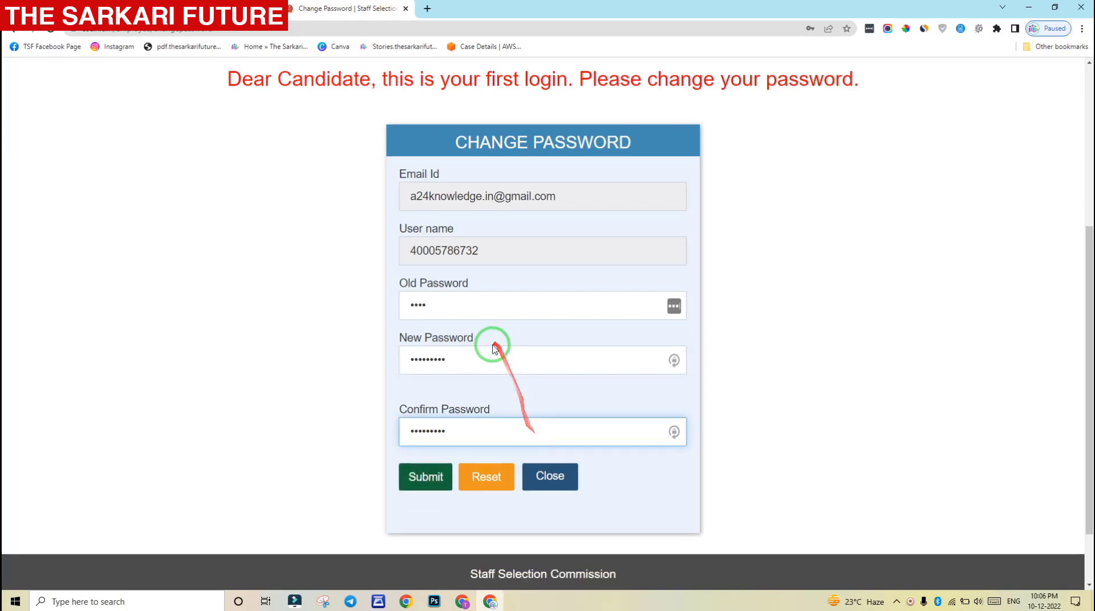
key("BackSpace")
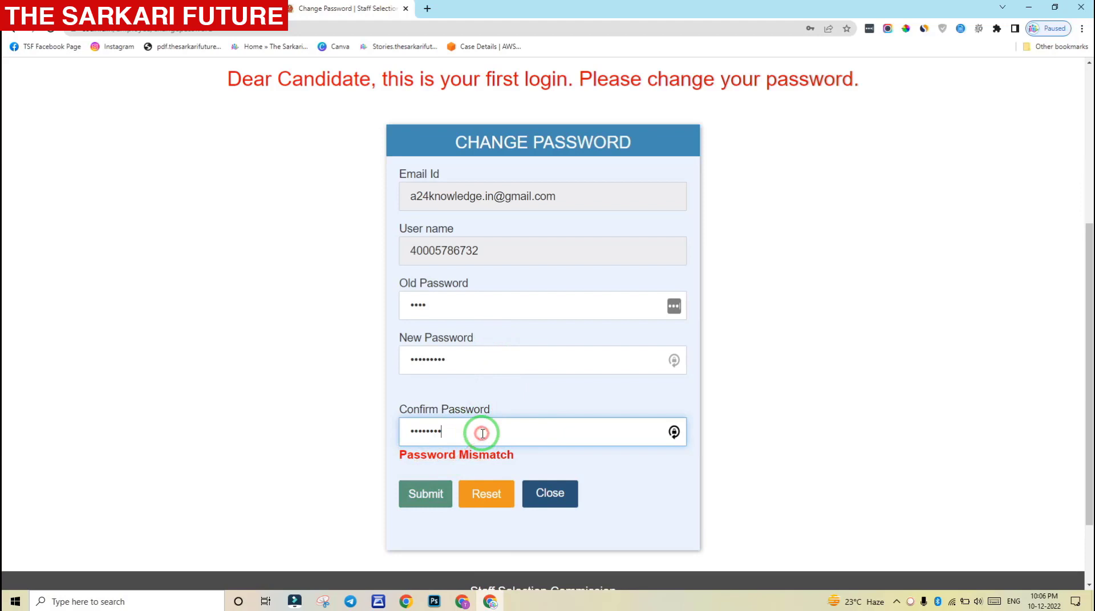
type("•")
left_click(715, 402)
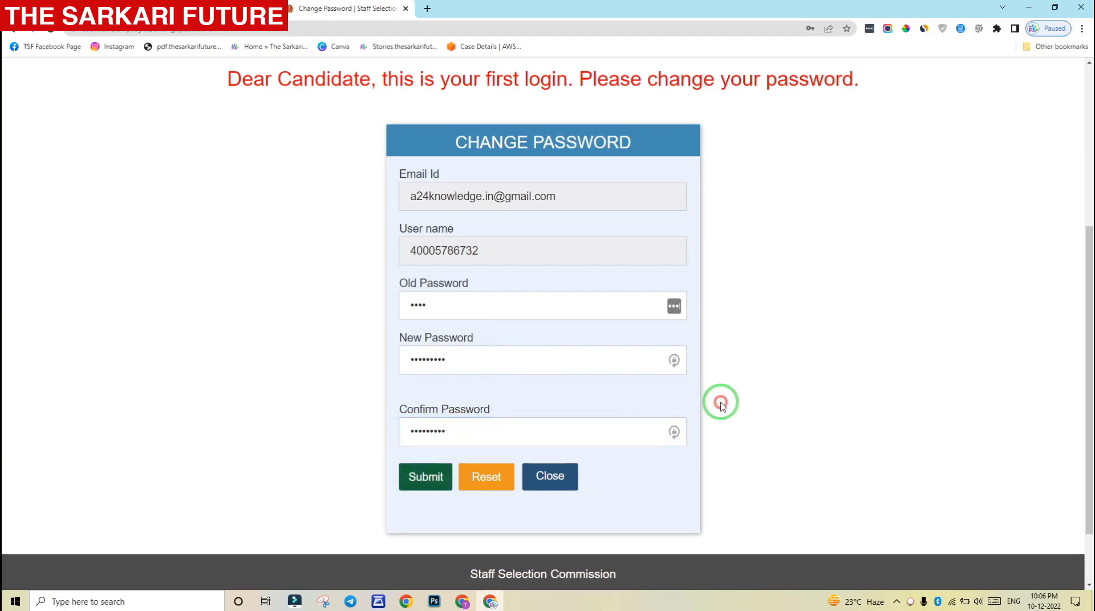
left_click_drag(411, 252, 484, 252)
key("ctrl+c")
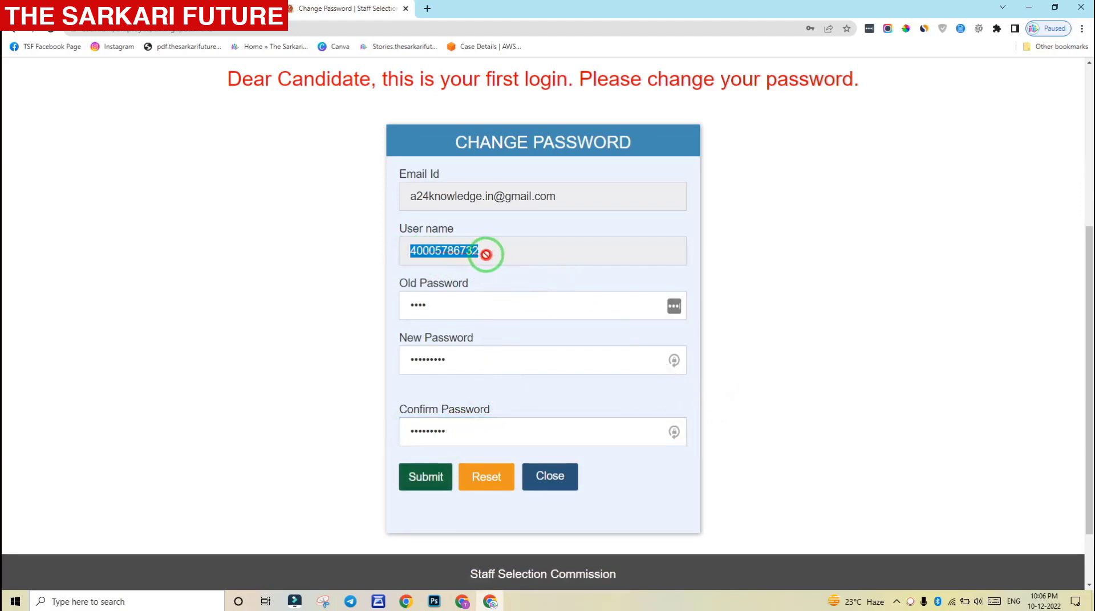
left_click(715, 277)
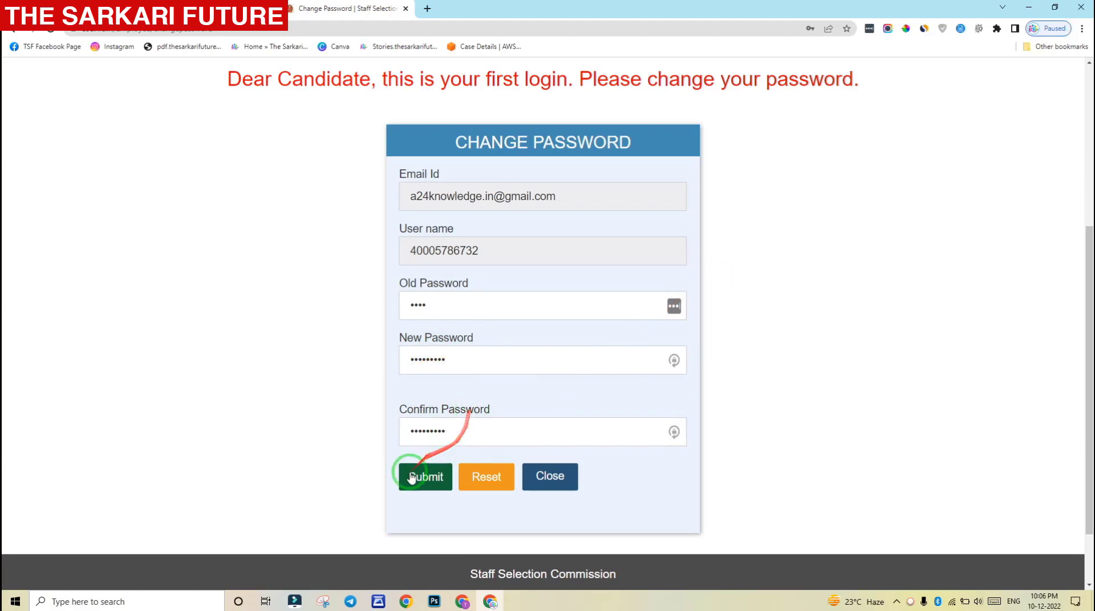
left_click(428, 481)
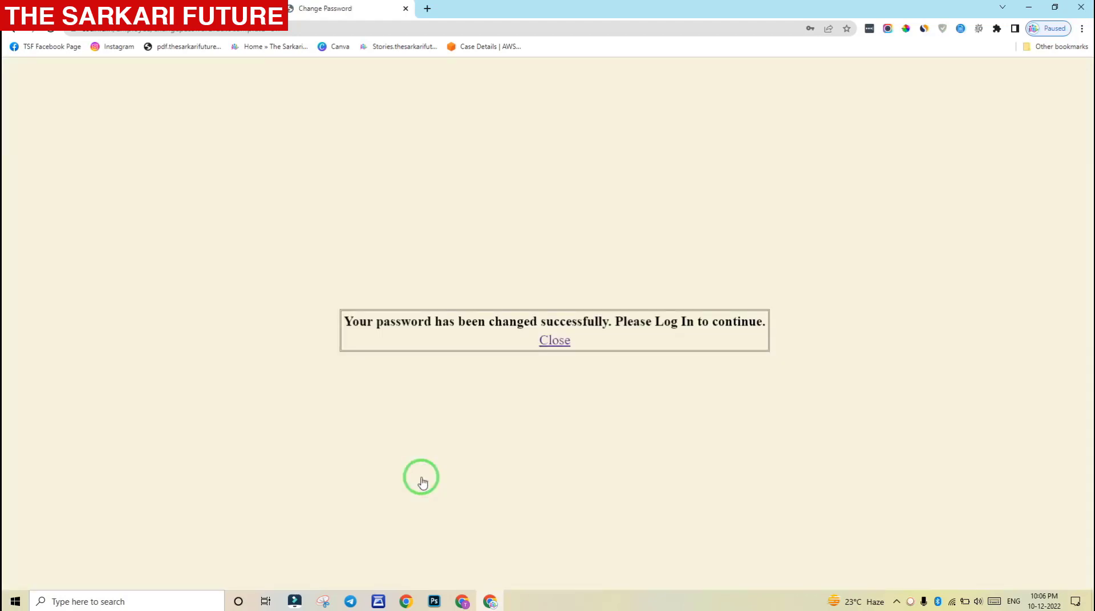
Close the confirmation and paste the registration number into the login username
left_click(561, 342)
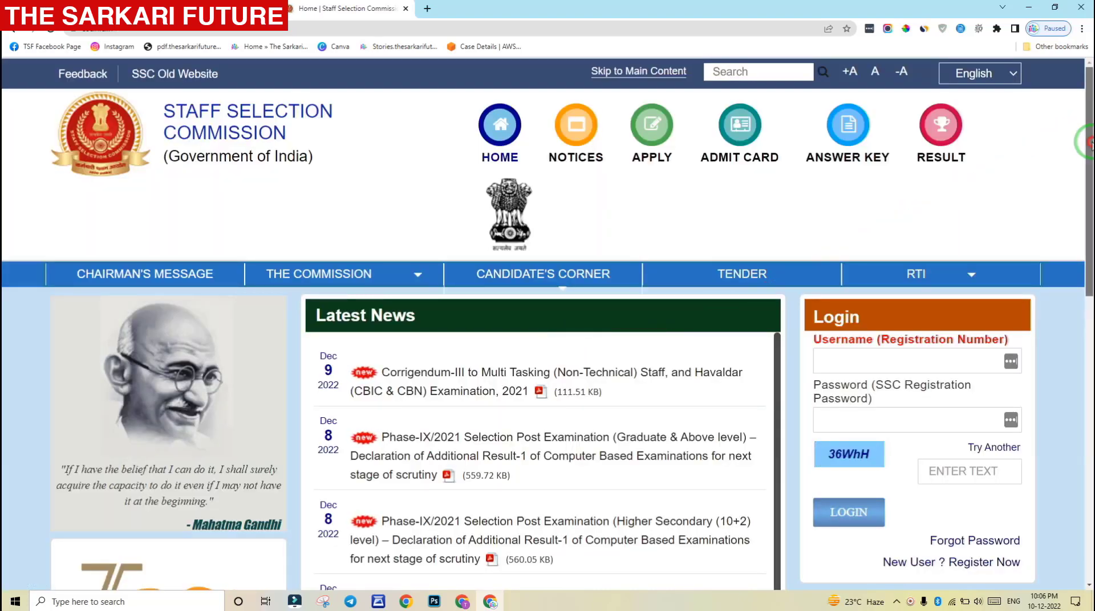
scroll(1087, 171, "down", 1)
scroll(1086, 205, "down", 1)
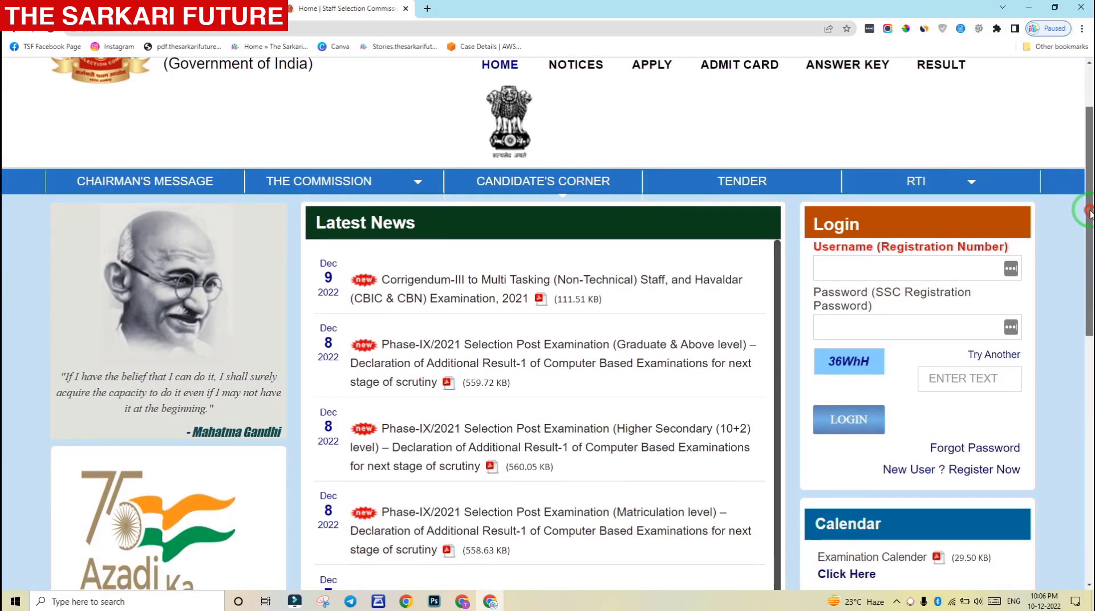
left_click(939, 263)
key("ctrl+v")
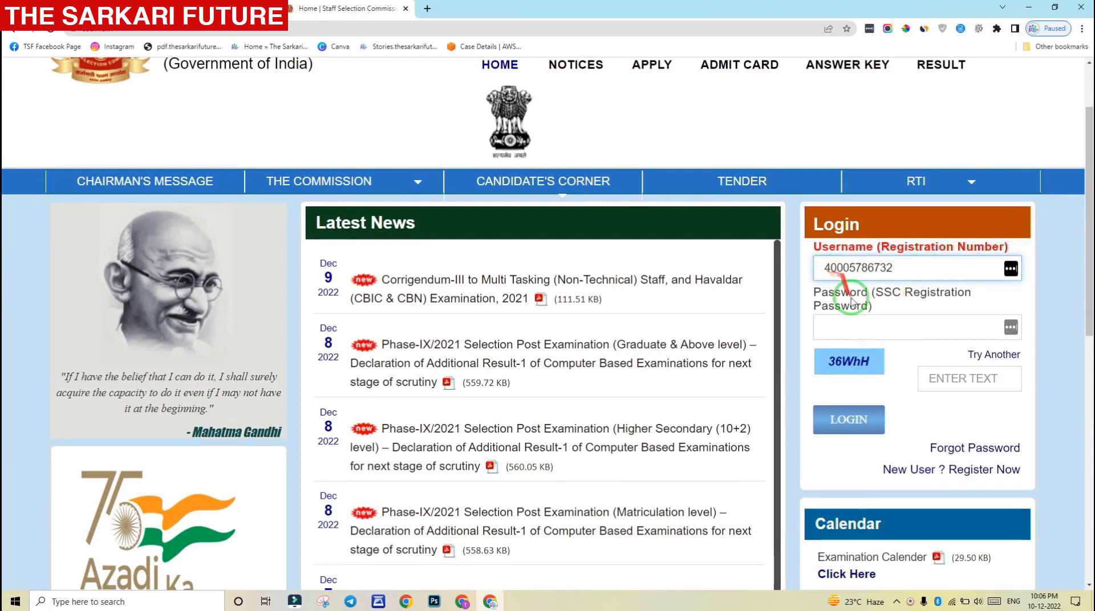
left_click(855, 336)
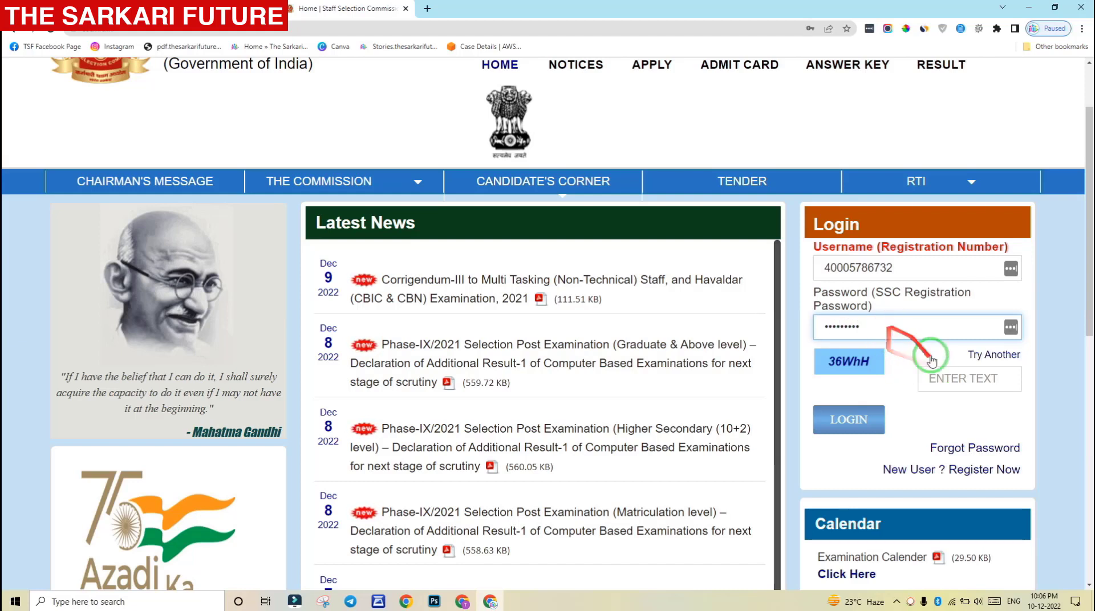
Load a fresh captcha, enter its text and log in with the new password
left_click(942, 380)
type("36W")
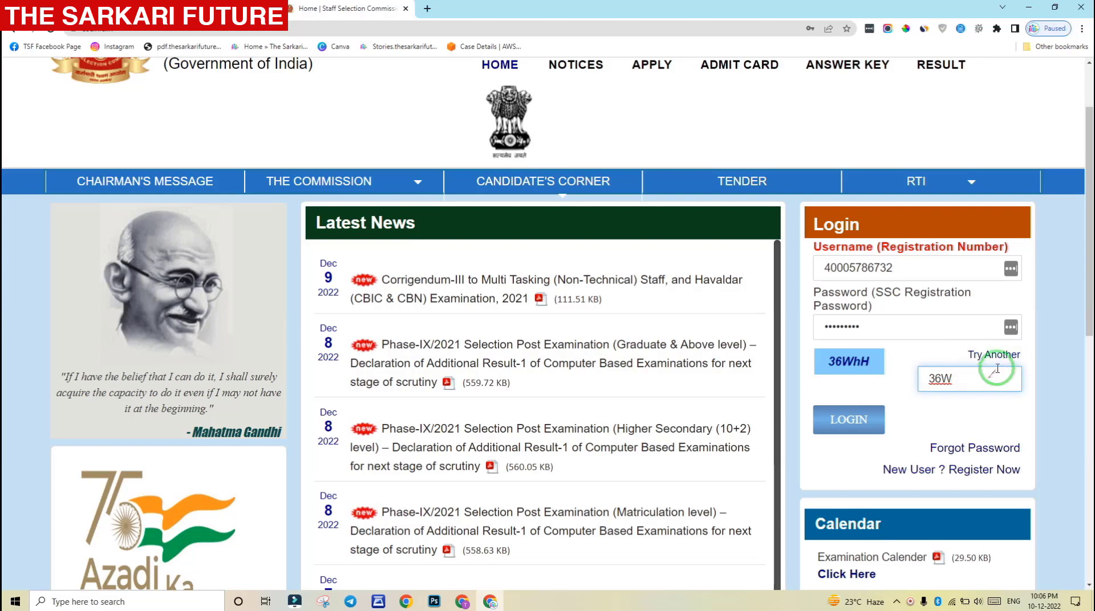
left_click(999, 358)
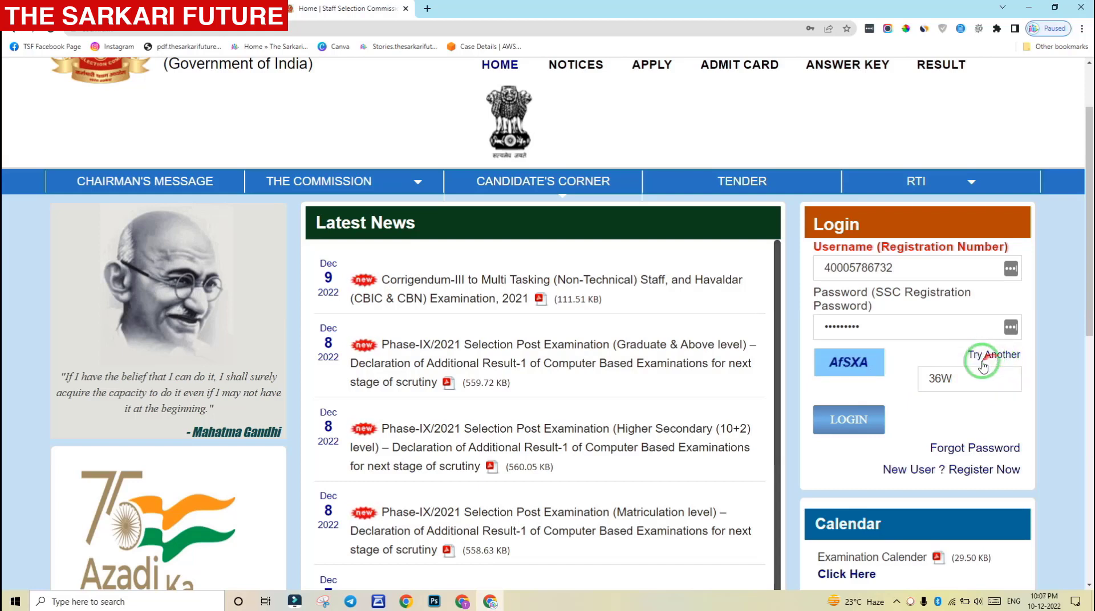
left_click(999, 362)
left_click(950, 381)
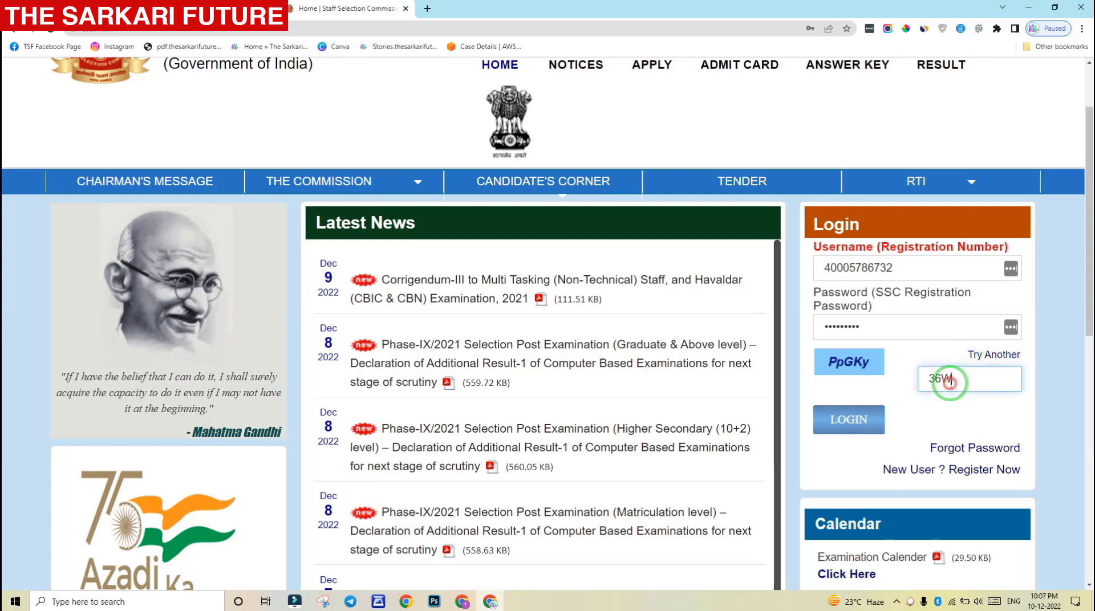
key("BackSpace")
key("BackSpace")
key("BackSpace")
type("P")
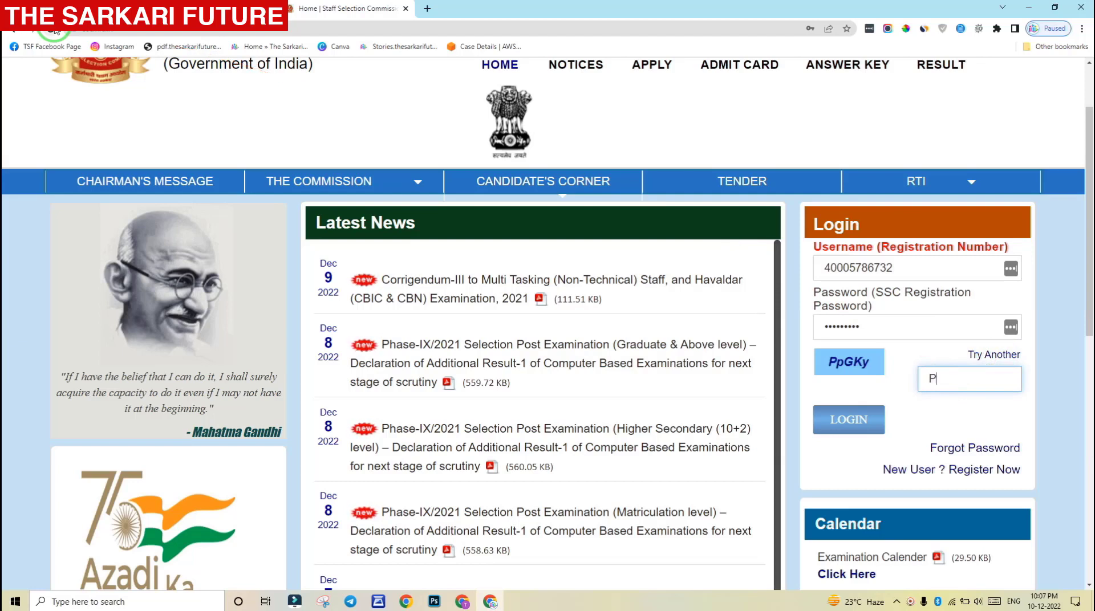
type("pGKy")
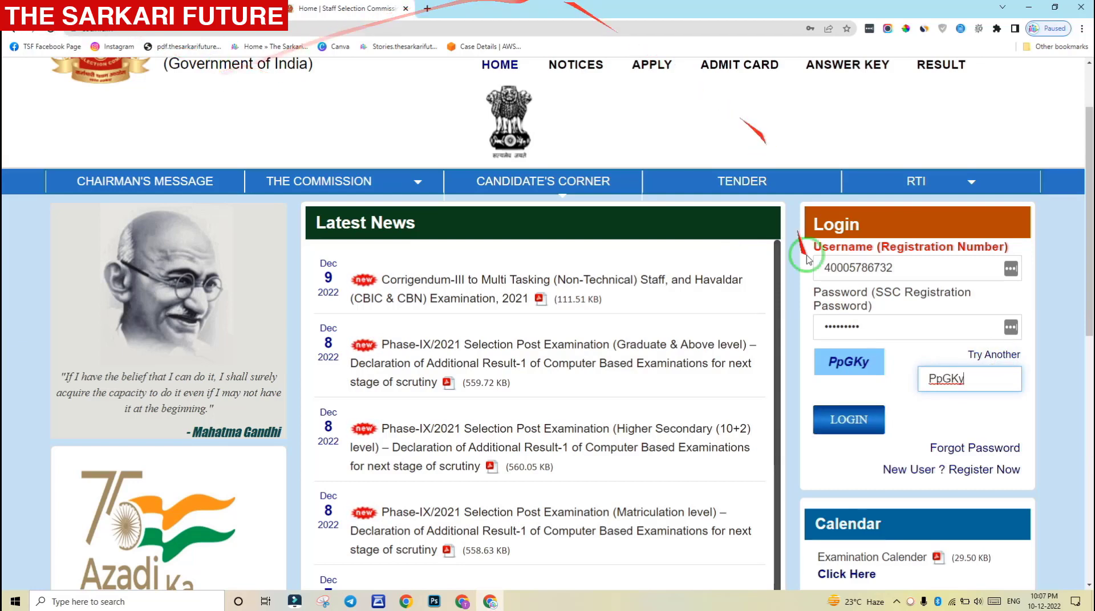
left_click(842, 422)
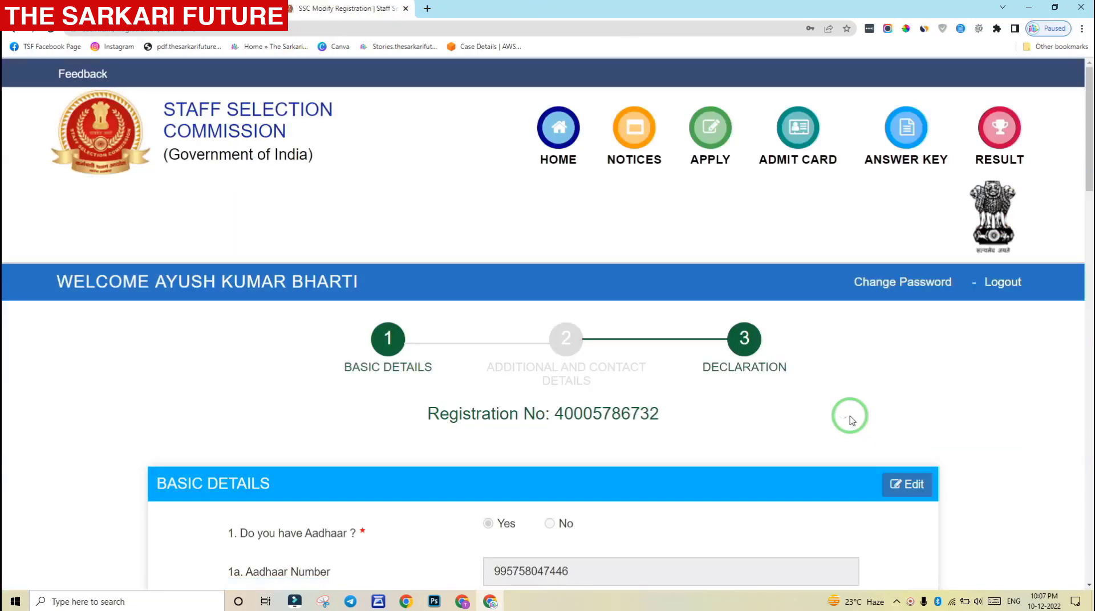
Scroll through the filled Basic Details and go Next to Additional and Contact Details
left_click_drag(915, 321, 1071, 190)
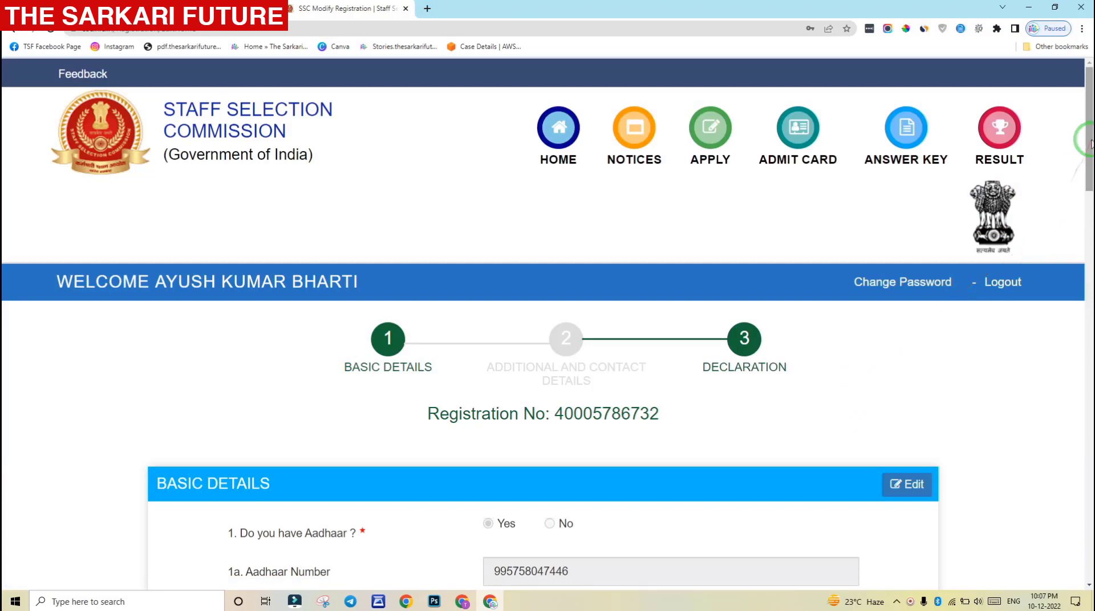
left_click_drag(1089, 143, 1089, 173)
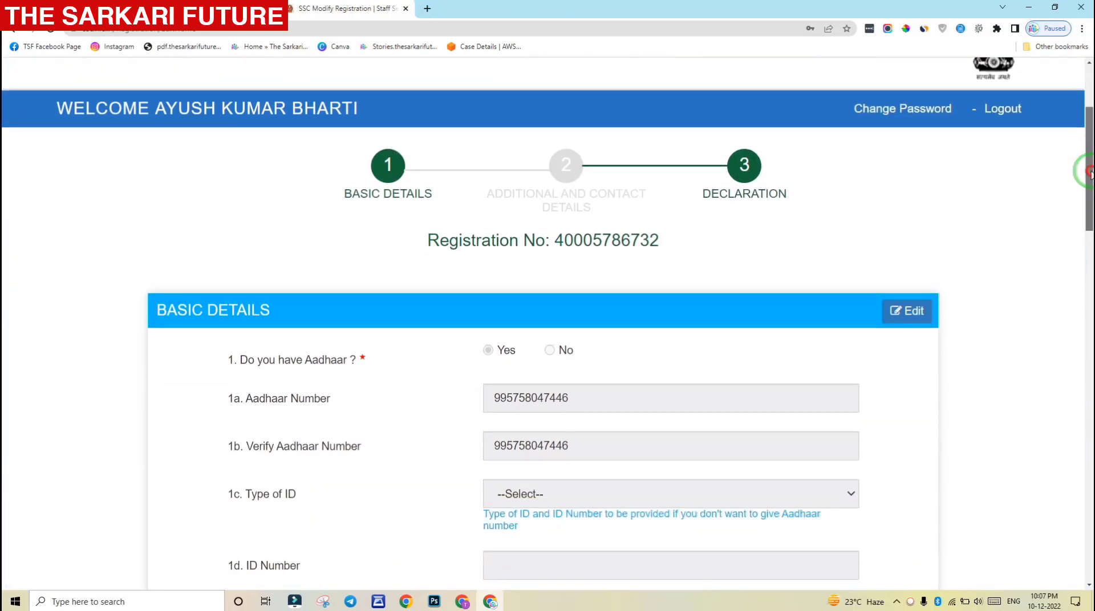
mouse_move(1090, 173)
left_mouse_down()
mouse_move(1089, 217)
mouse_move(973, 152)
mouse_move(866, 135)
mouse_move(949, 164)
mouse_move(872, 94)
mouse_move(924, 131)
mouse_move(1068, 178)
mouse_move(881, 237)
mouse_move(1090, 214)
mouse_move(1089, 522)
left_mouse_up()
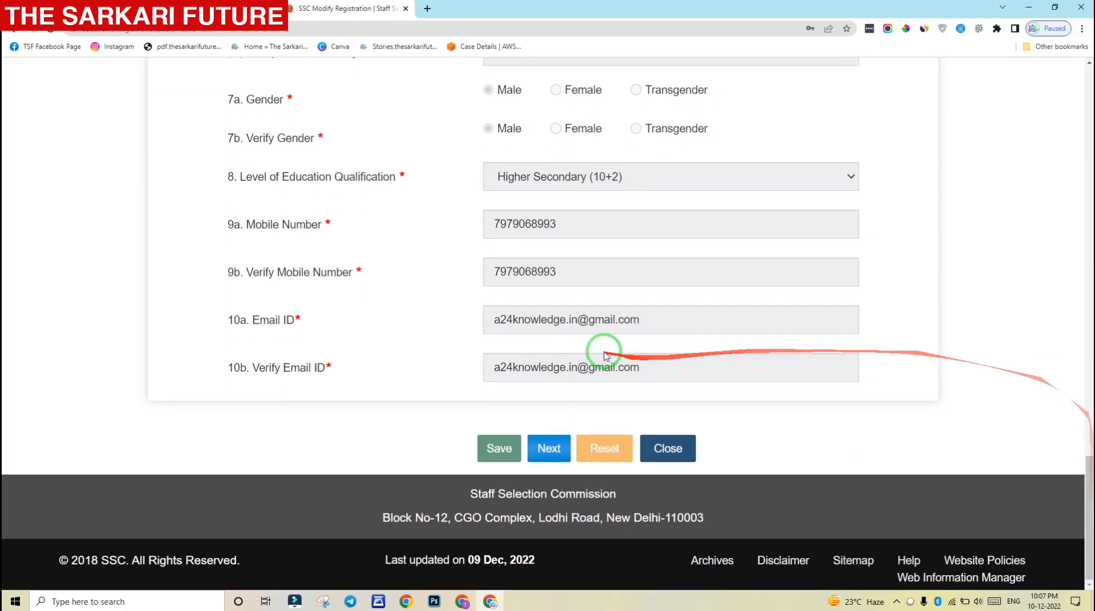
left_click(550, 450)
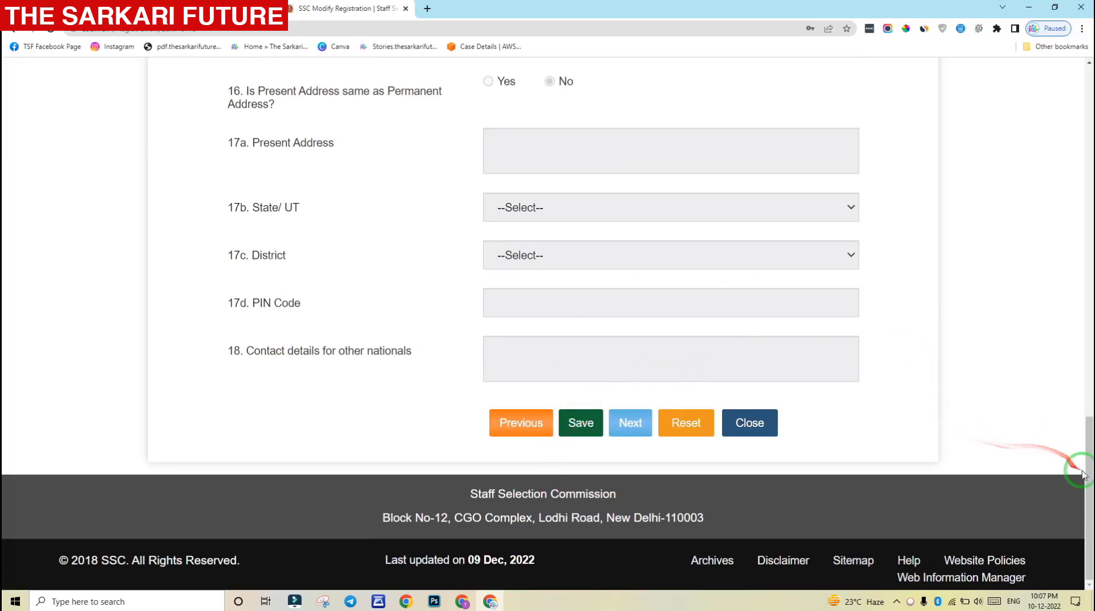
left_click_drag(1083, 441, 1091, 210)
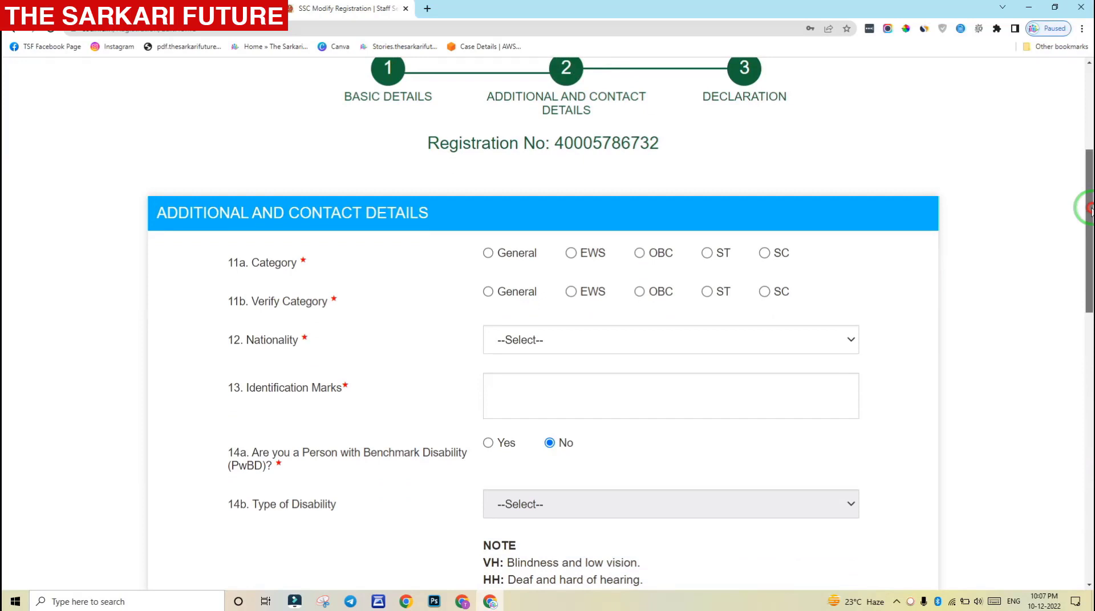
Choose SC for both Category (11a) and Verify Category (11b), and Citizen of India as nationality
left_click_drag(1091, 209, 1091, 210)
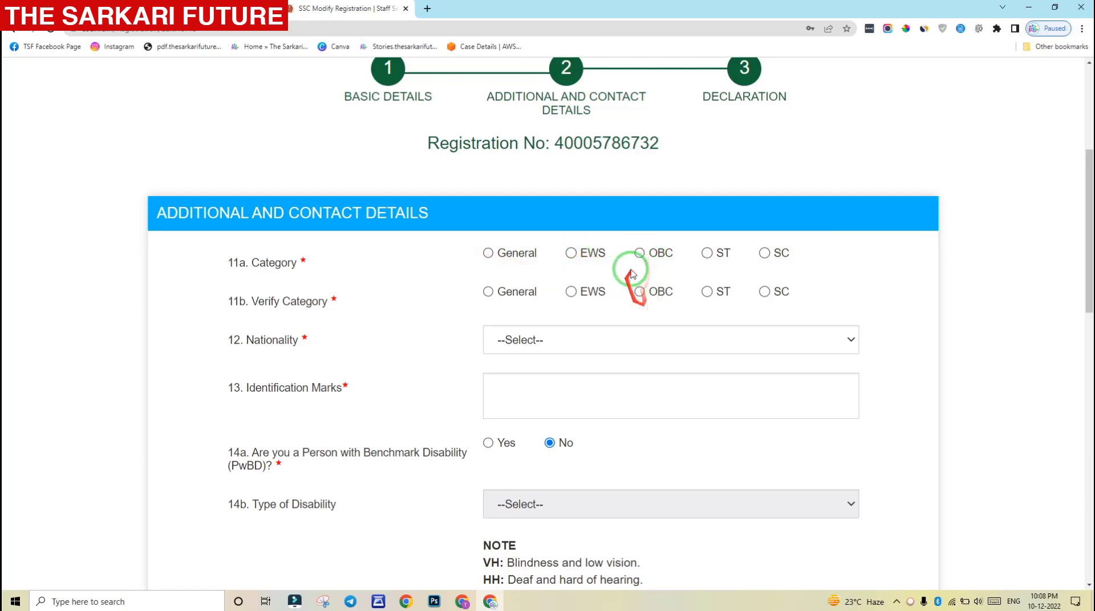
left_click(764, 253)
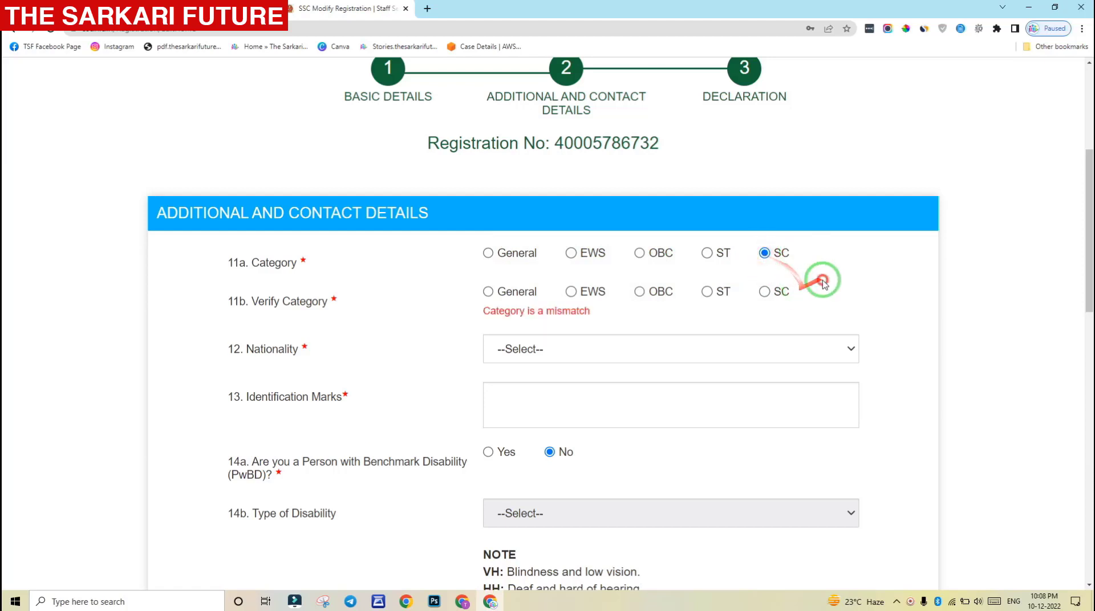
left_click(765, 292)
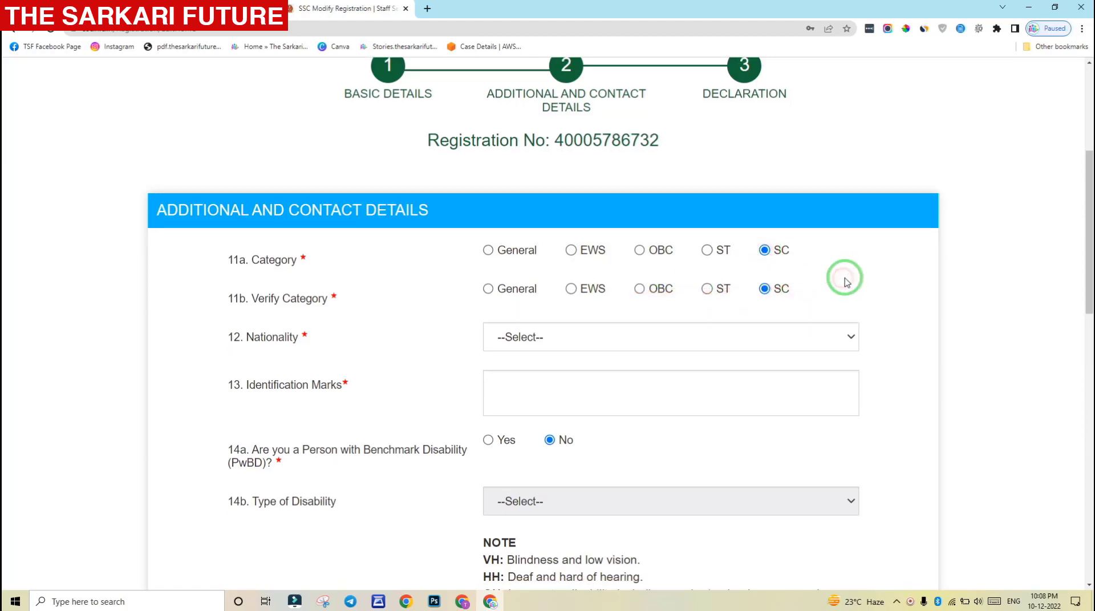
scroll(628, 285, "down", 1)
left_click(593, 290)
left_click(585, 319)
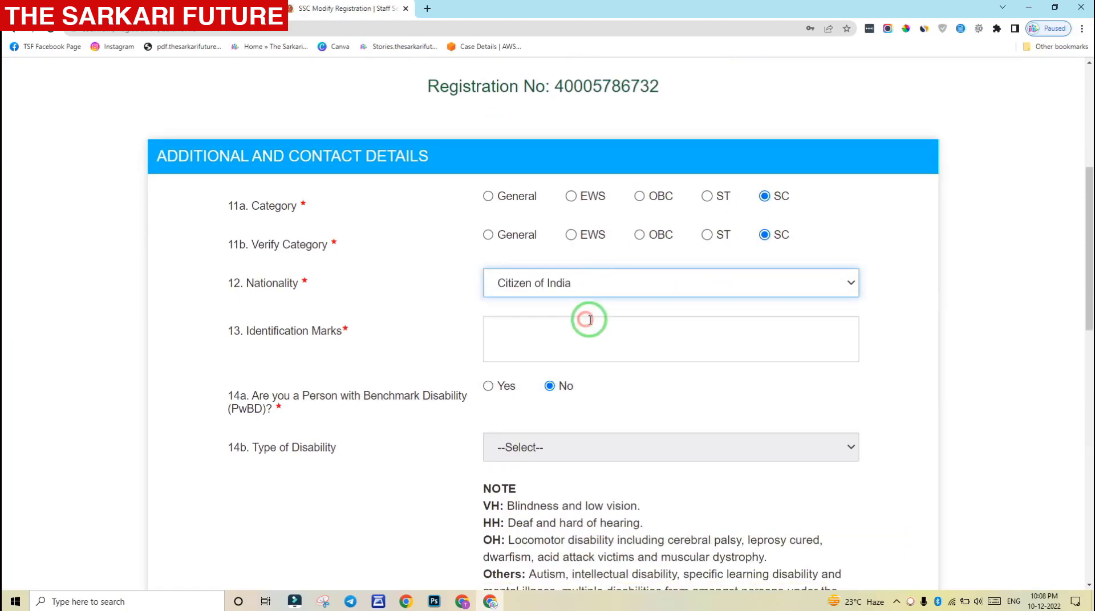
scroll(798, 265, "down", 1)
left_click(677, 269)
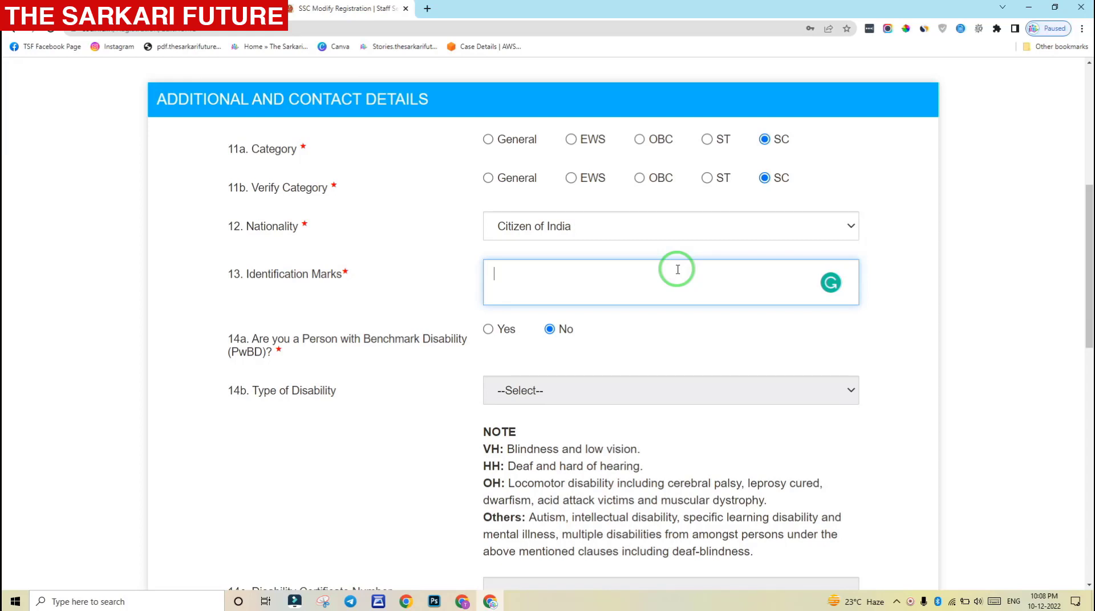
Enter 'A MOLE ON THE LEFT CHEEK' as the identification mark
left_click(678, 270)
type("A MOLE ON THE LEF")
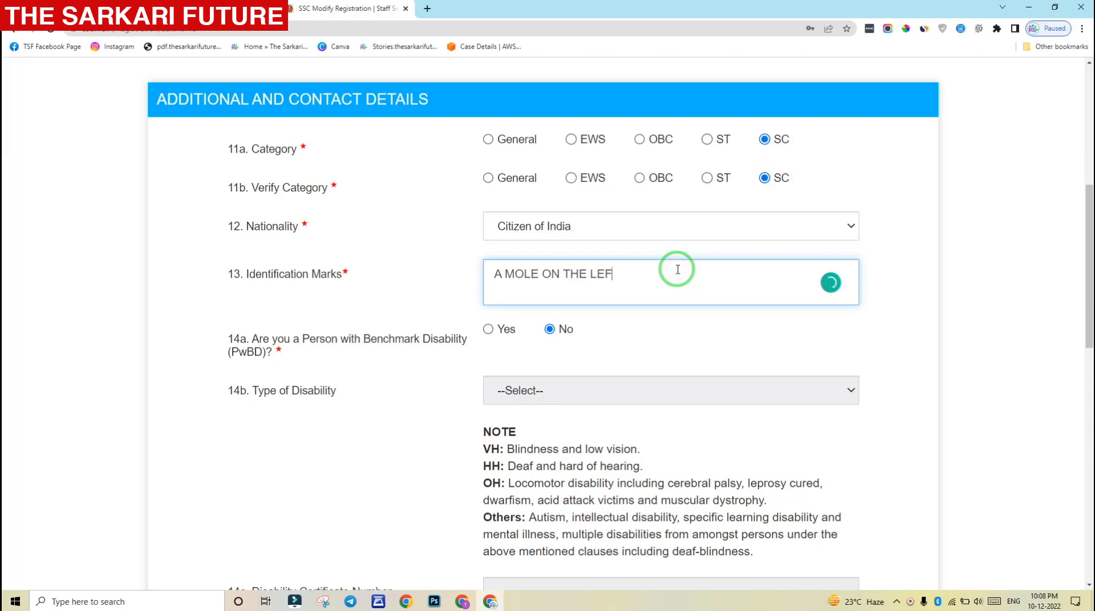
type("T CHEEK")
left_click(882, 288)
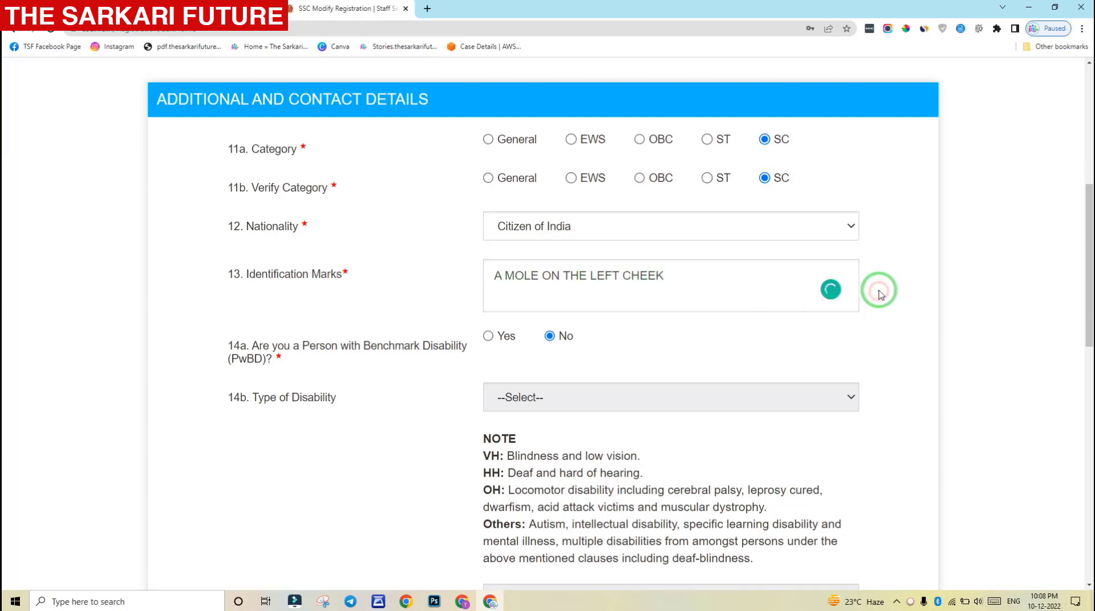
left_click_drag(1086, 228, 980, 262)
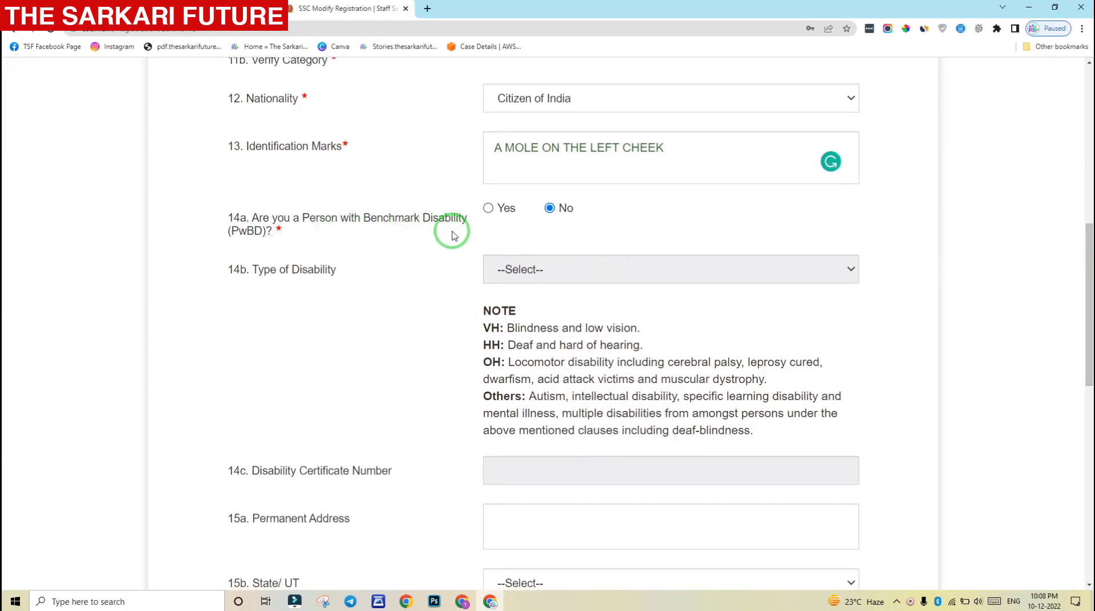
Switch the benchmark disability answer to Yes, then back to No without picking a disability type
left_click(490, 209)
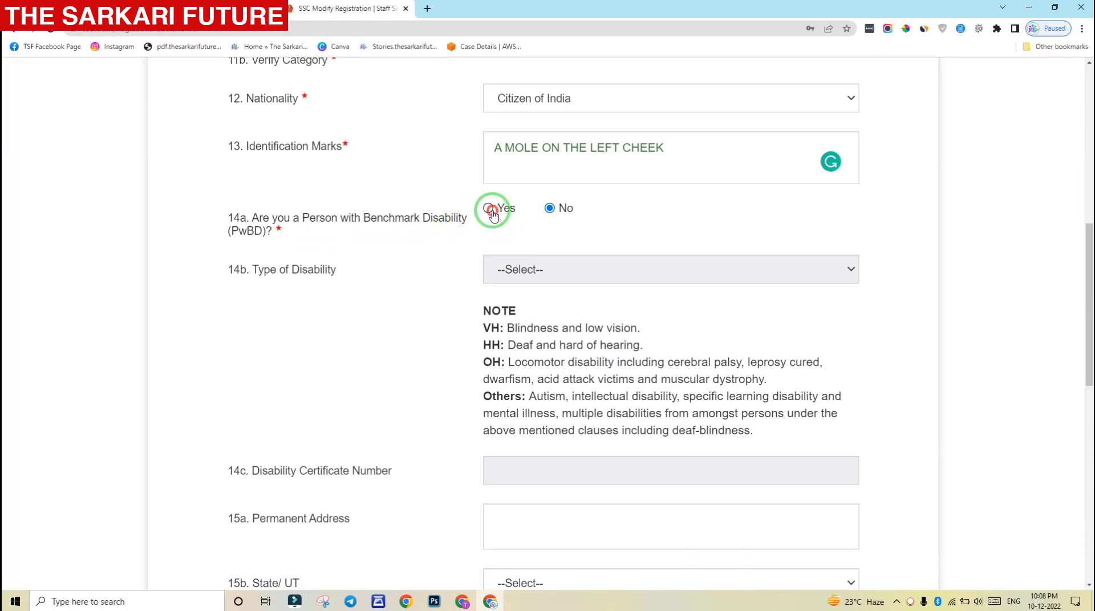
left_click(536, 274)
left_click(619, 228)
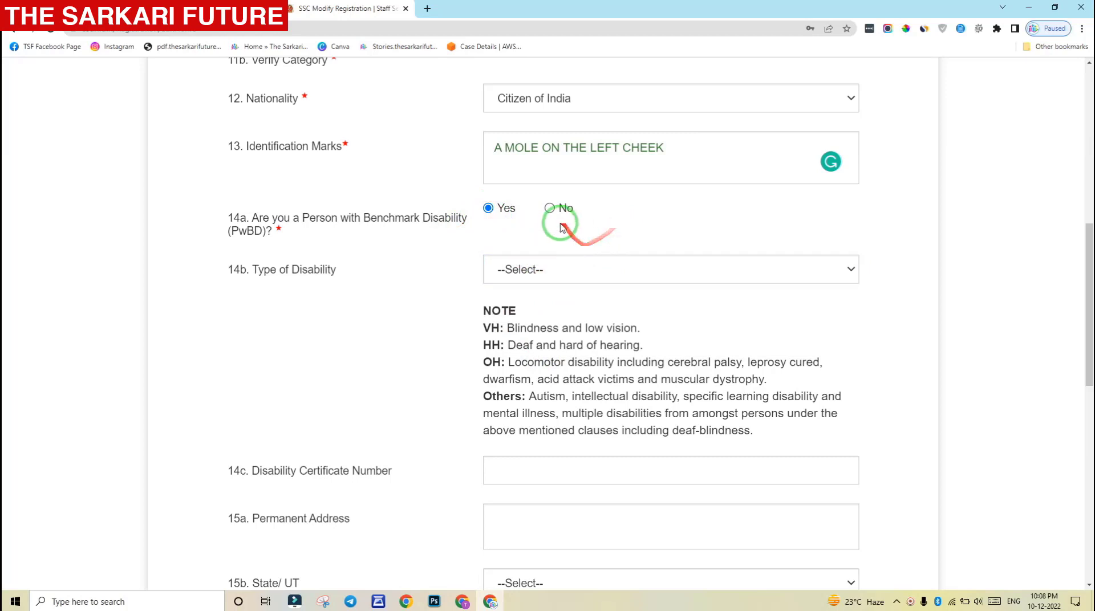
left_click(550, 209)
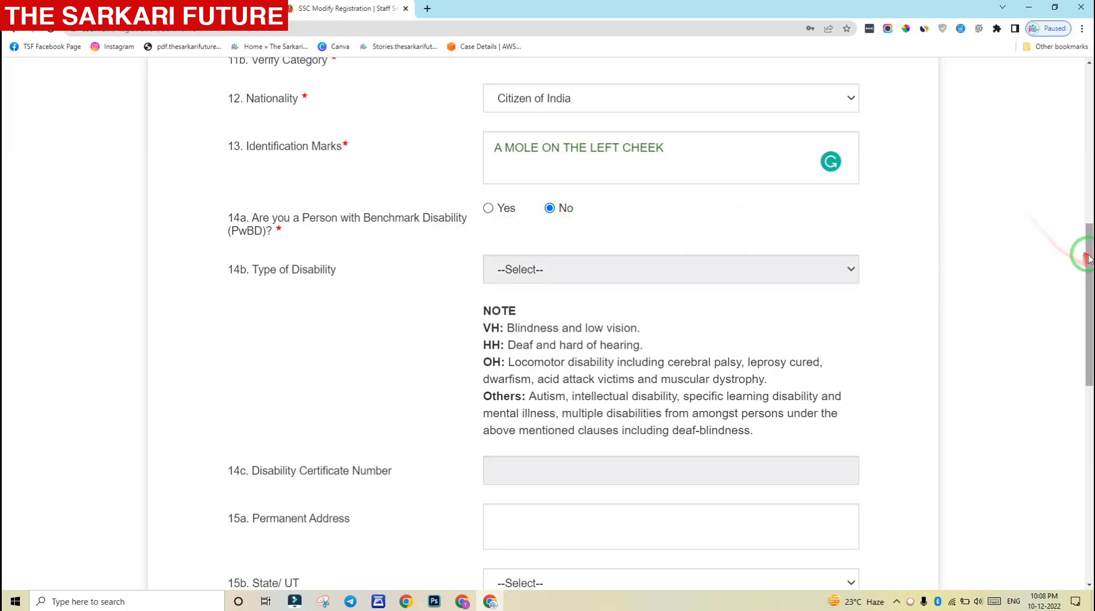
left_click_drag(1087, 257, 1087, 369)
Type the candidate's permanent address into the address field
scroll(879, 333, "down", 1)
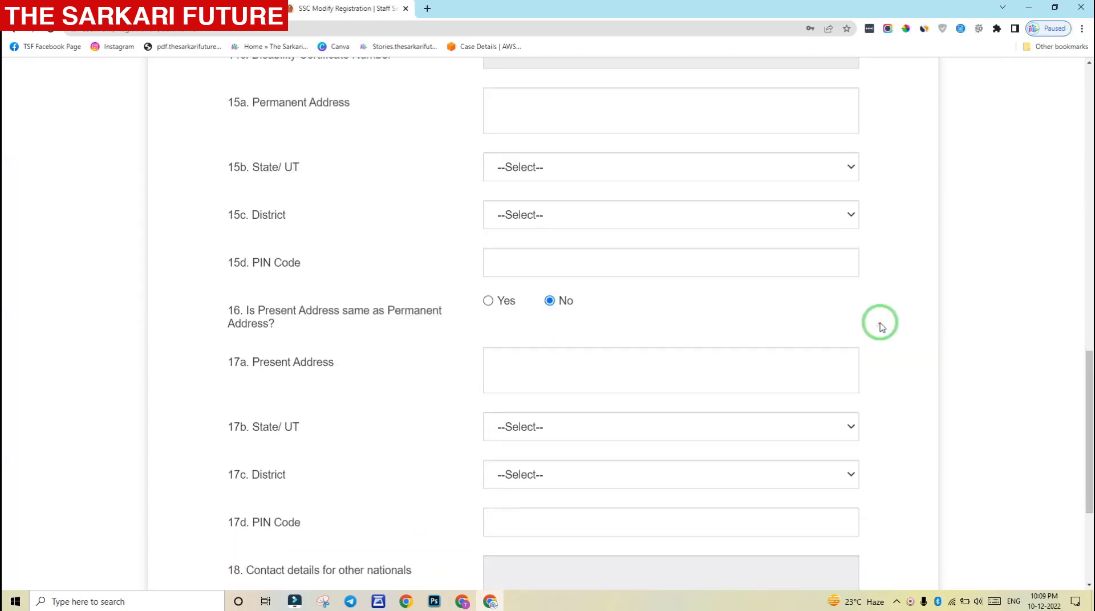
scroll(880, 325, "up", 1)
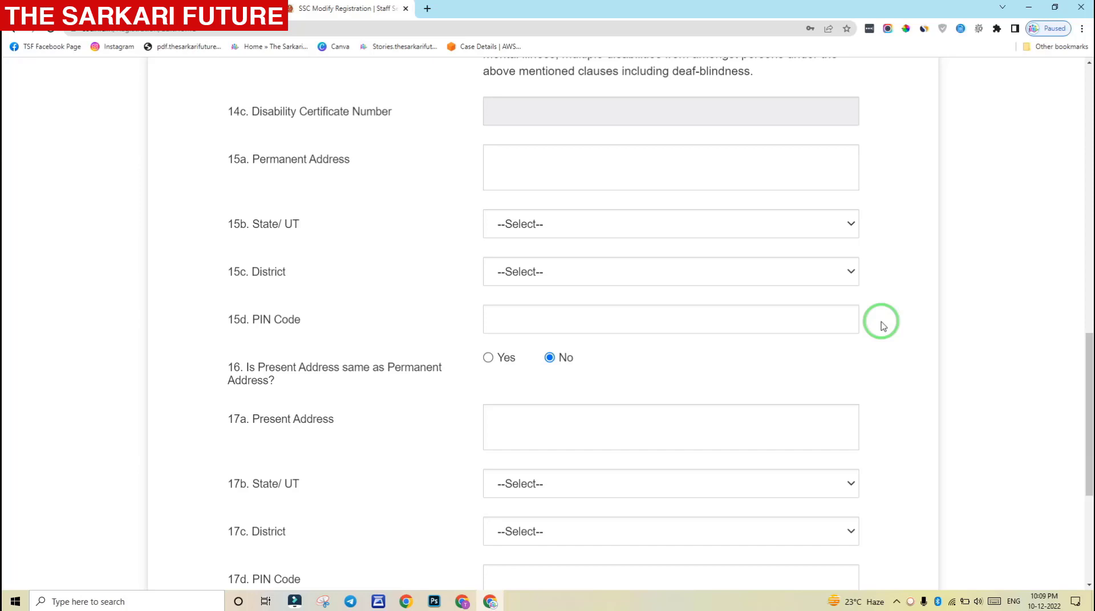
left_click(523, 172)
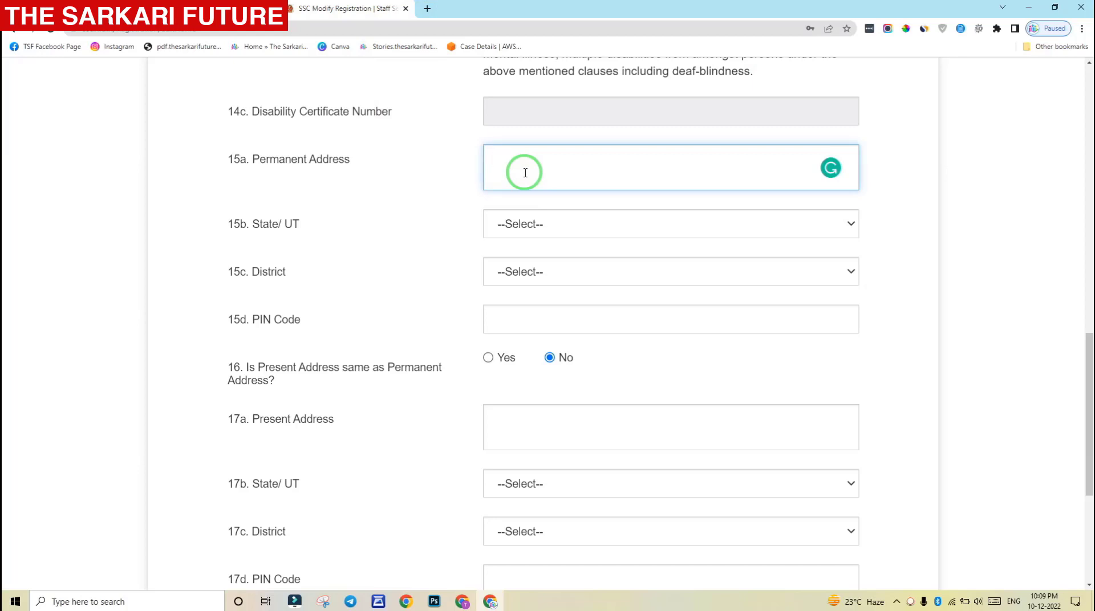
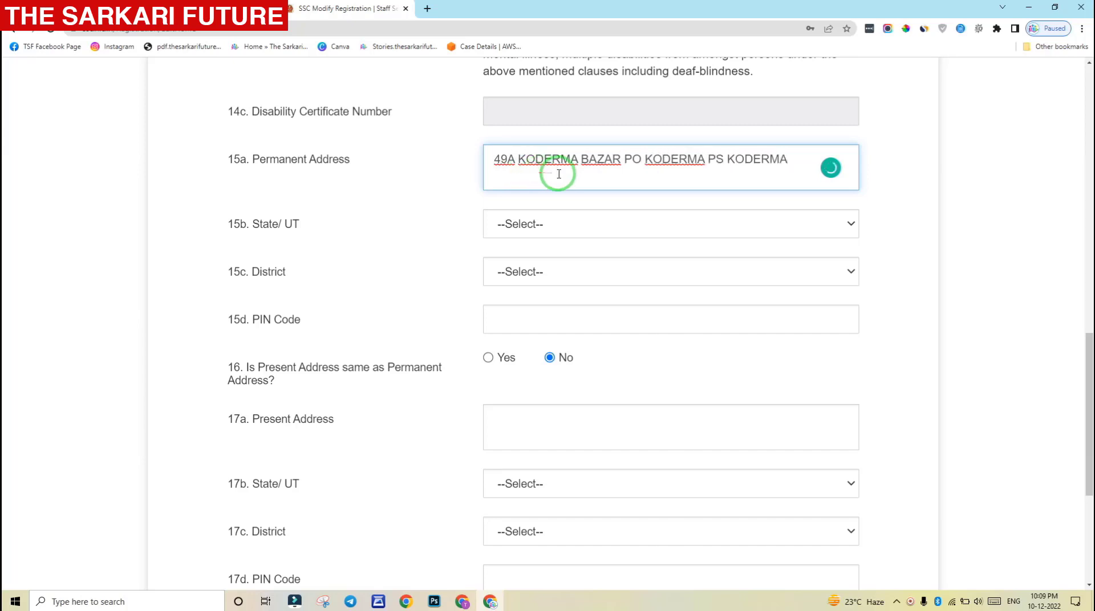
Set the permanent address state to Jharkhand and district to Koderma
left_click(574, 228)
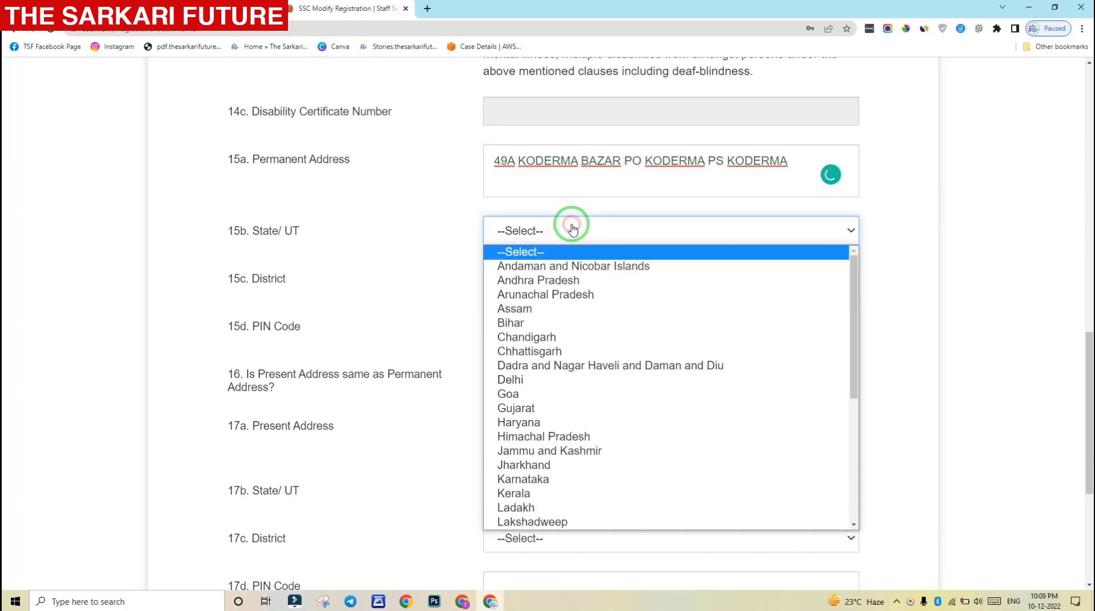
key("j")
key("Down")
key("Return")
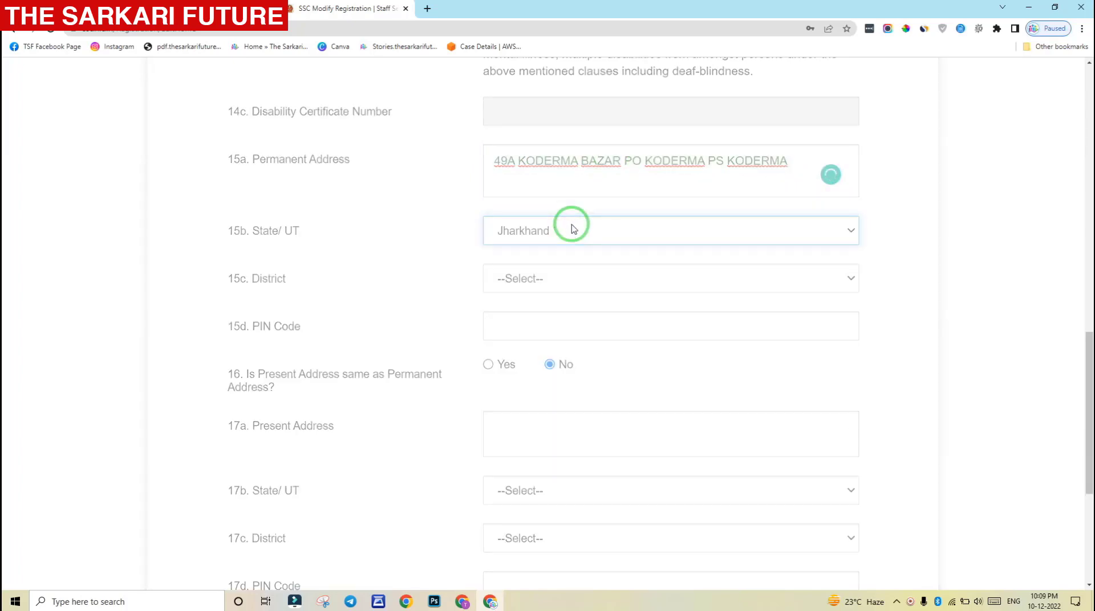
left_click(584, 285)
key("k")
key("o")
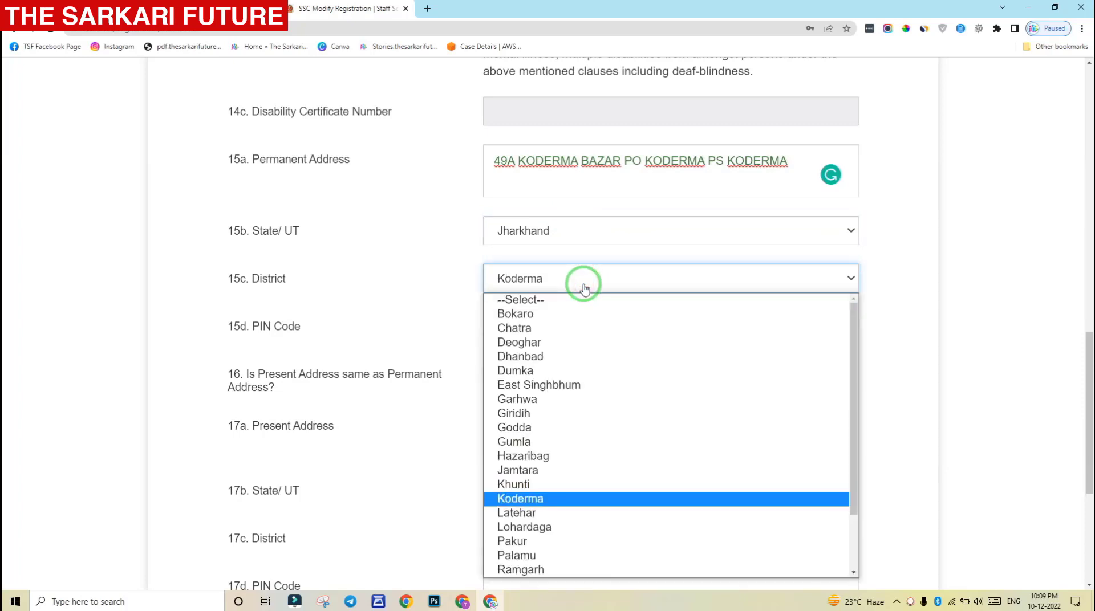
key("Return")
Enter the PIN code and mark the present address as same as permanent
left_click(546, 329)
type("825409")
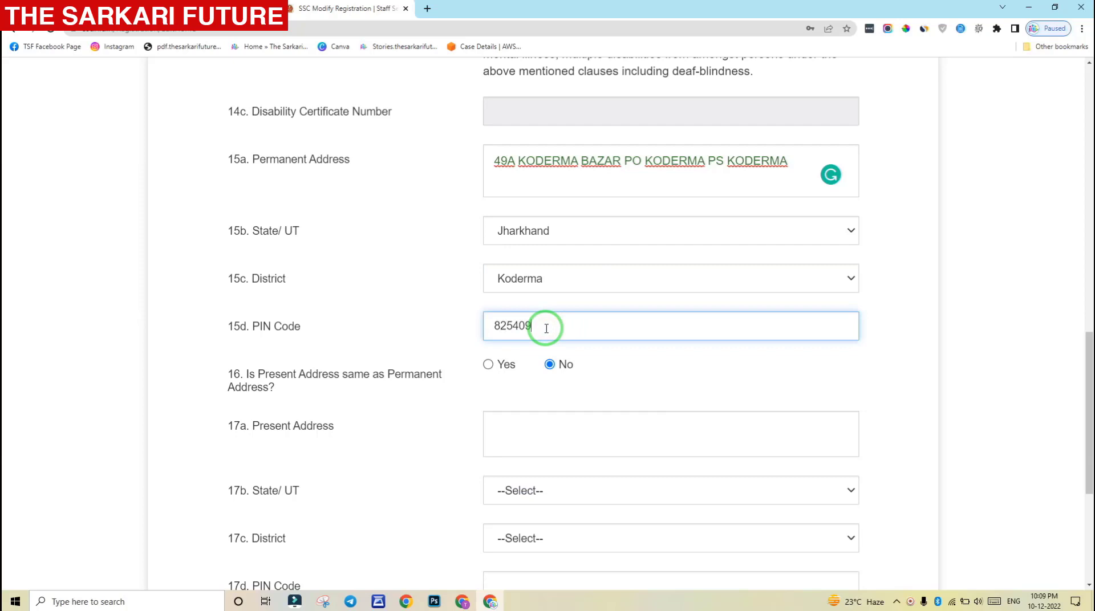
left_click(435, 308)
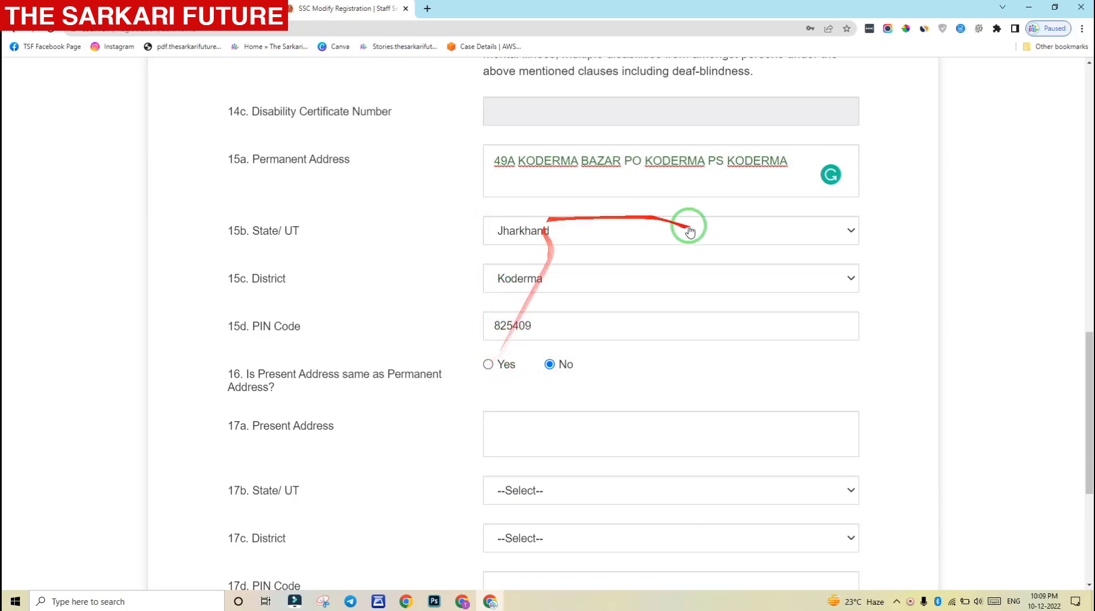
scroll(611, 384, "down", 2)
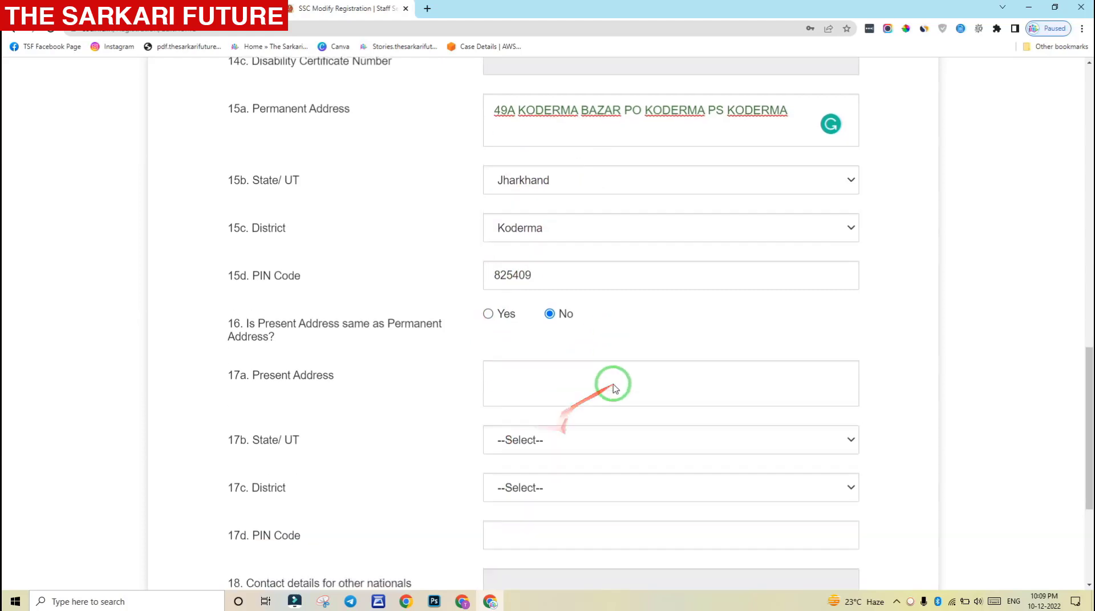
left_click(485, 253)
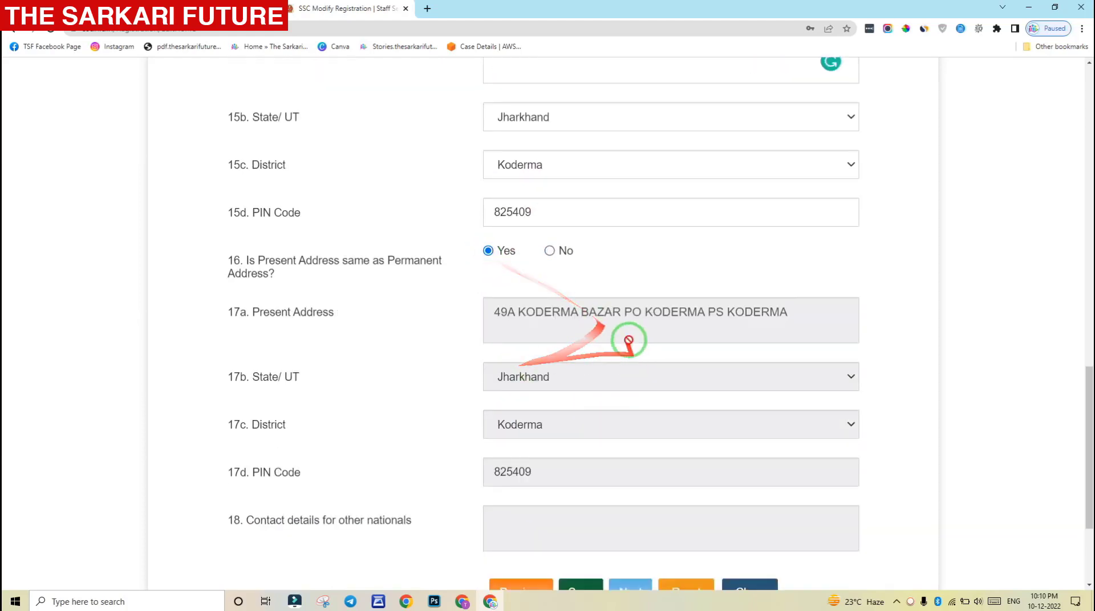
scroll(842, 371, "down", 1)
left_click_drag(1088, 417, 1083, 450)
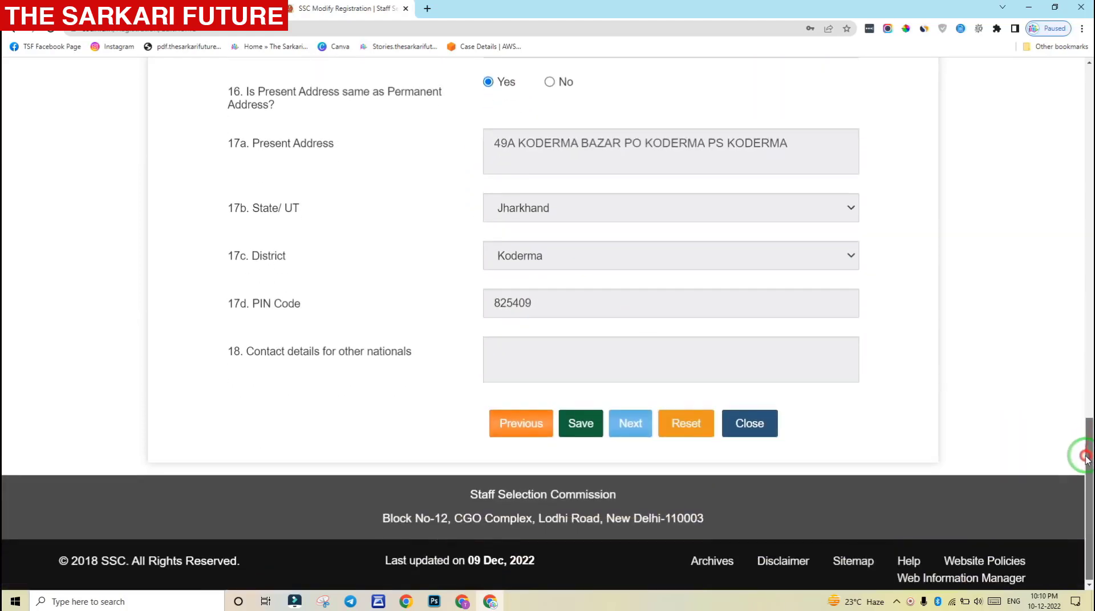
Save contact details, accept the declaration, and review then close the draft registration report PDF
left_click(581, 424)
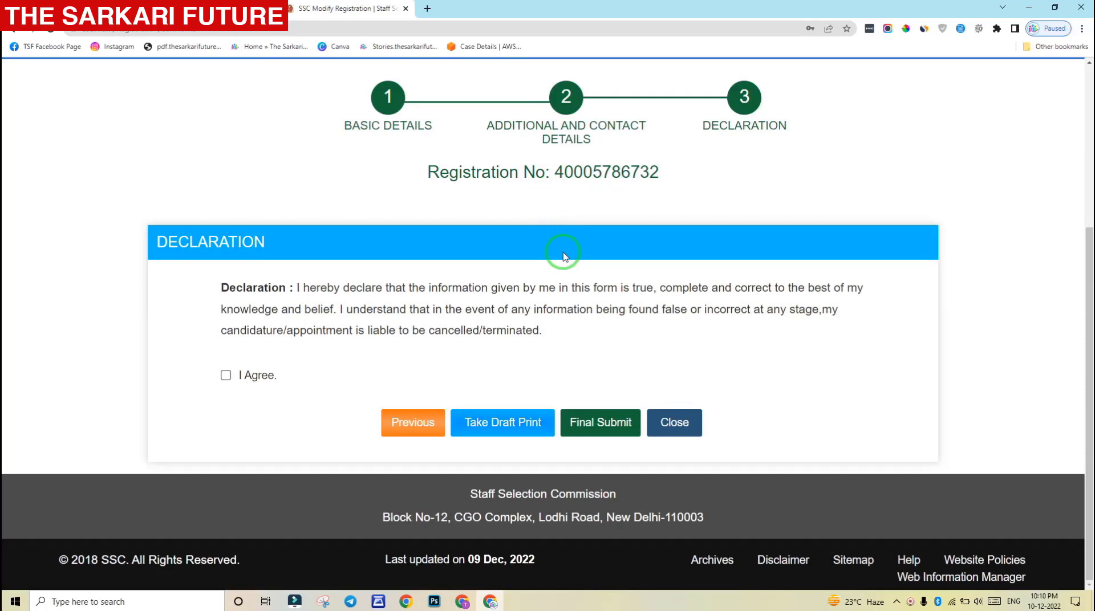
left_click(226, 375)
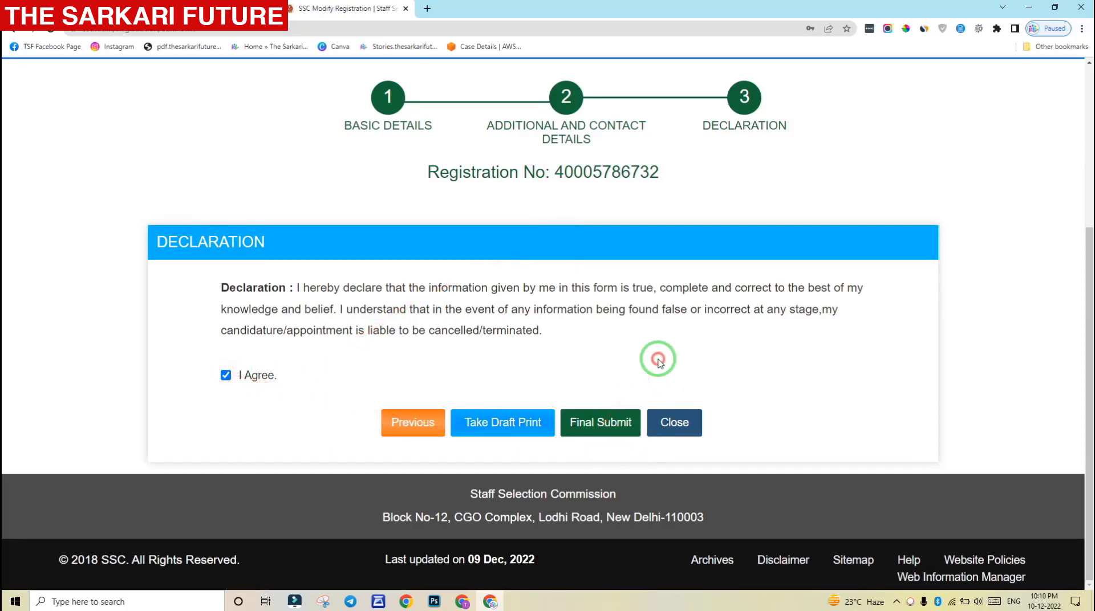
left_click(505, 427)
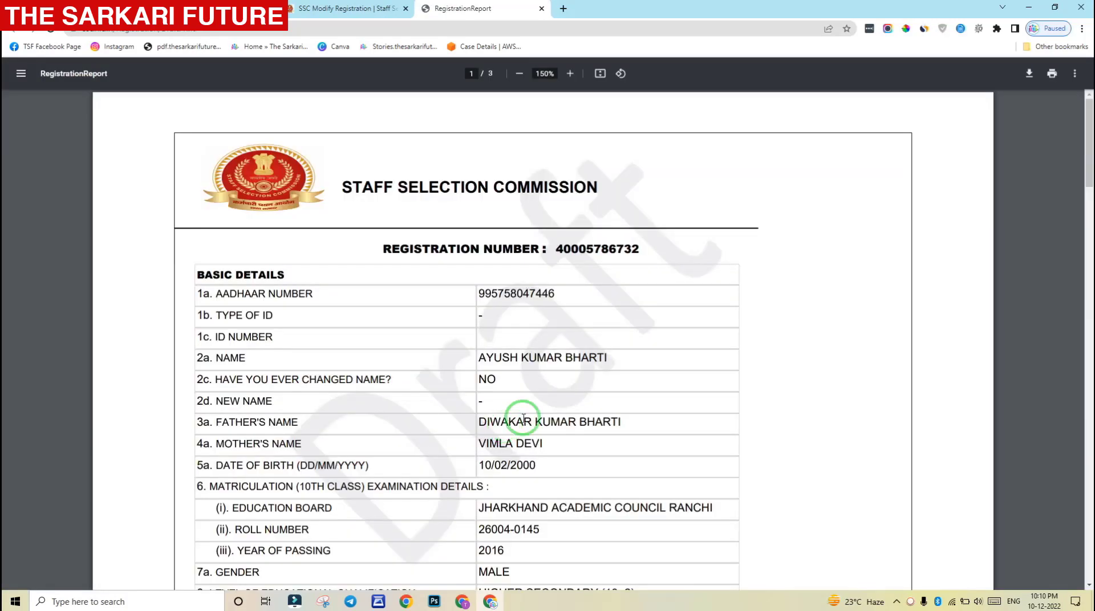
left_click(1089, 206)
left_click_drag(1090, 205, 1089, 137)
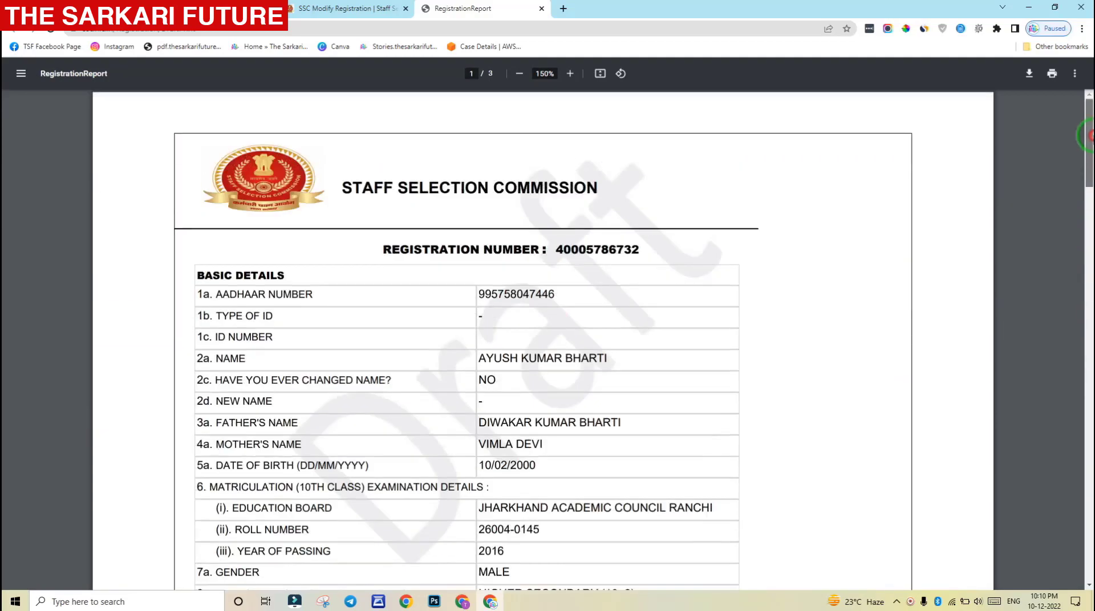
left_click(541, 8)
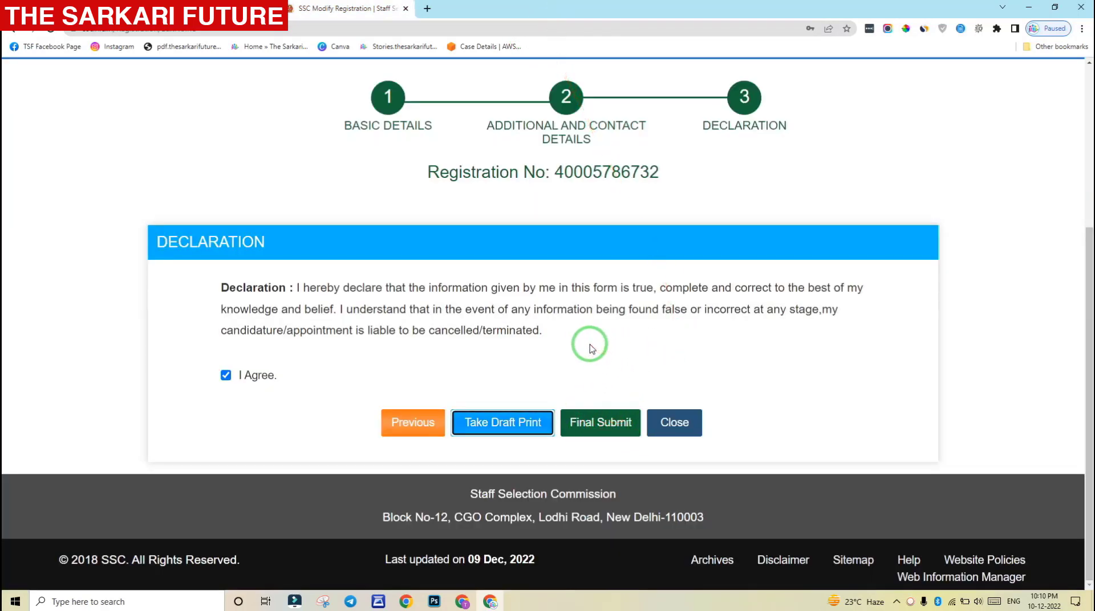
Final-submit the registration, entering the mobile OTP and the captcha text in the ENTER OTP dialog
left_click(602, 425)
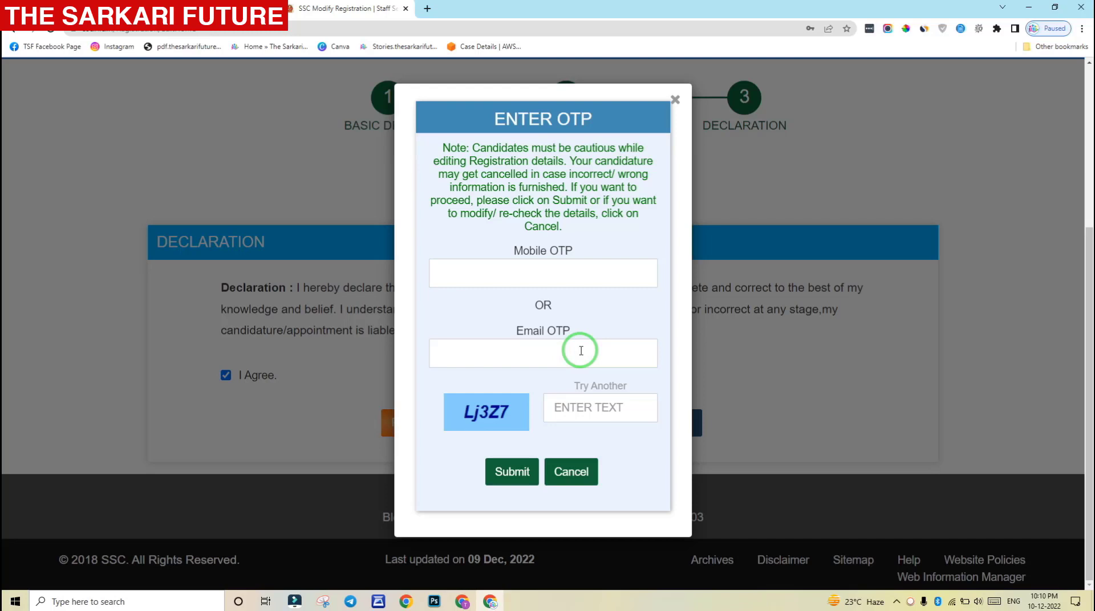
left_click(517, 270)
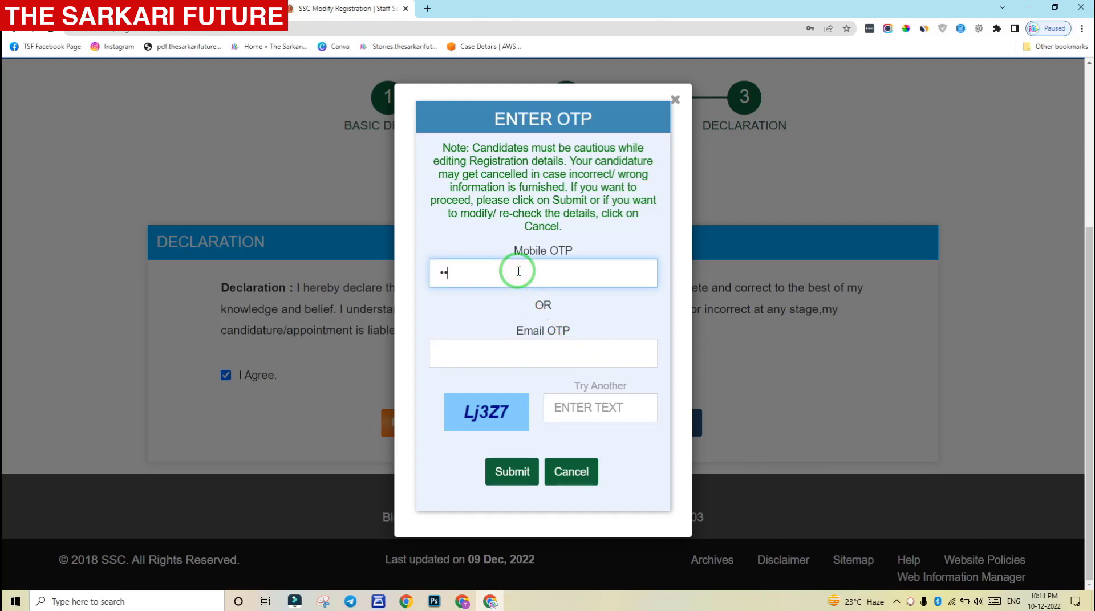
left_click(607, 408)
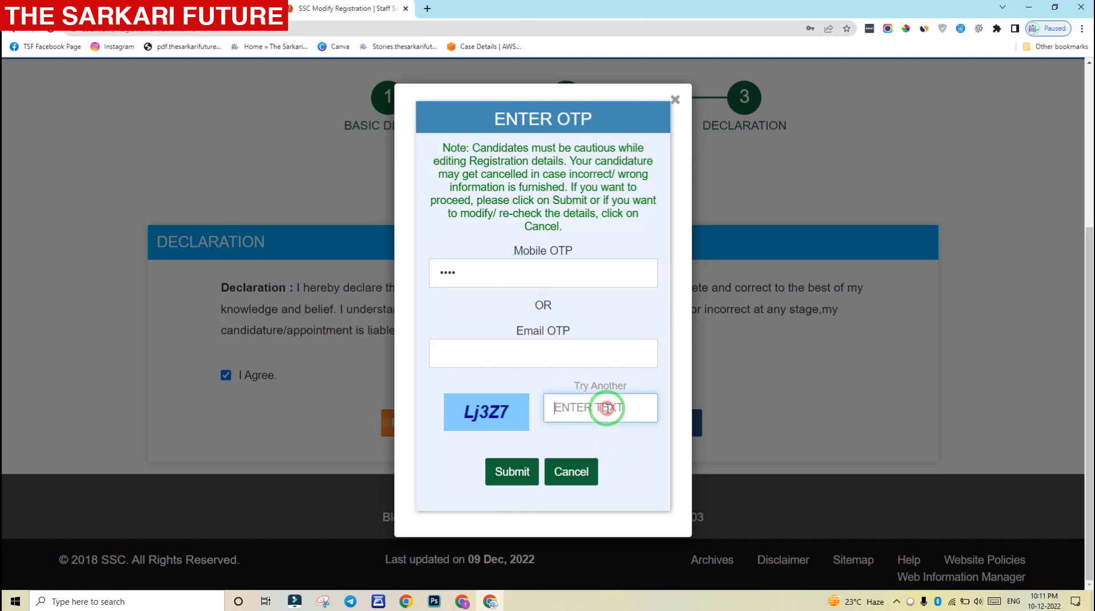
type("Lj3Z7")
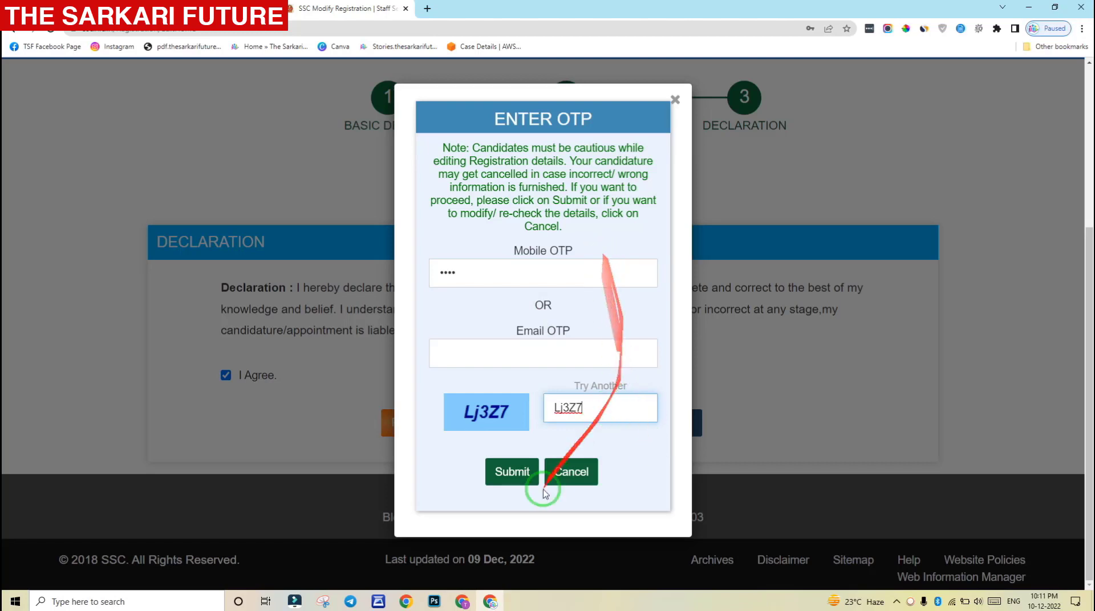
left_click(512, 478)
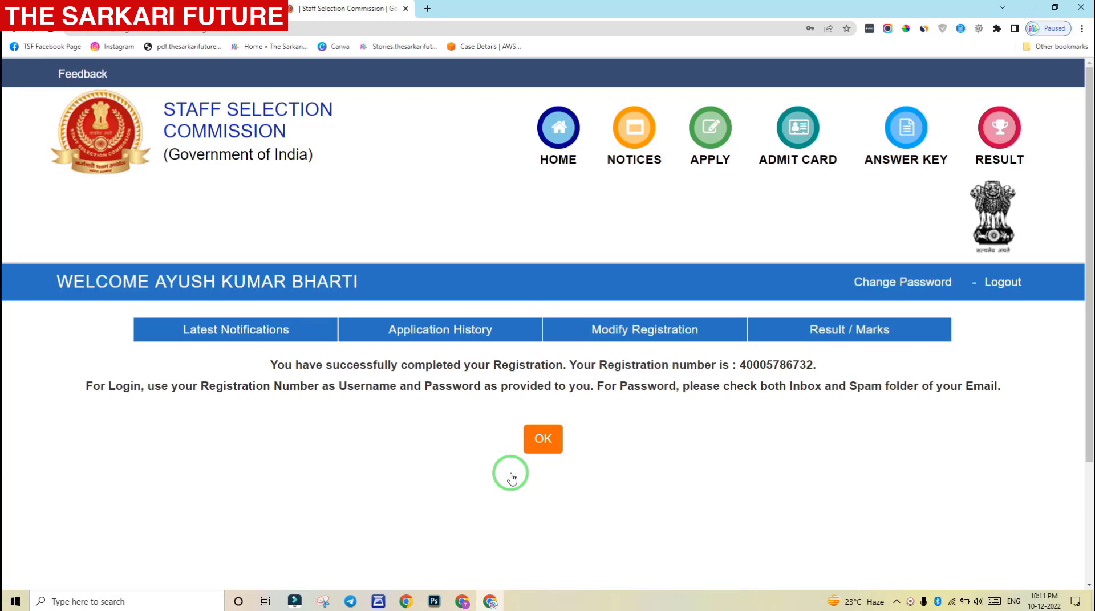
Browse the Latest Notifications notices, then log out of the candidate dashboard
scroll(508, 448, "down", 1)
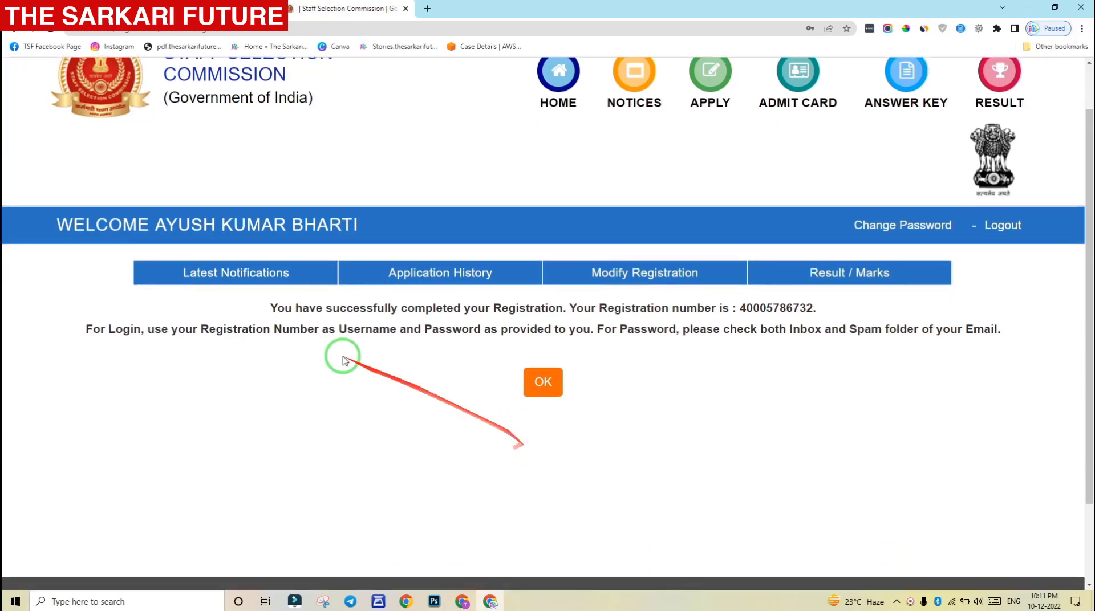
left_click(232, 272)
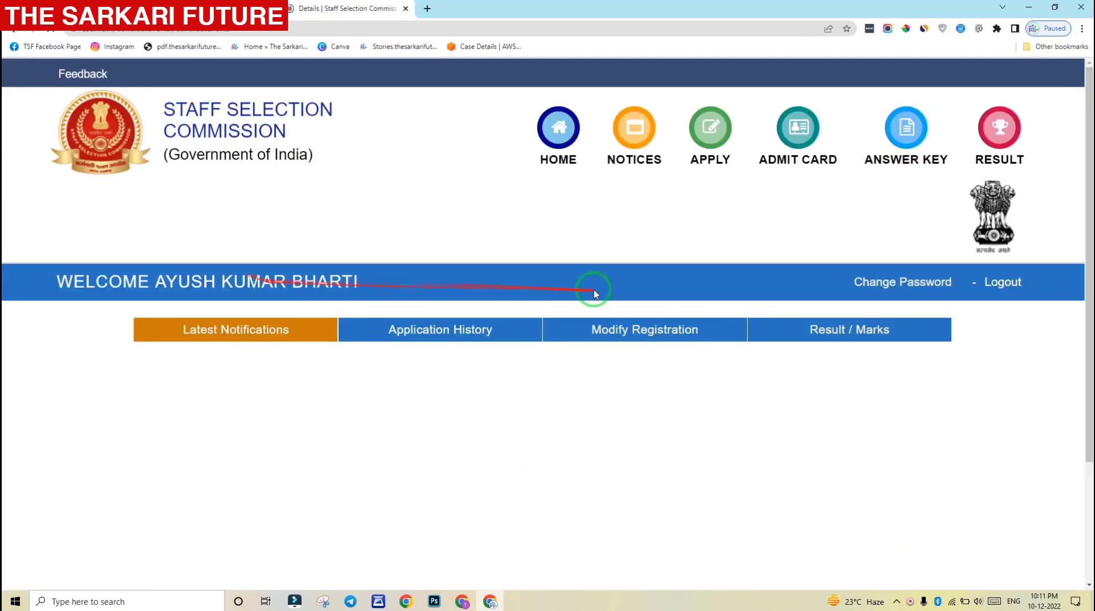
mouse_move(1089, 98)
left_mouse_down()
mouse_move(1089, 178)
mouse_move(1089, 106)
left_mouse_up()
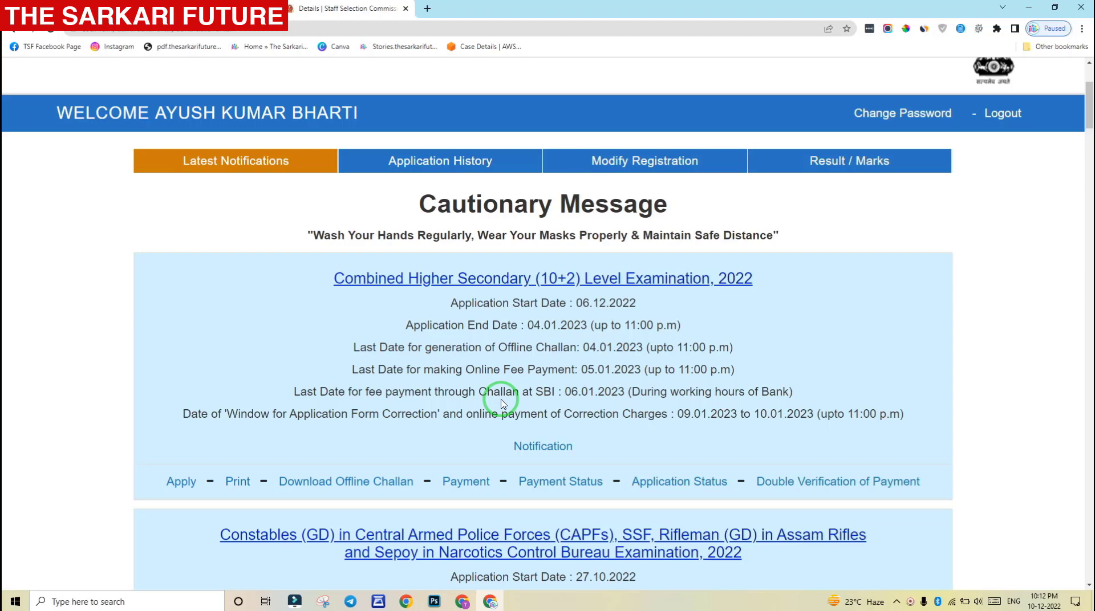
scroll(501, 402, "up", 1)
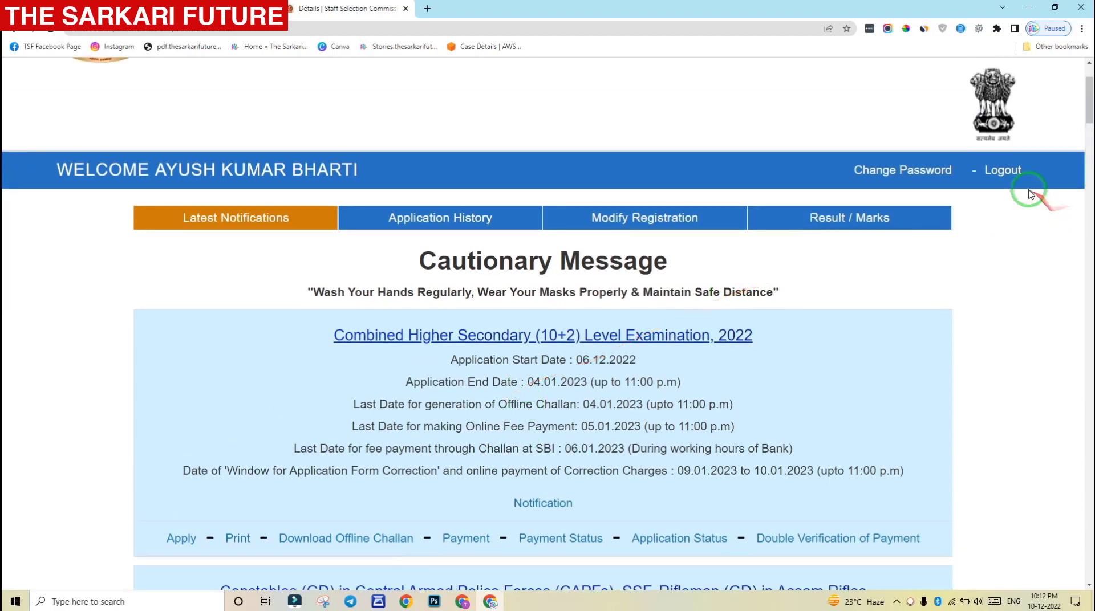
left_click(1002, 171)
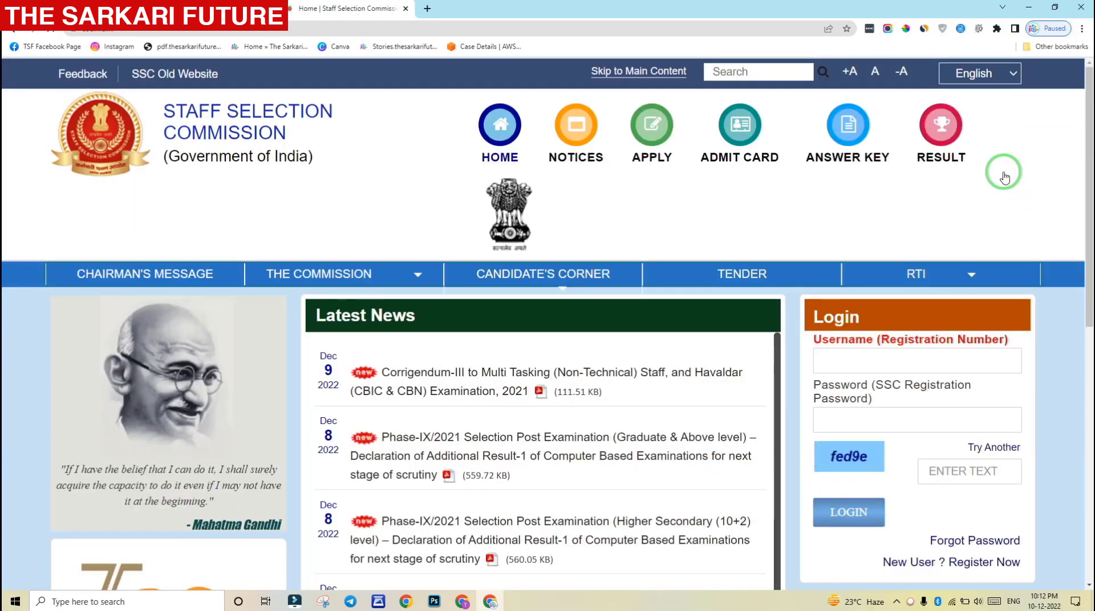
left_click(863, 280)
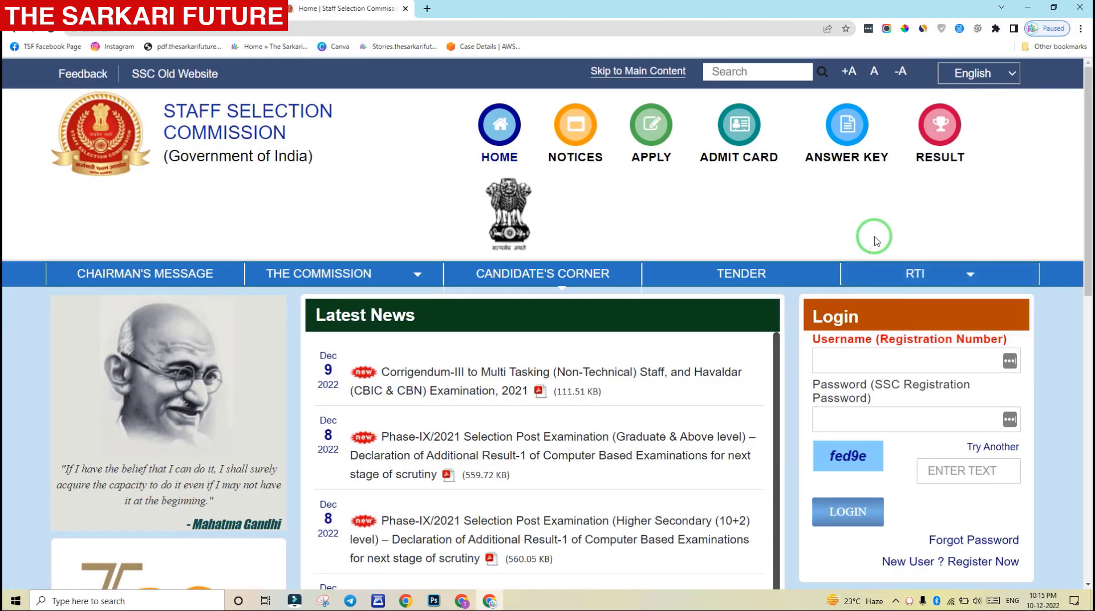
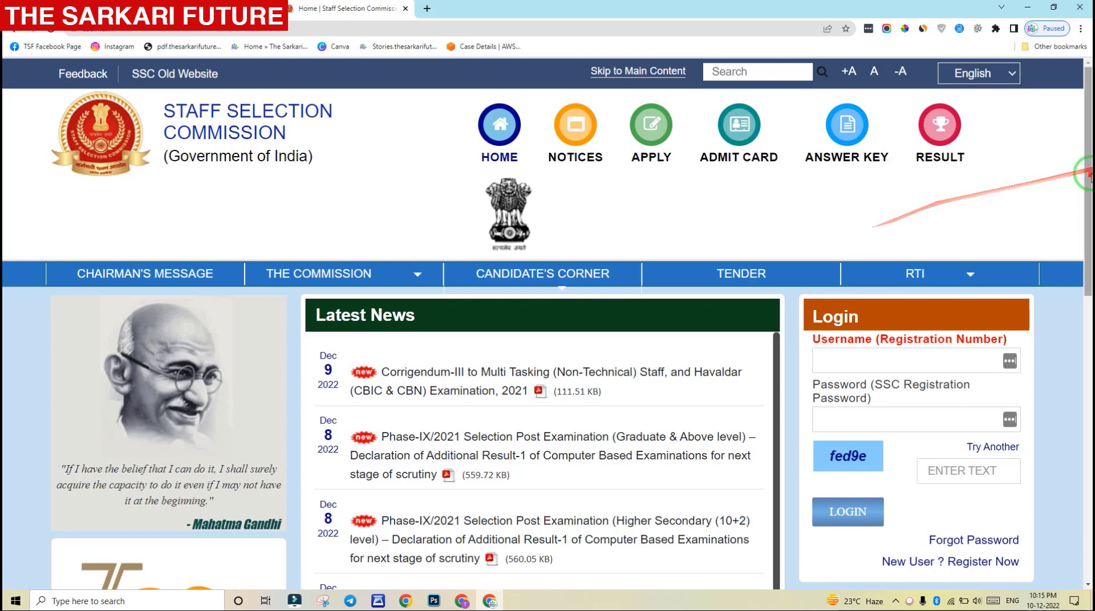
Log in with the pasted registration number, the account password and the on-screen captcha text
left_click_drag(1088, 164, 1088, 203)
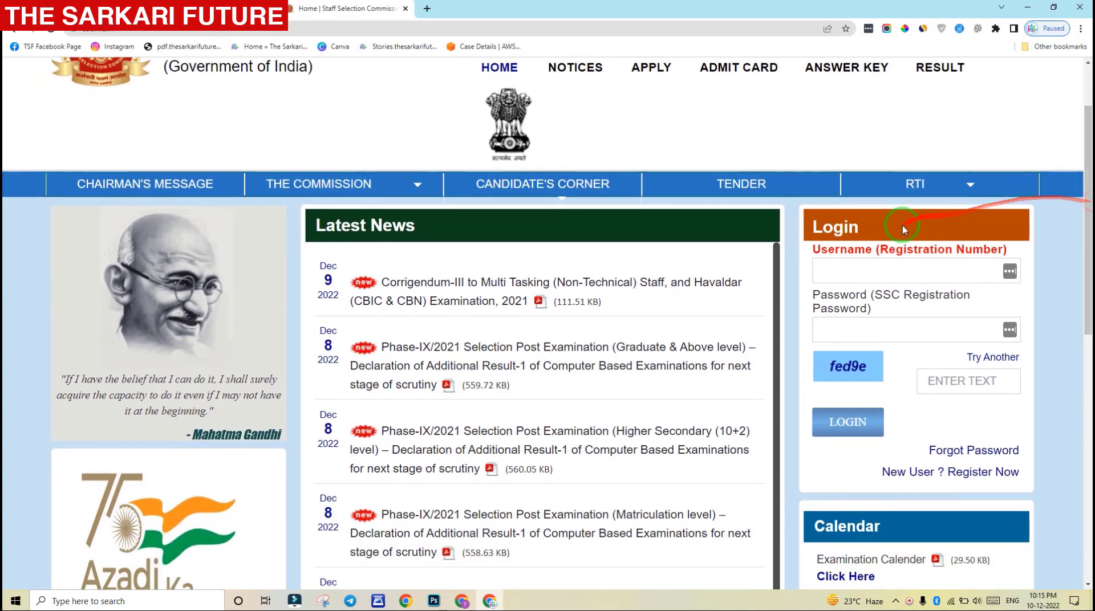
left_click(857, 266)
key("ctrl+v")
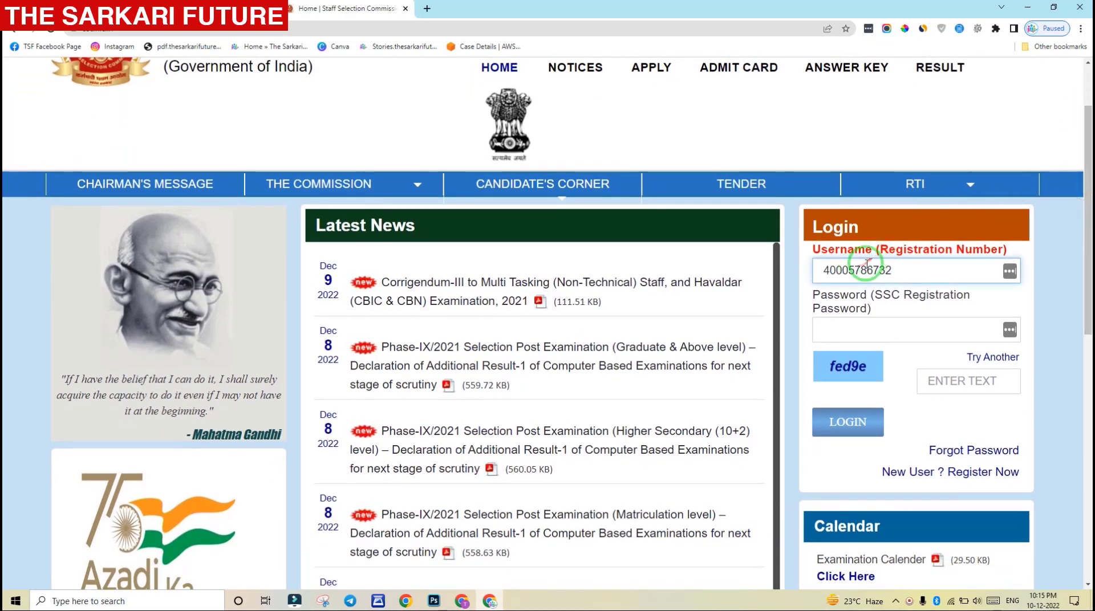
left_click(871, 333)
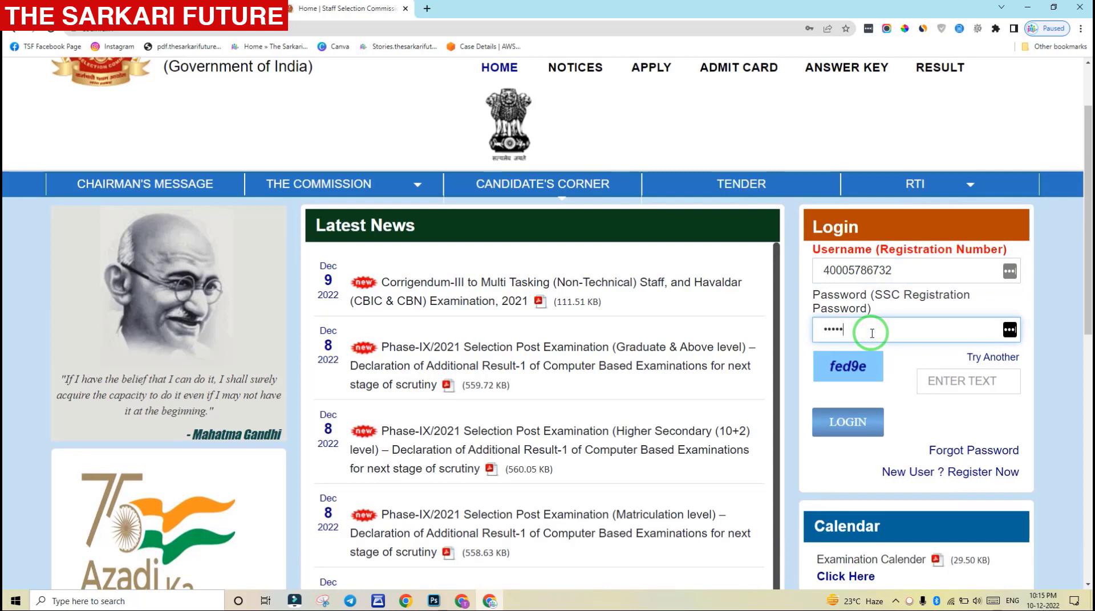
type("*****")
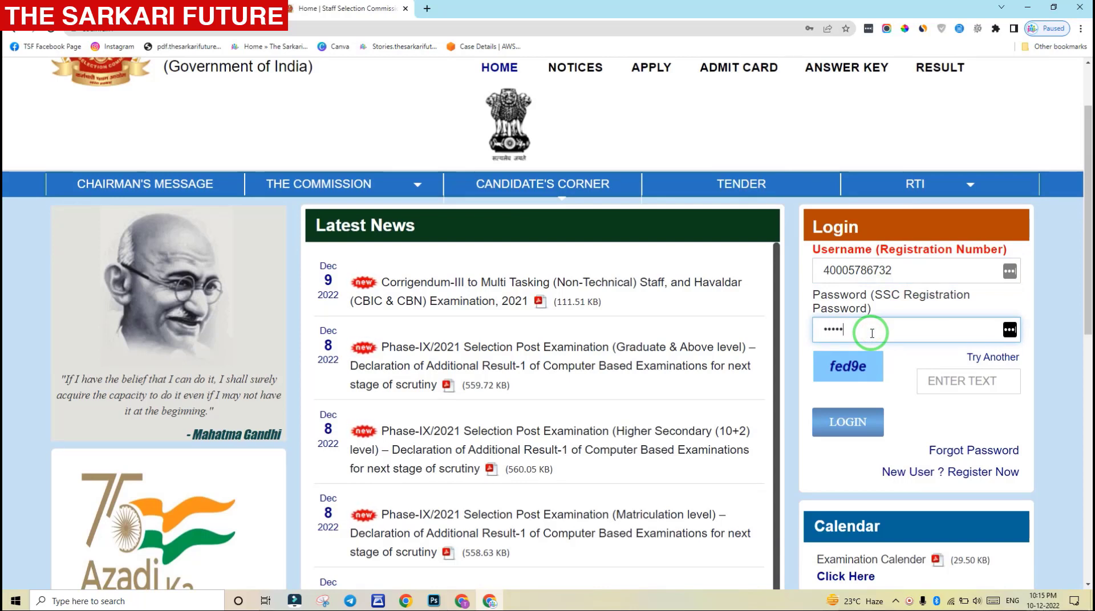
type("****")
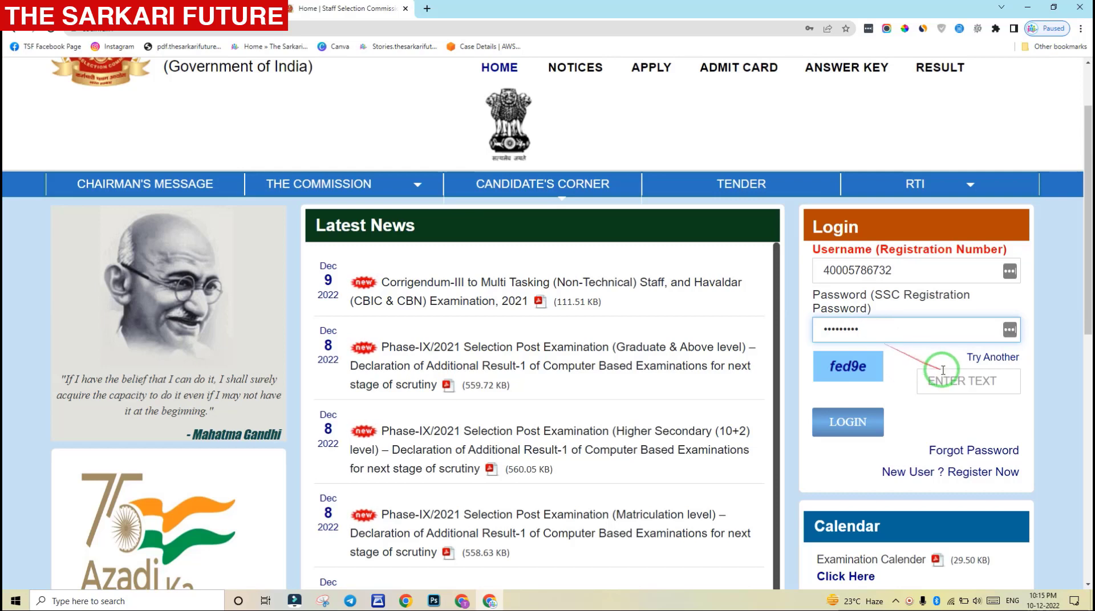
left_click(959, 384)
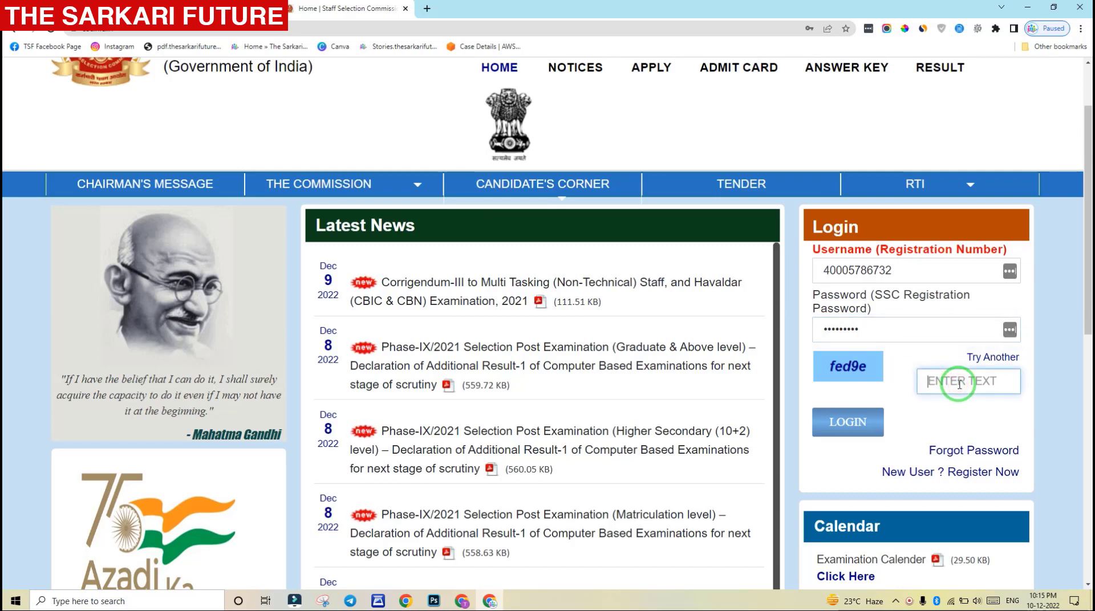
type("f")
key("BackSpace")
type("fed9e")
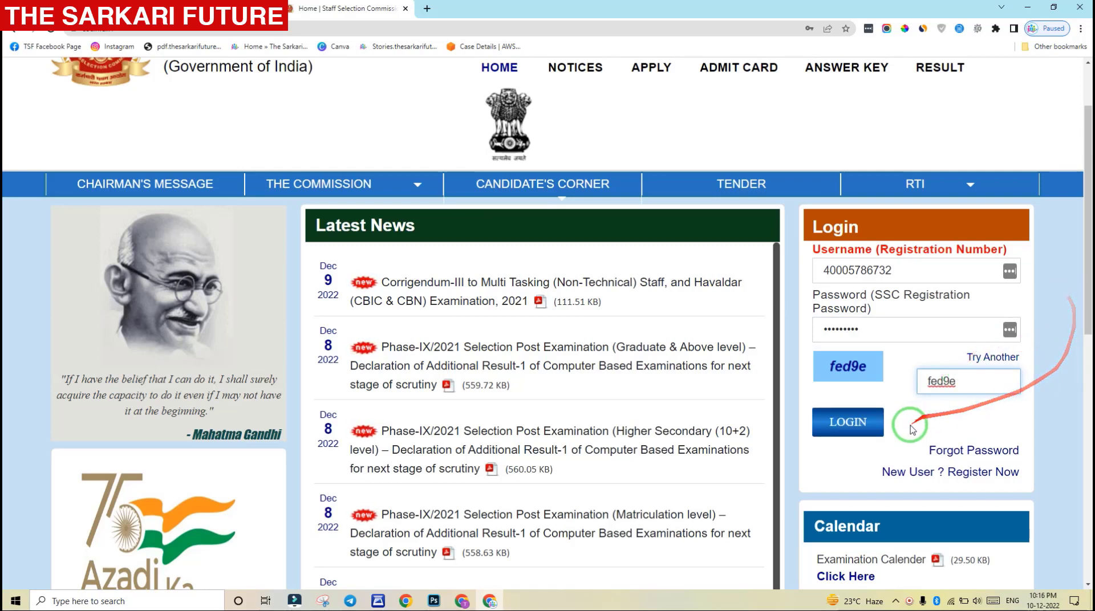
left_click(849, 425)
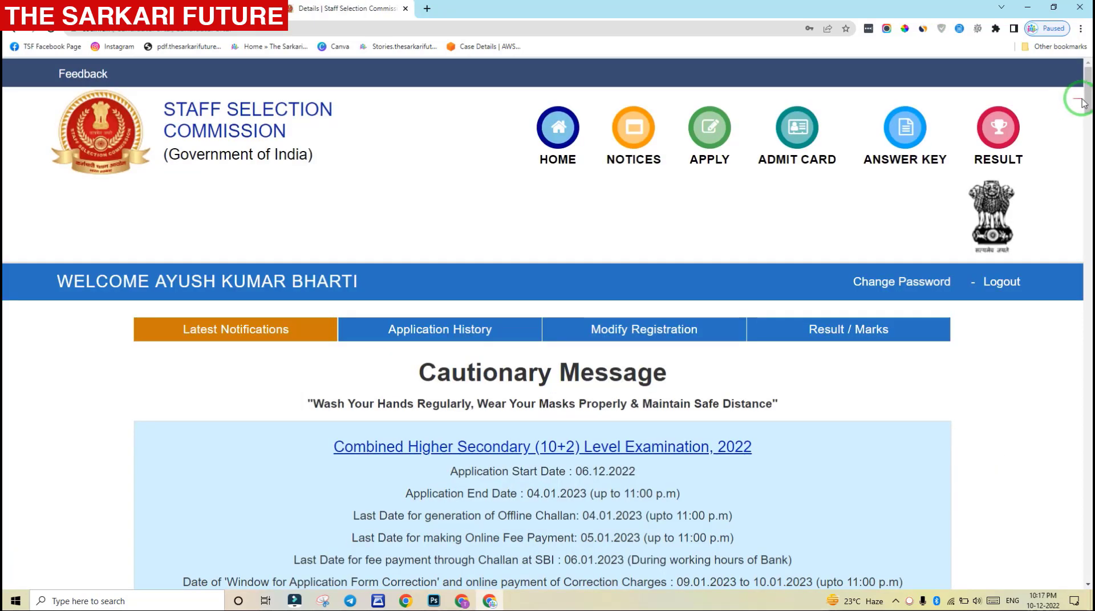
Check the Application History, then return to Latest Notifications
mouse_move(1088, 94)
left_mouse_down()
mouse_move(1089, 122)
mouse_move(1089, 103)
left_mouse_up()
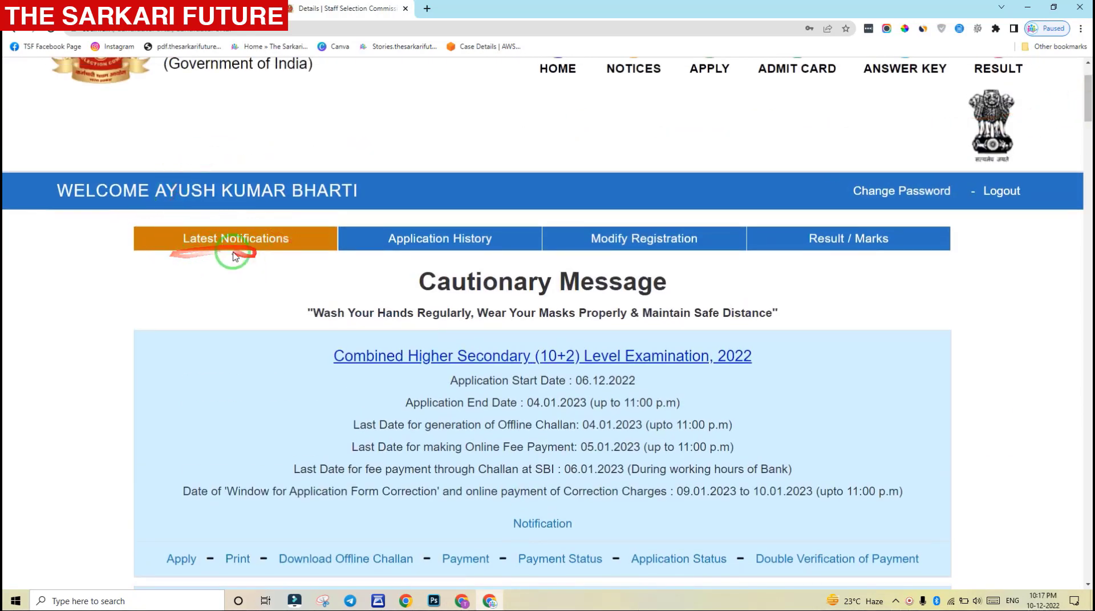
left_click(422, 239)
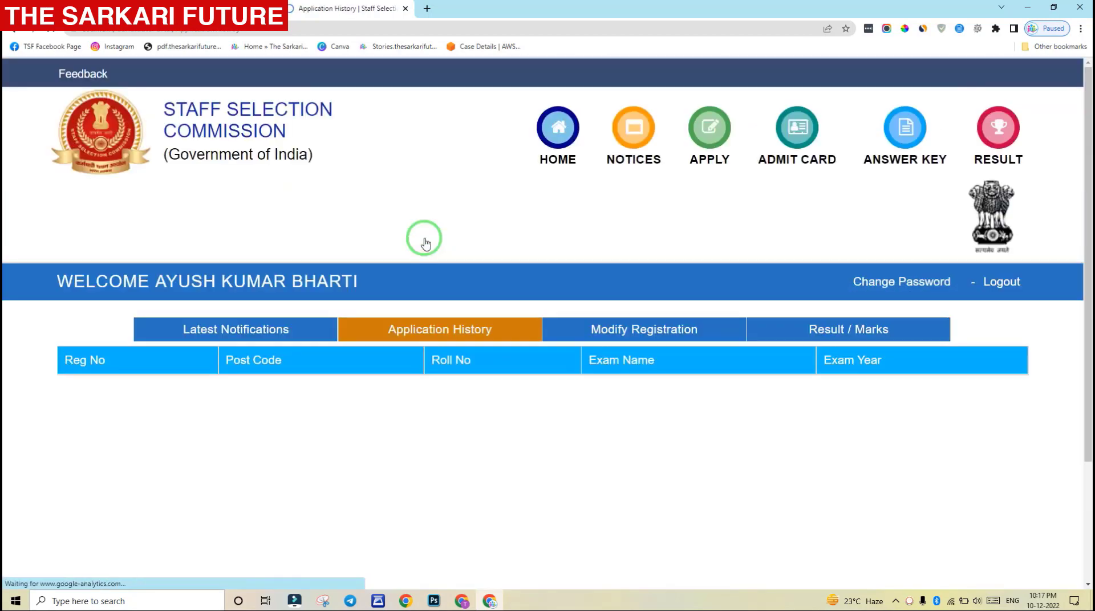
left_click(171, 332)
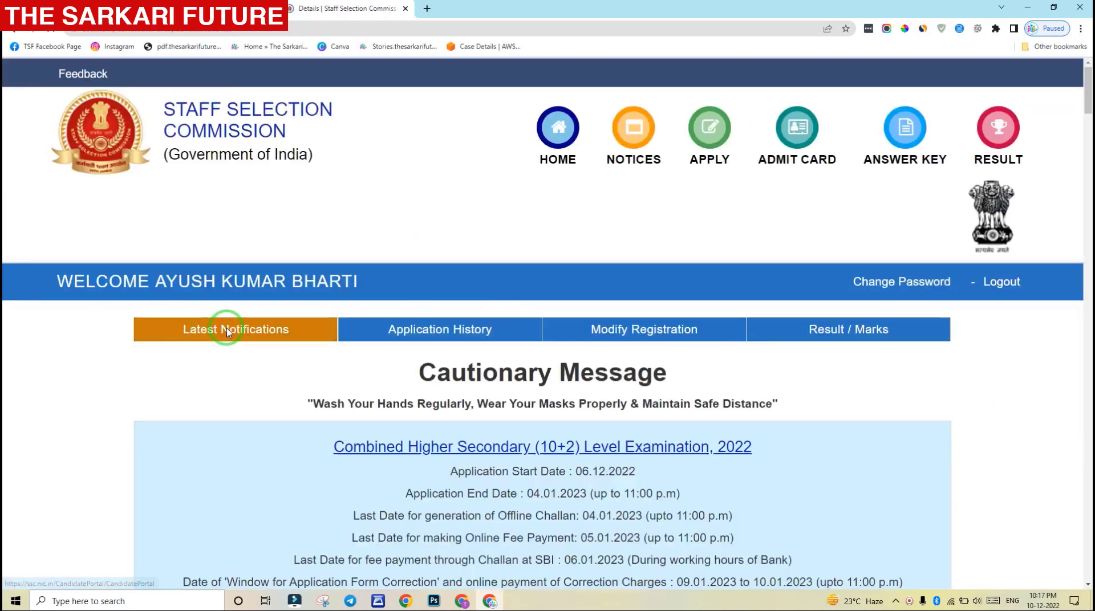
Review the CHSL 2022 application dates (06.12.2022 to 04.01.2023) and open its Apply form
scroll(246, 337, "down", 2)
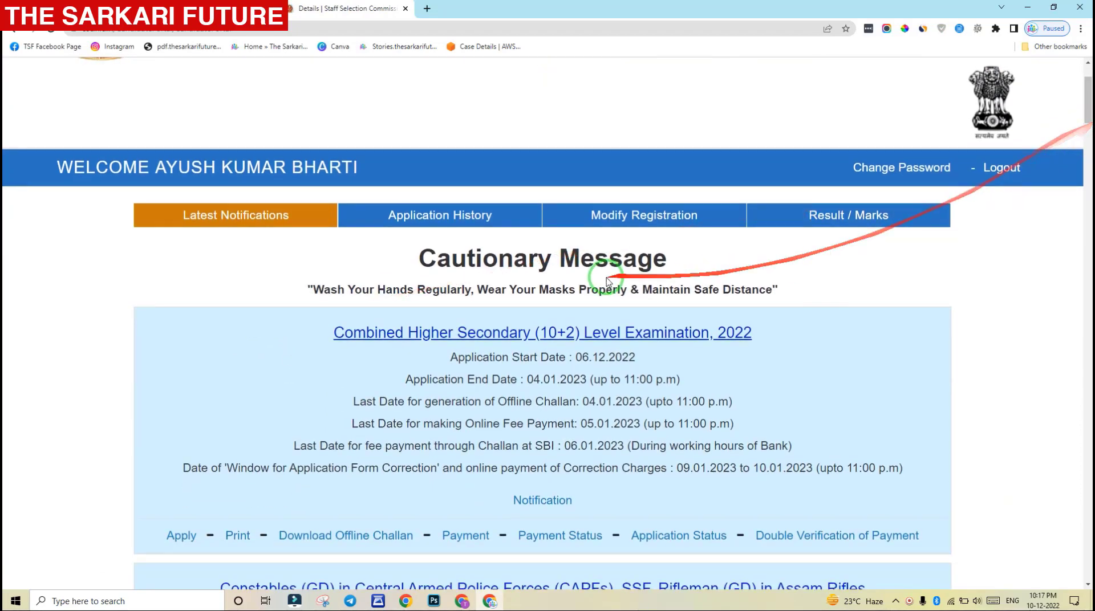
scroll(611, 276, "down", 2)
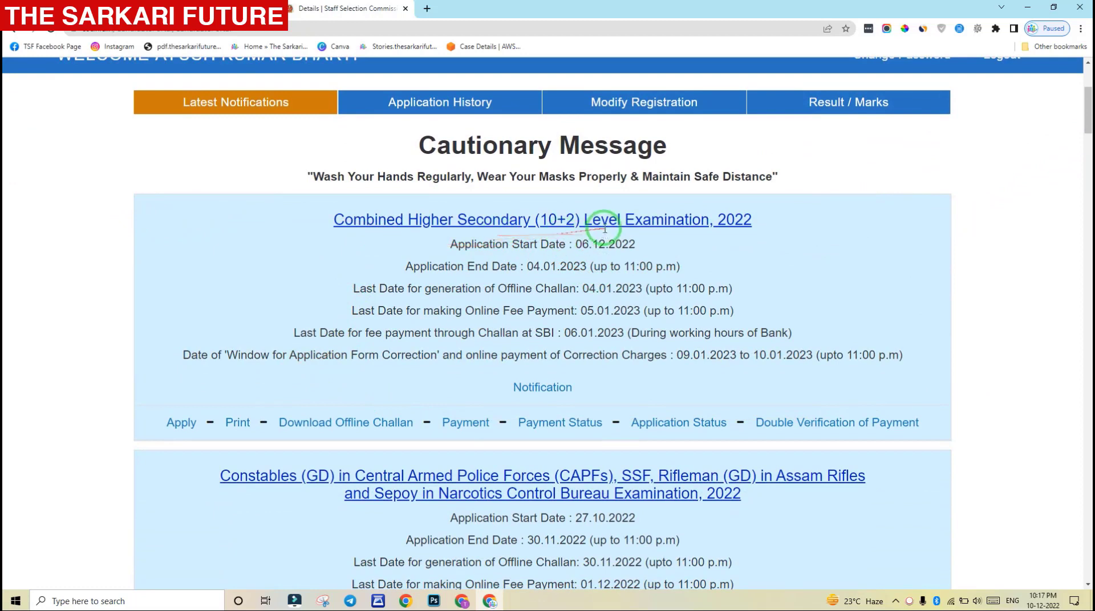
left_click_drag(458, 244, 632, 244)
left_click_drag(464, 266, 562, 266)
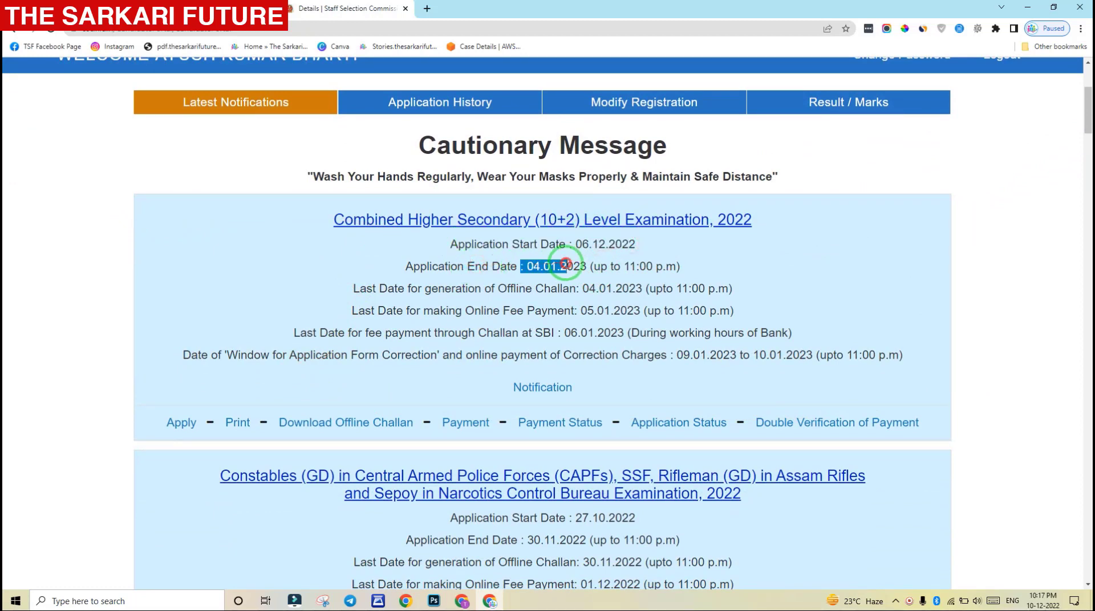
left_click(587, 252)
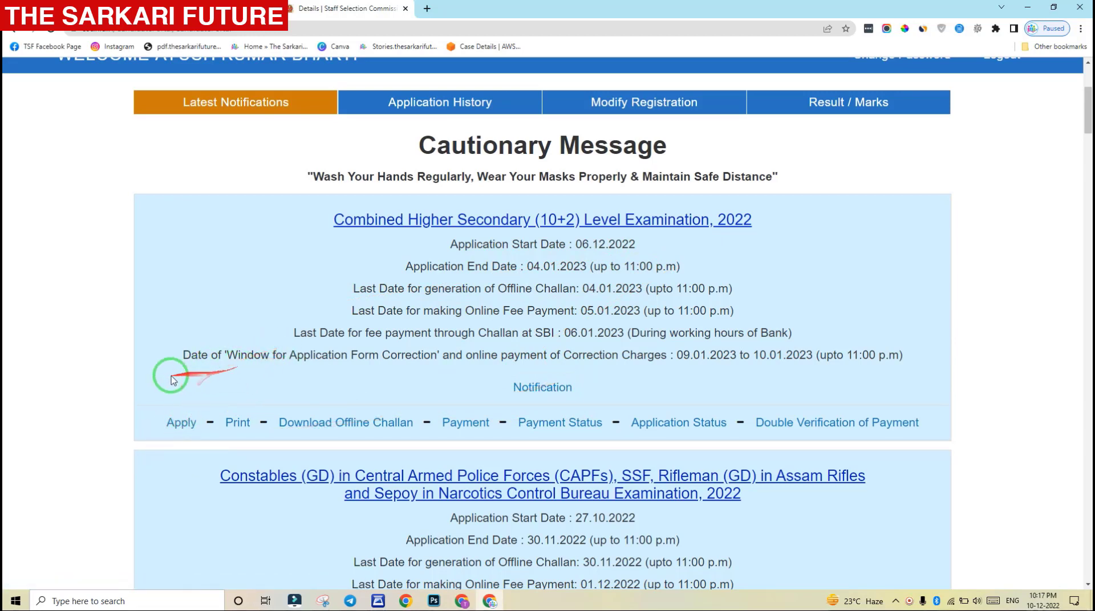
left_click(193, 432)
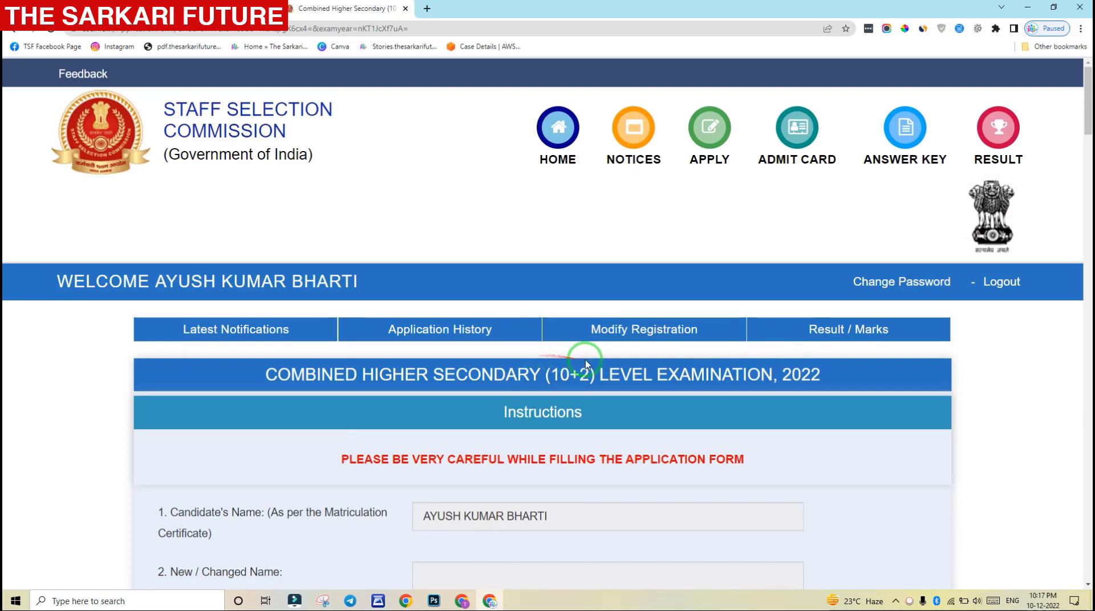
scroll(607, 359, "down", 4)
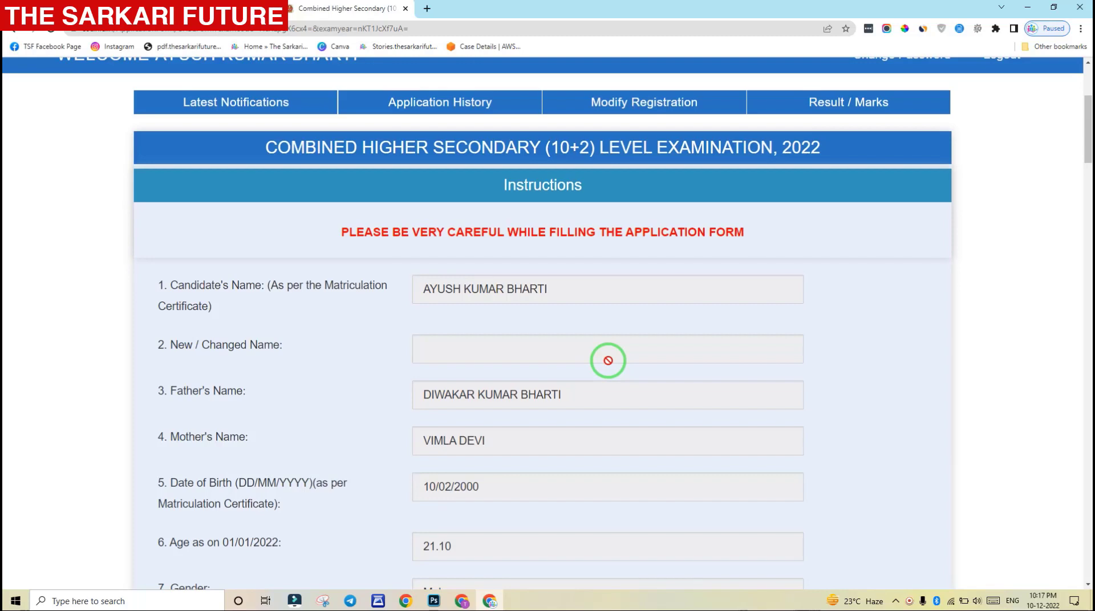
scroll(607, 360, "down", 2)
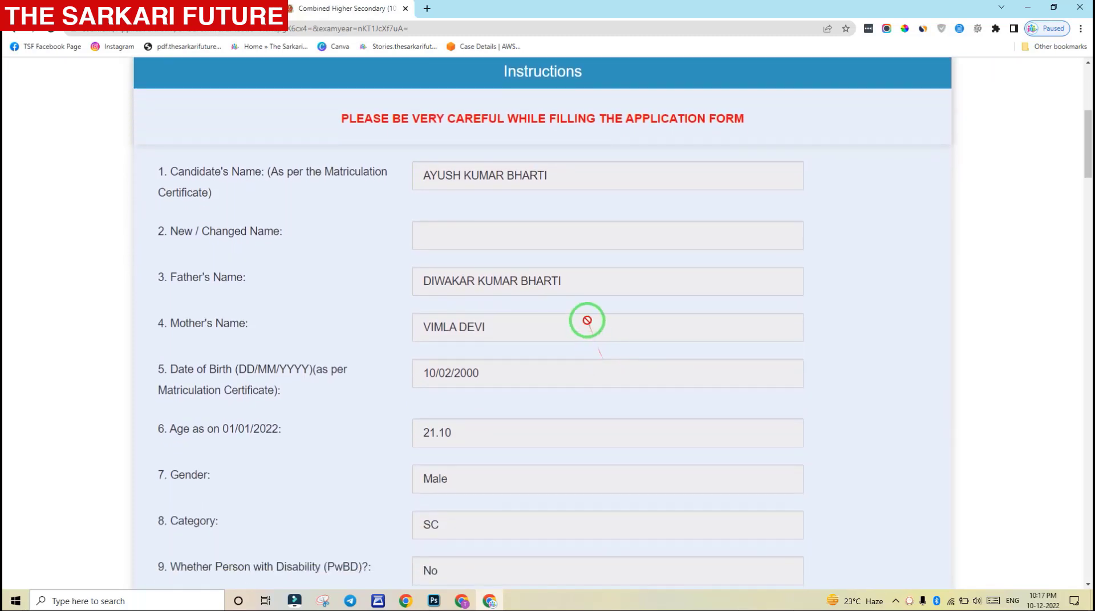
scroll(588, 320, "down", 1)
scroll(594, 328, "up", 5)
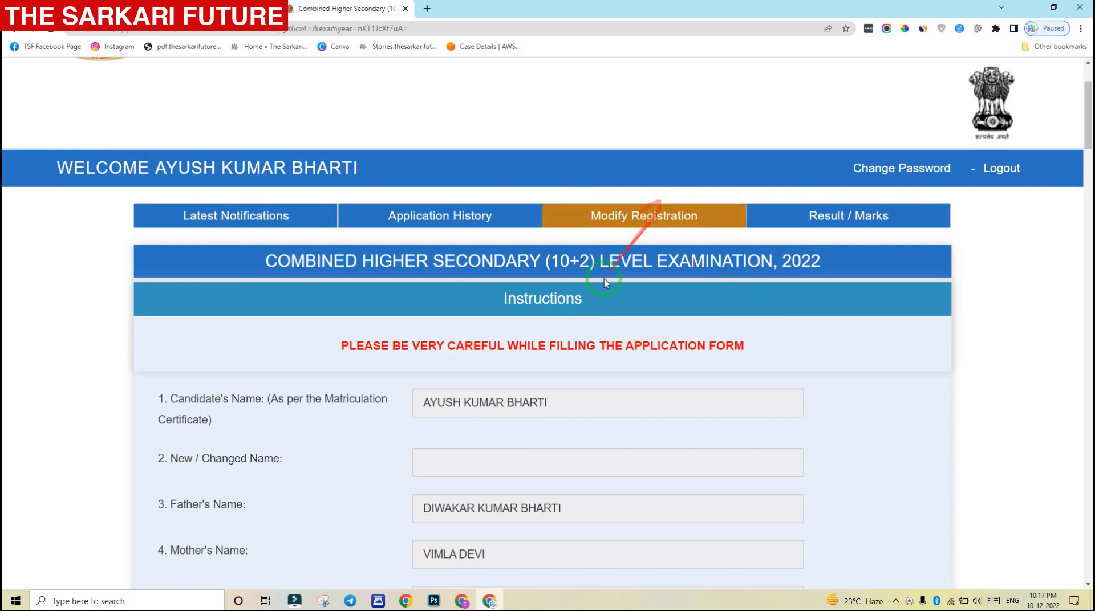
scroll(579, 342, "down", 1)
scroll(577, 343, "down", 1)
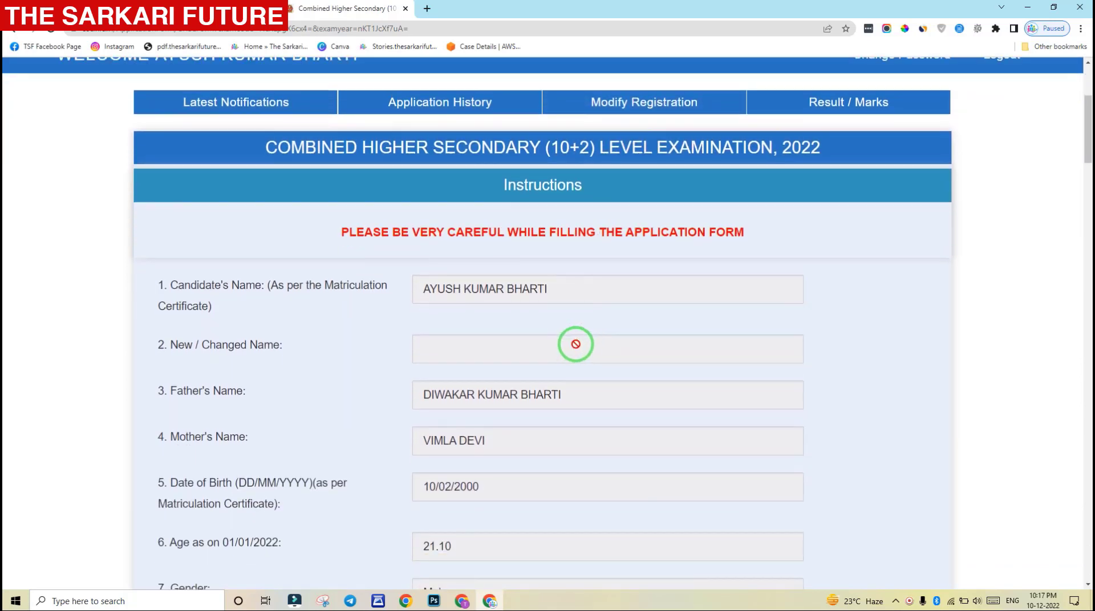
scroll(576, 344, "down", 1)
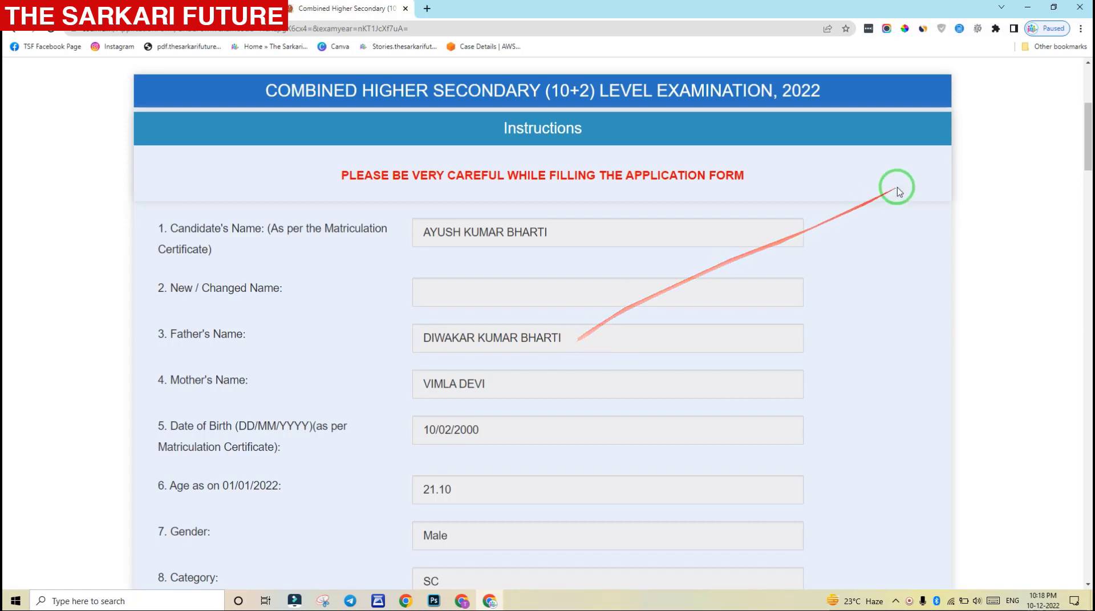
scroll(1089, 134, "down", 4)
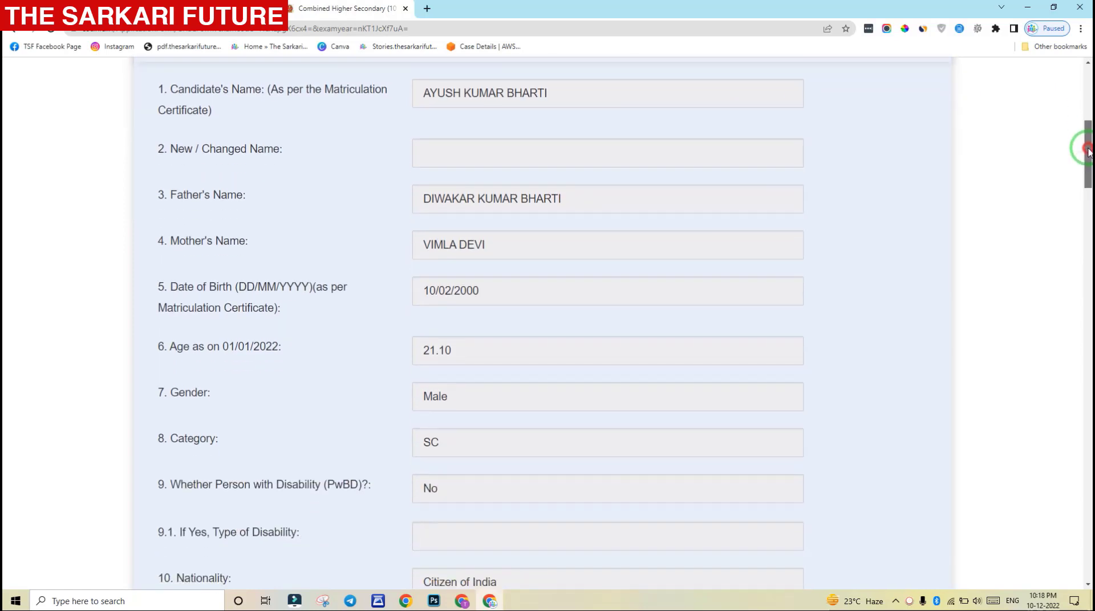
scroll(542, 214, "down", 4)
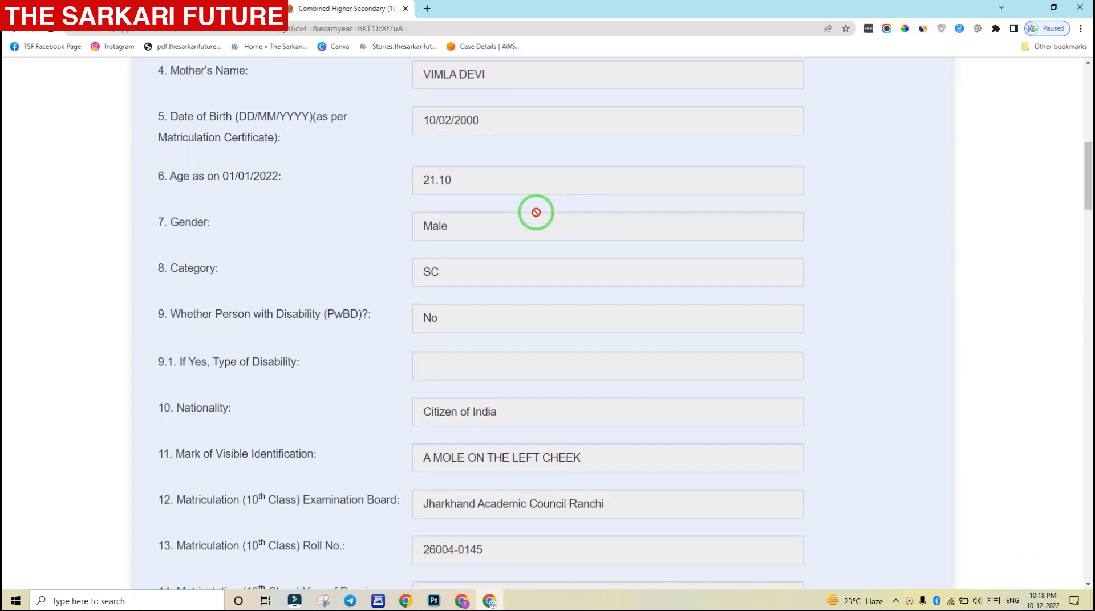
scroll(536, 217, "down", 4)
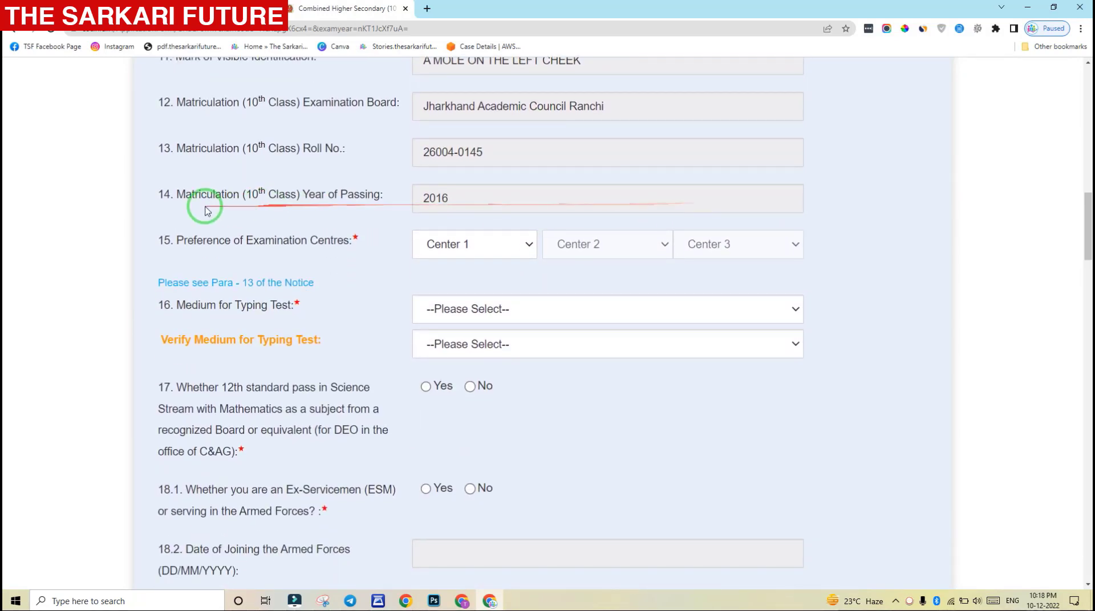
Highlight the year of passing entry and the examination centre preference question
left_click_drag(156, 194, 430, 199)
left_click(393, 207)
left_click_drag(172, 242, 342, 258)
left_click(343, 258)
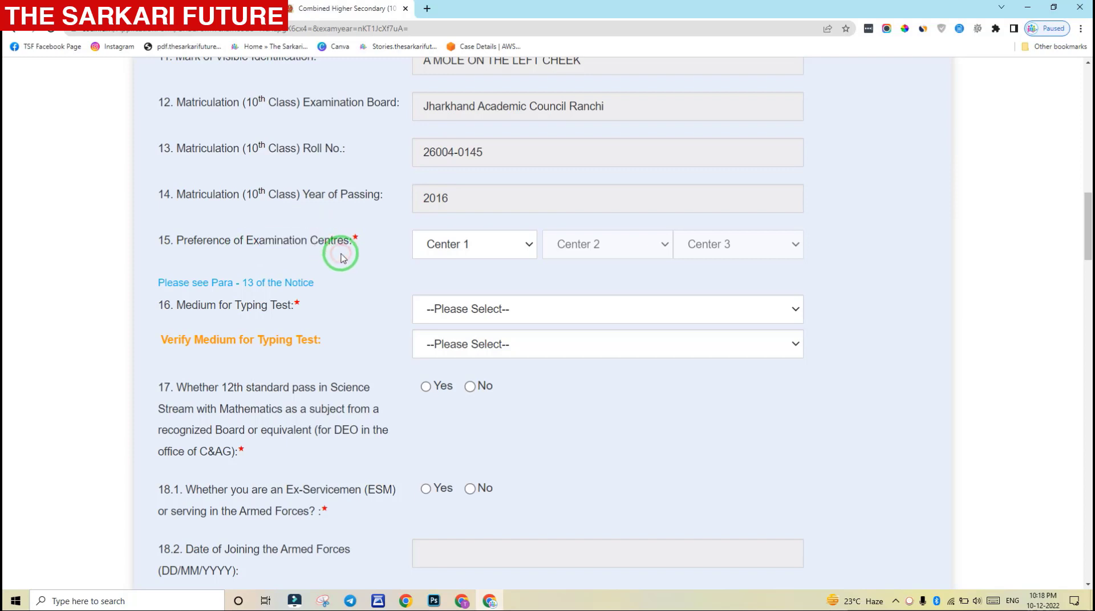
Choose ER-Ranchi(4205) as the first-preference exam centre
left_click(454, 245)
left_click(494, 234)
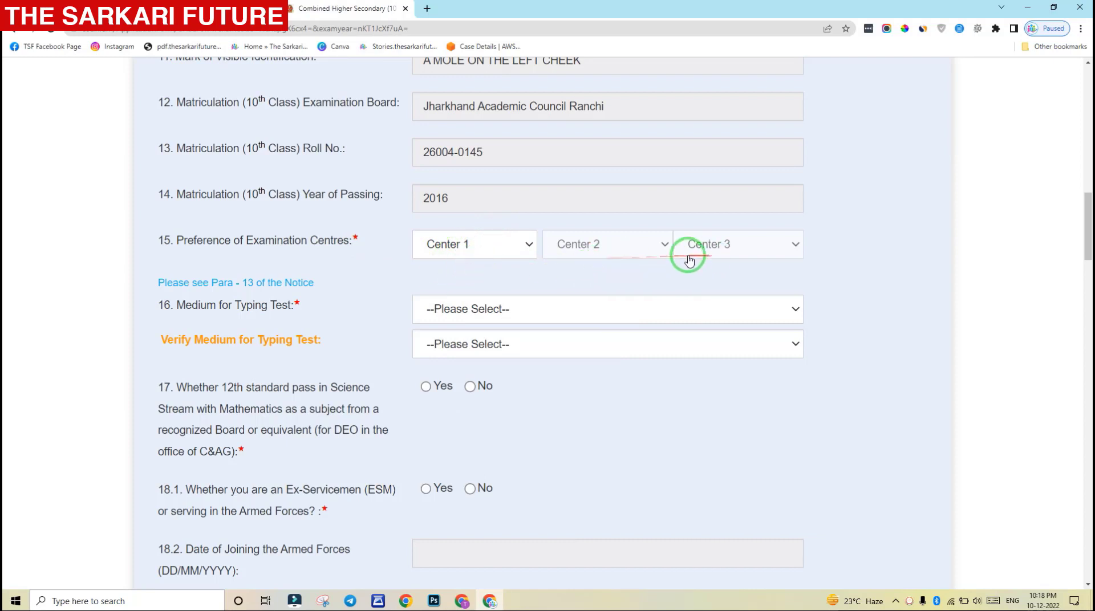
left_click(488, 256)
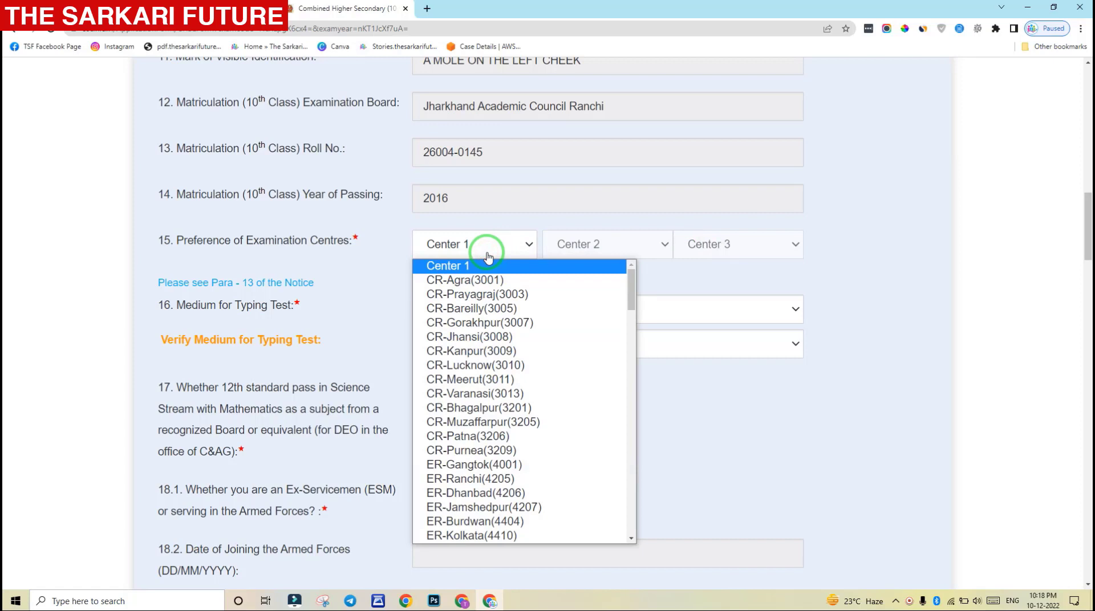
left_click(468, 335)
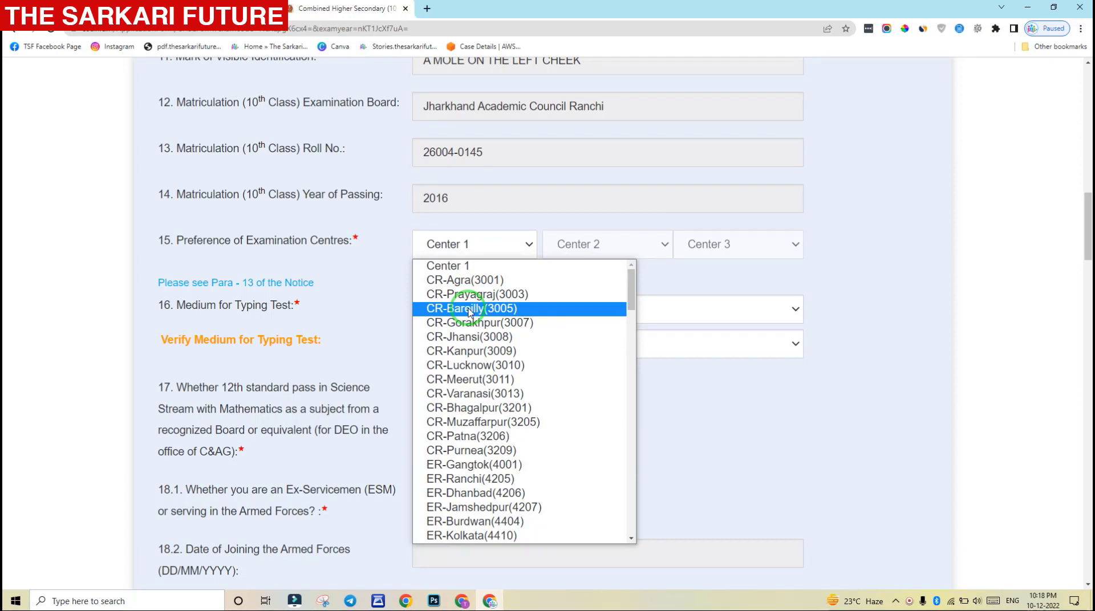
scroll(471, 314, "down", 3)
scroll(473, 314, "up", 3)
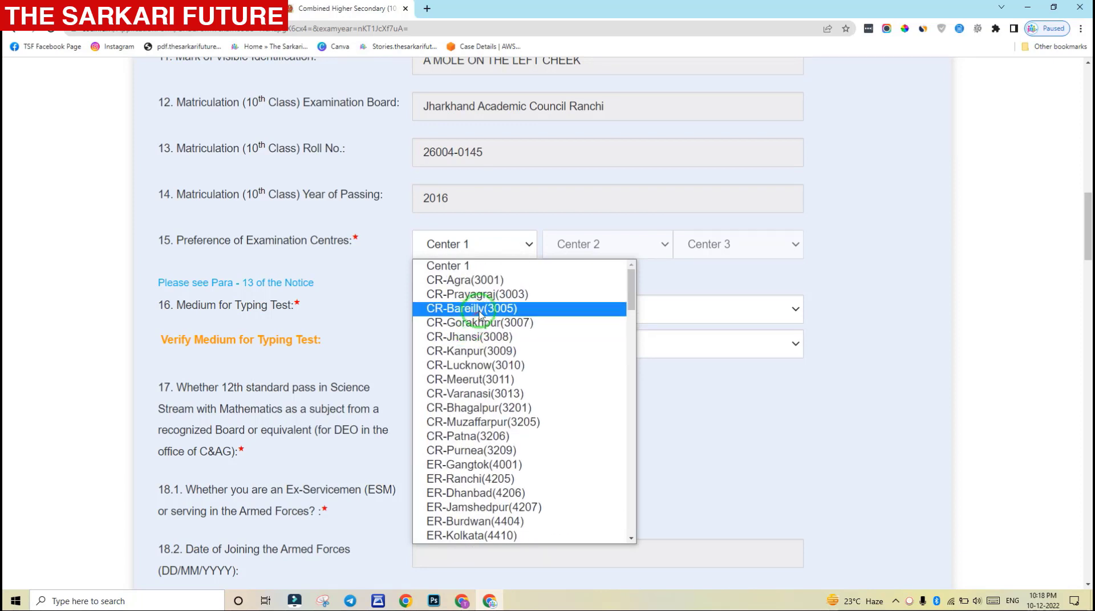
left_click_drag(632, 288, 632, 310)
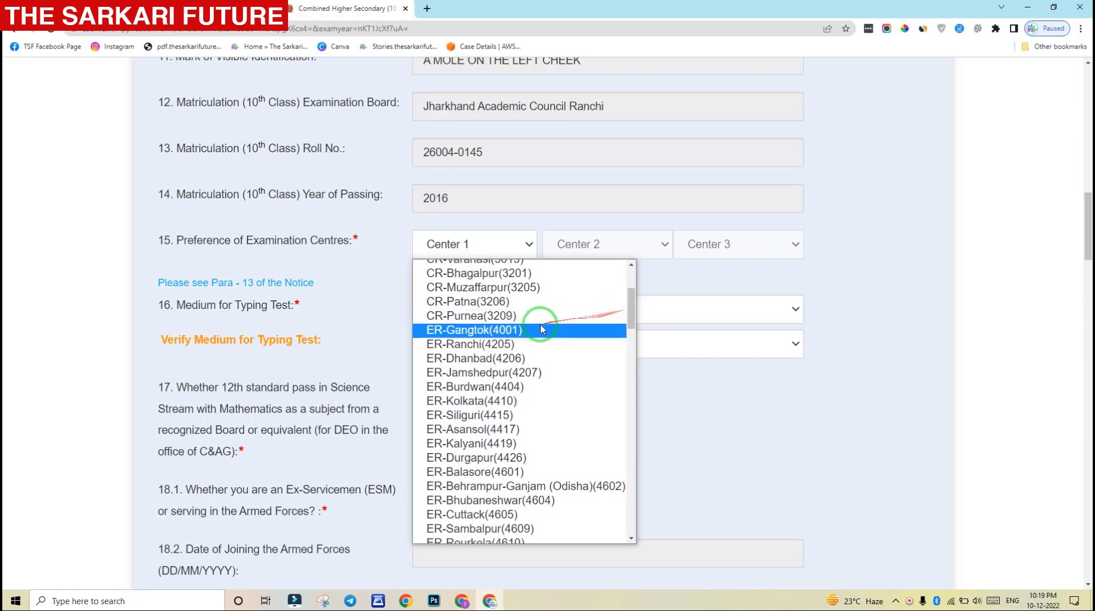
left_click(450, 345)
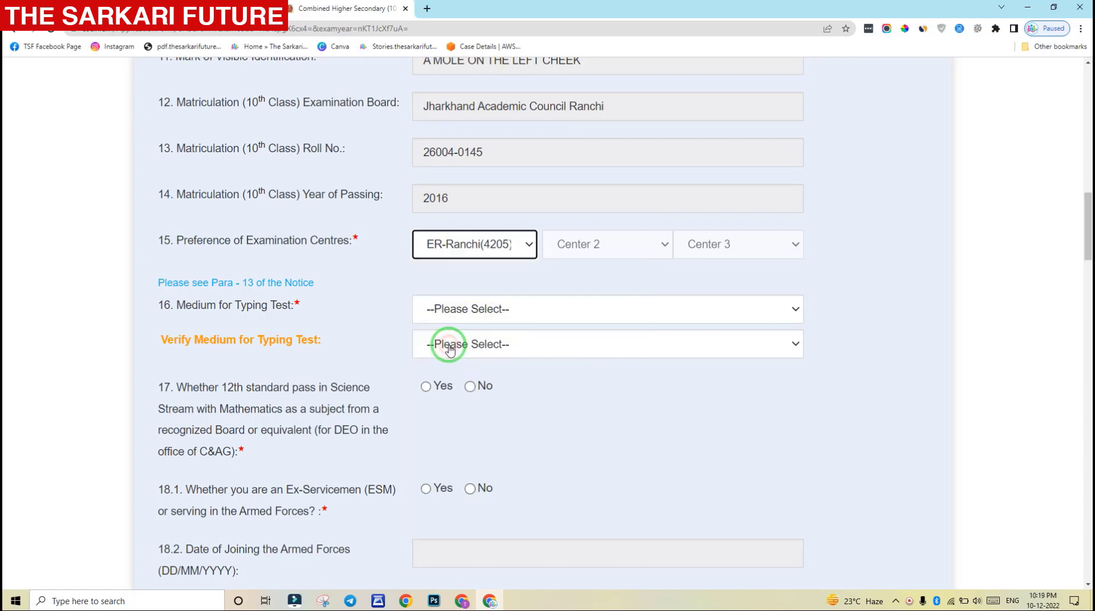
Set ER-Dhanbad(4206) as the second-preference centre and ER-Asansol(4417) as the third
left_click(611, 247)
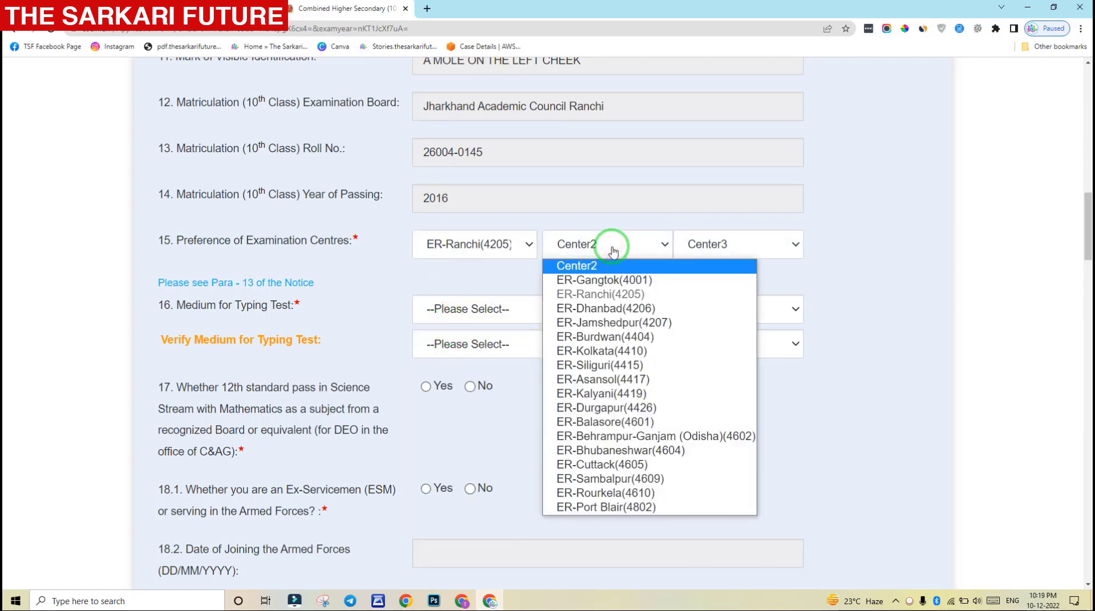
left_click(581, 308)
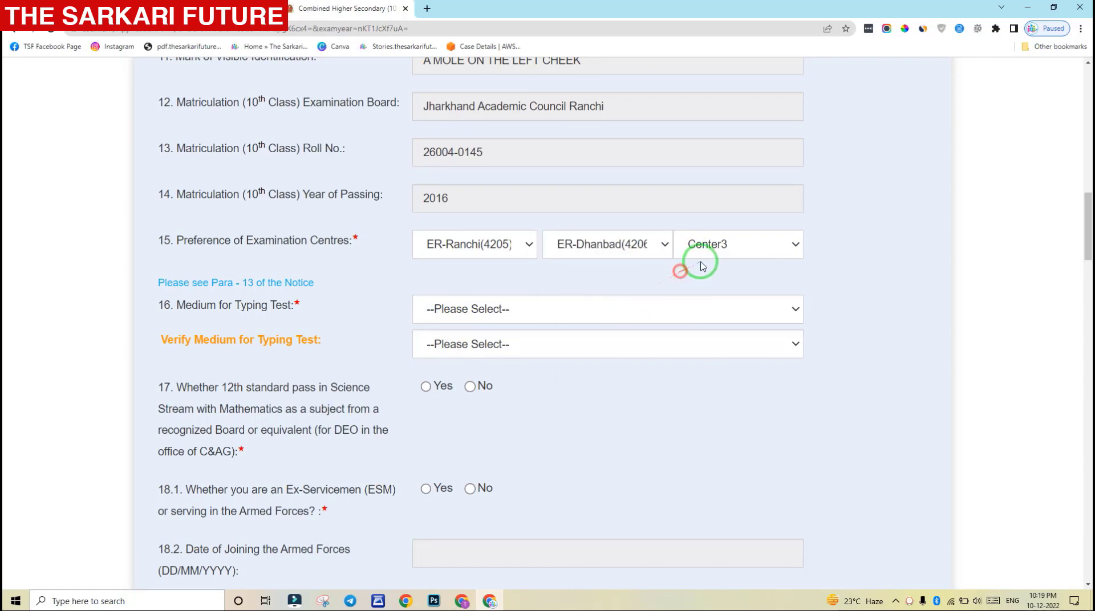
left_click(719, 249)
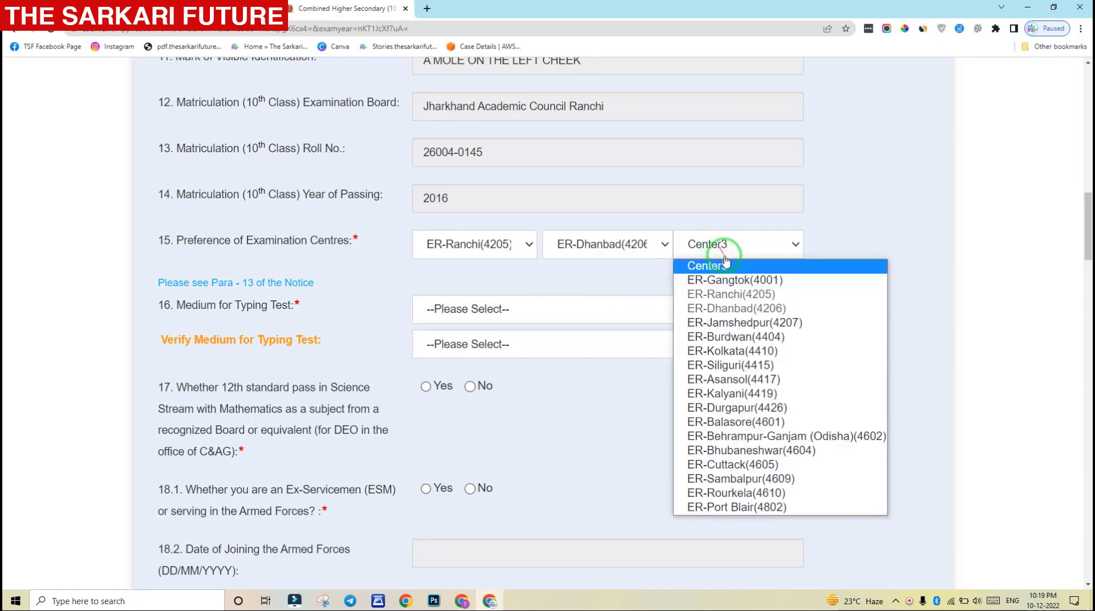
left_click(742, 379)
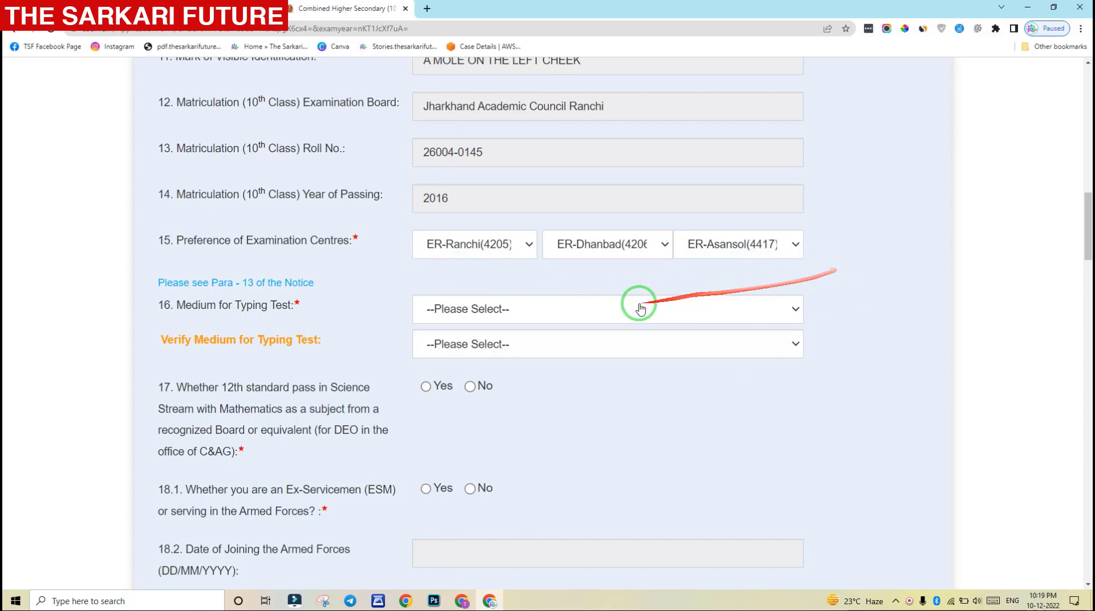
left_click(614, 309)
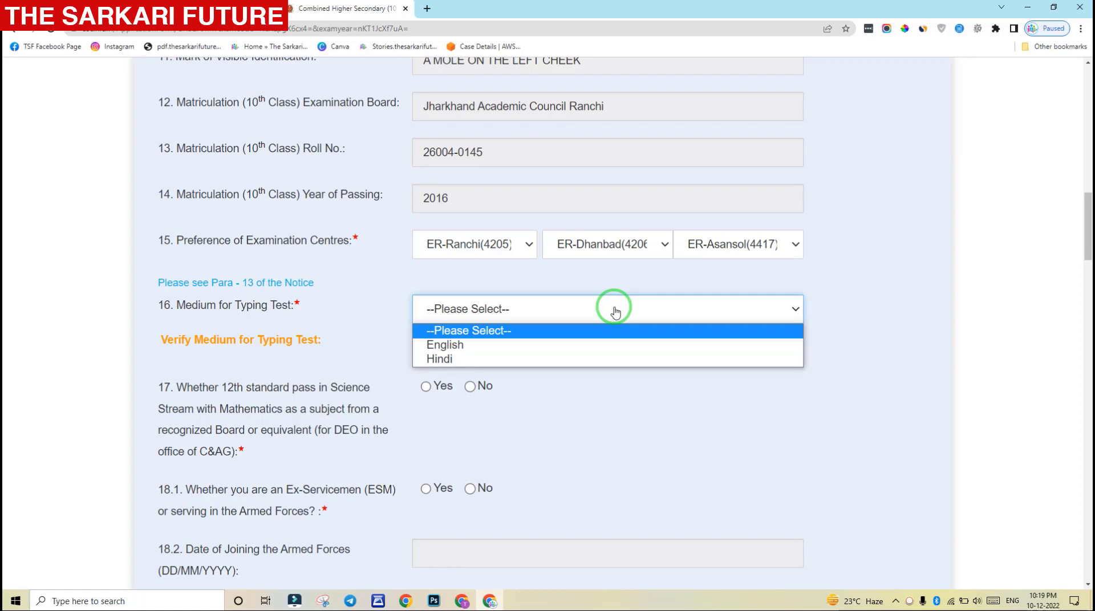
Select English for Medium for Typing Test and English again in Verify Medium
left_click(523, 344)
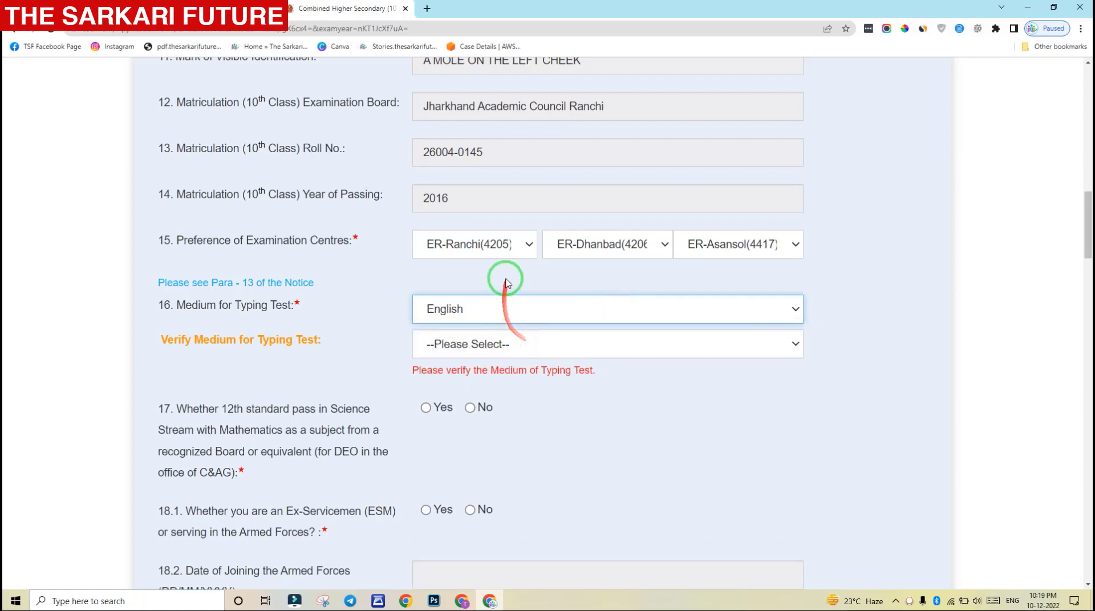
left_click(495, 344)
left_click(472, 379)
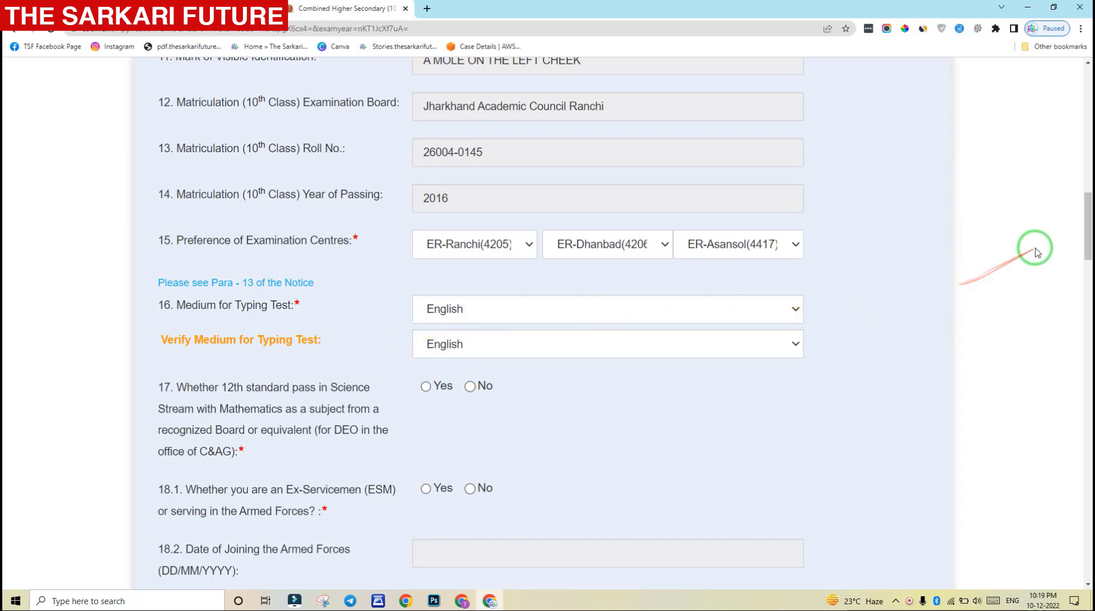
left_click(554, 313)
left_click(513, 309)
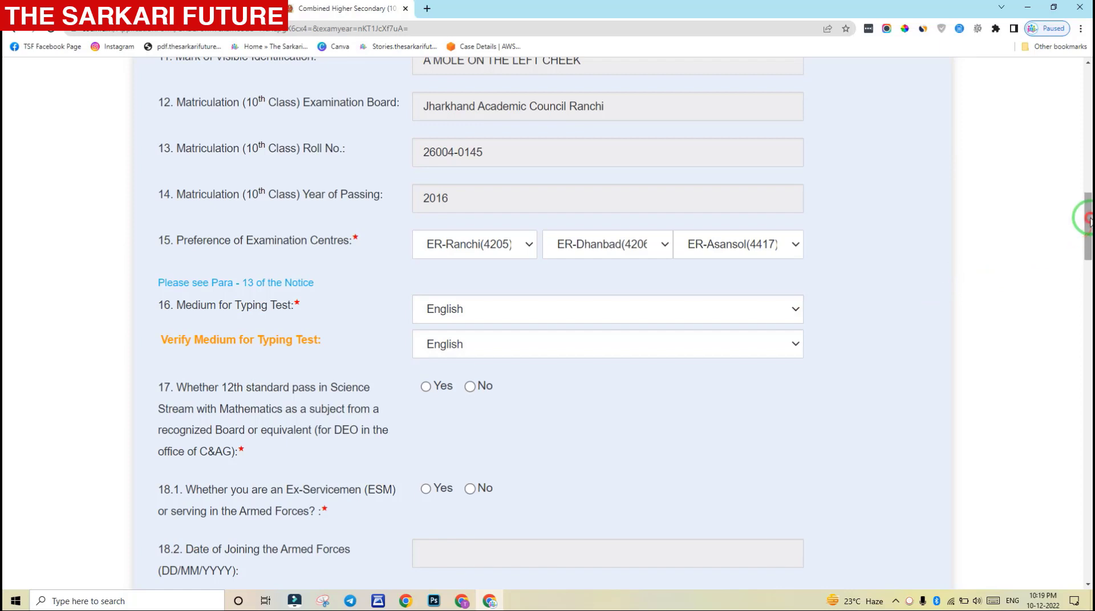
left_click_drag(1088, 223, 1087, 256)
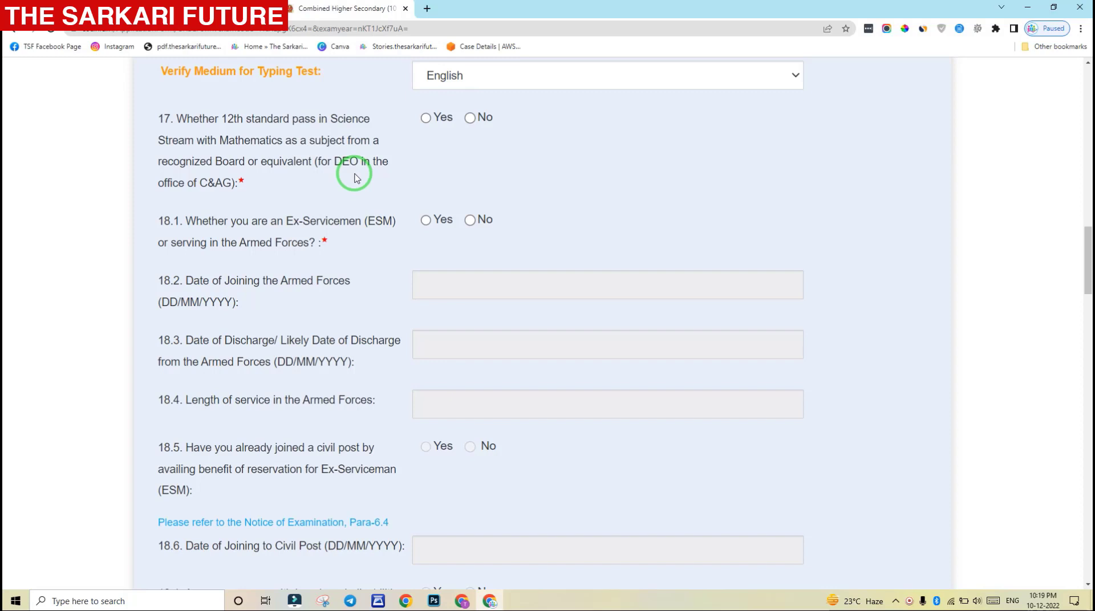
Answer No to item 17 (12th Science with Mathematics) and No to item 18.1 (Ex-Servicemen)
left_click_drag(298, 118, 372, 118)
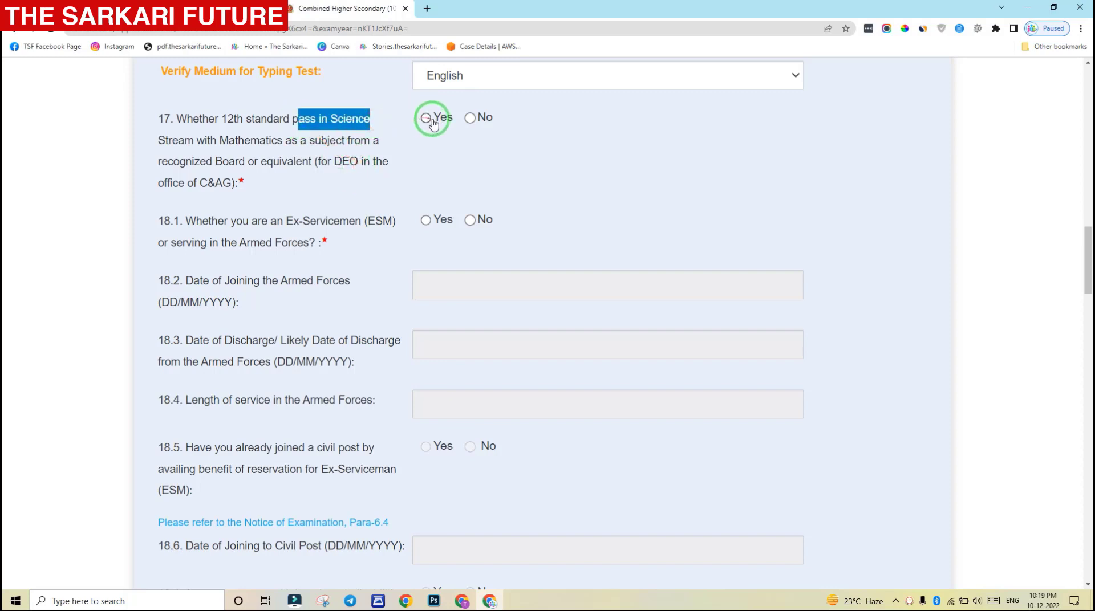
left_click(471, 119)
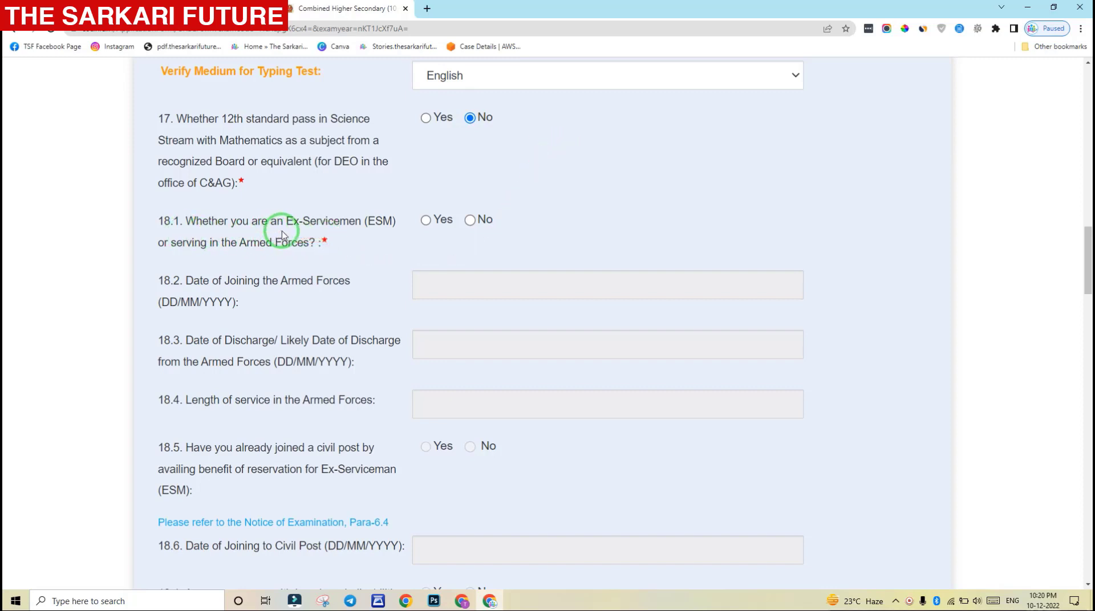
double_click(516, 217)
left_click(470, 220)
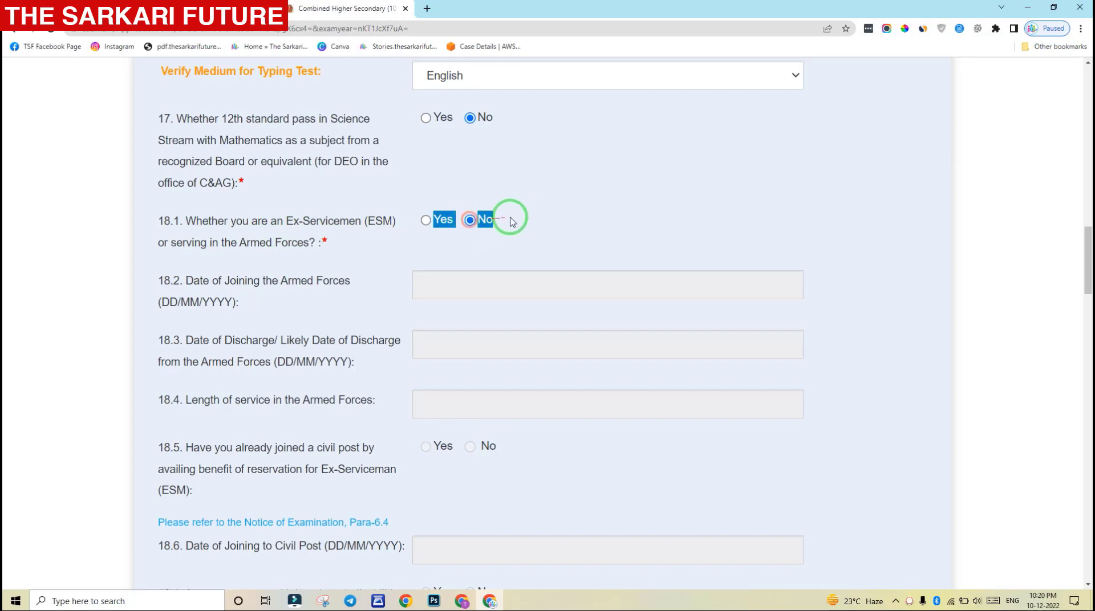
left_click(539, 215)
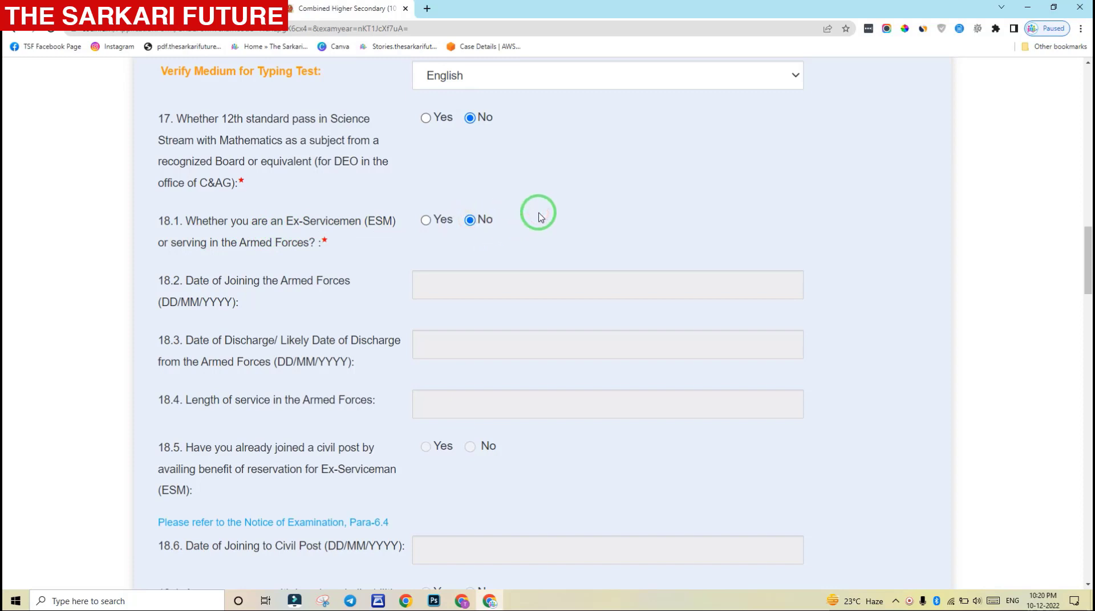
left_click_drag(1087, 245, 1087, 346)
scroll(863, 252, "down", 1)
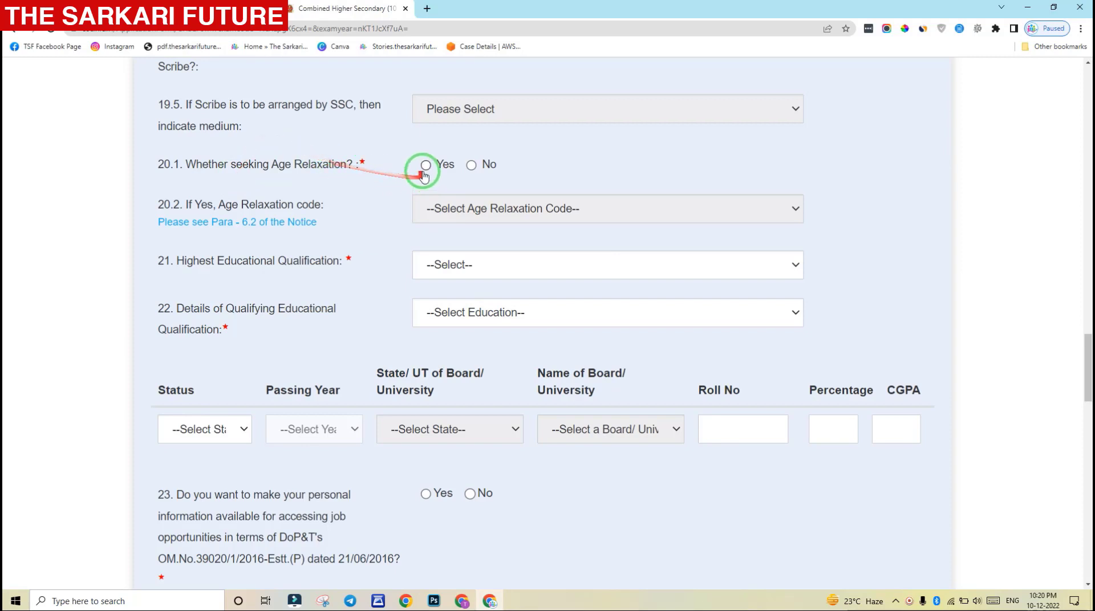
Answer No to the age relaxation question 20.1
left_click(571, 156)
left_click(471, 165)
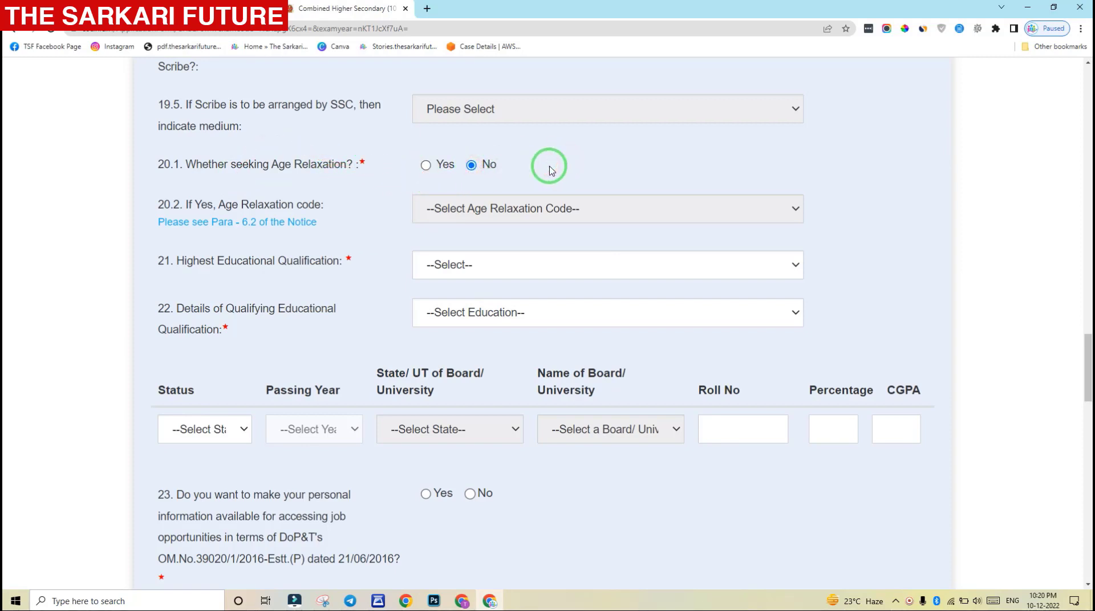
scroll(520, 247, "down", 1)
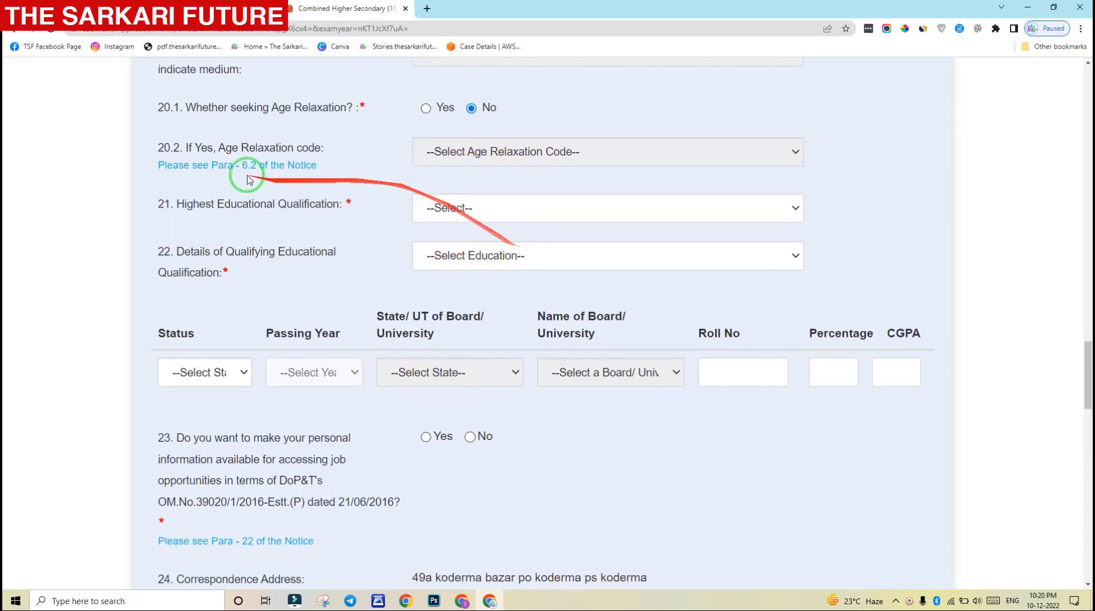
left_click_drag(193, 151, 330, 153)
left_click(375, 166)
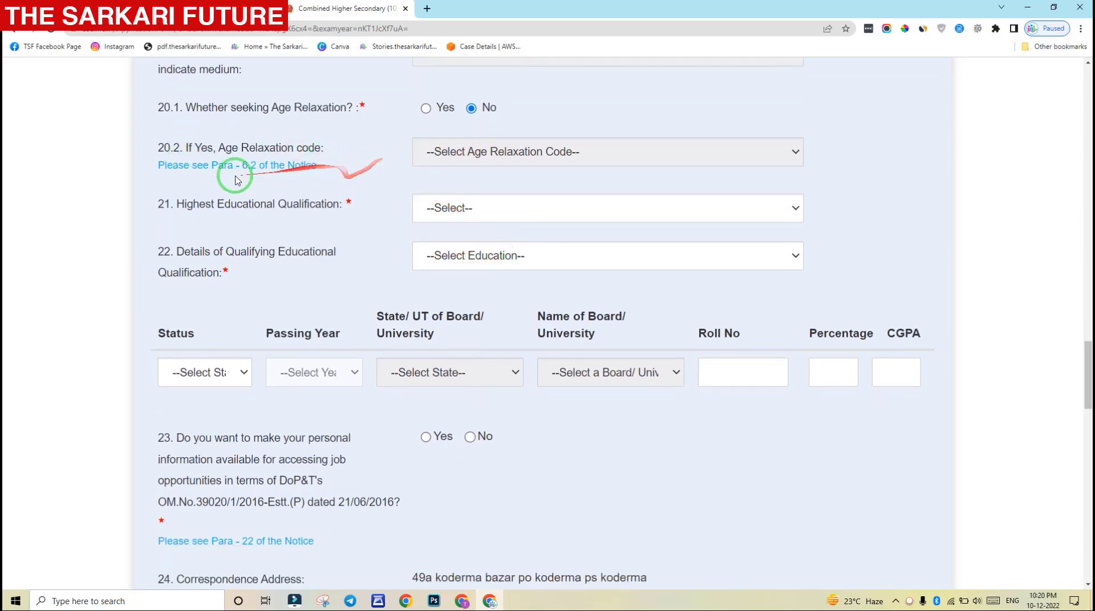
left_click_drag(195, 153, 283, 151)
left_click(283, 152)
Switch to Yes to view the relaxation codes such as 01-SC/ST, then revert to No
left_click(425, 107)
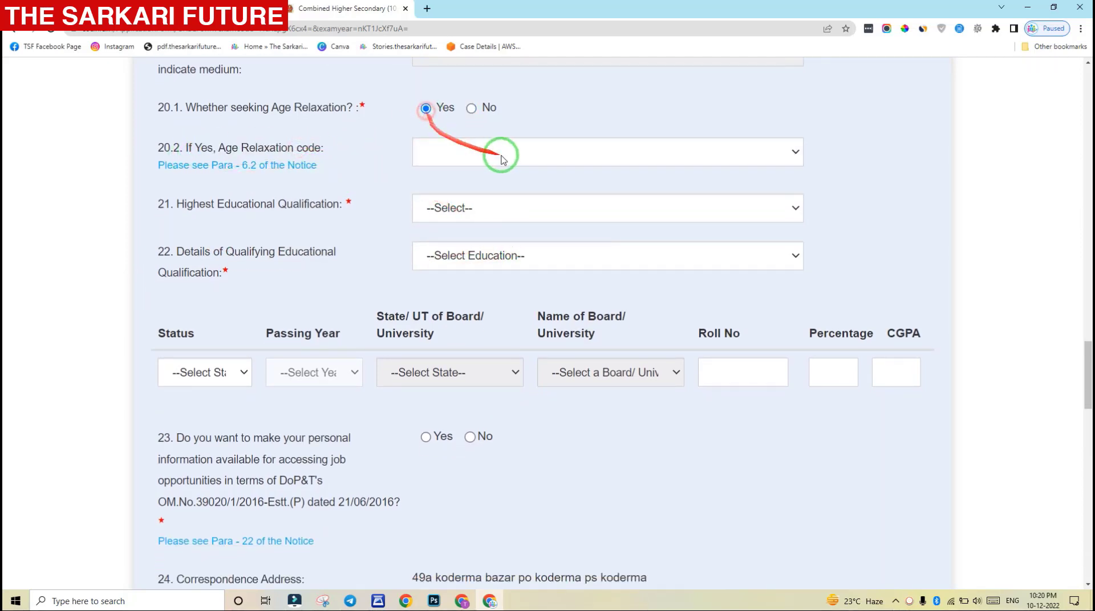
left_click(502, 153)
left_click(479, 188)
left_click(459, 152)
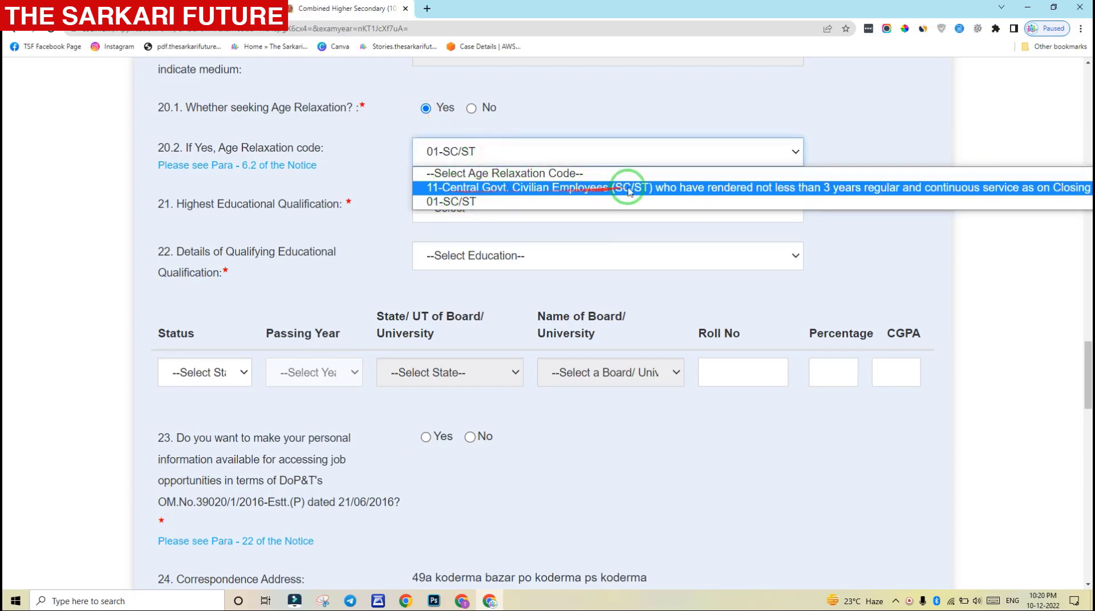
left_click(372, 165)
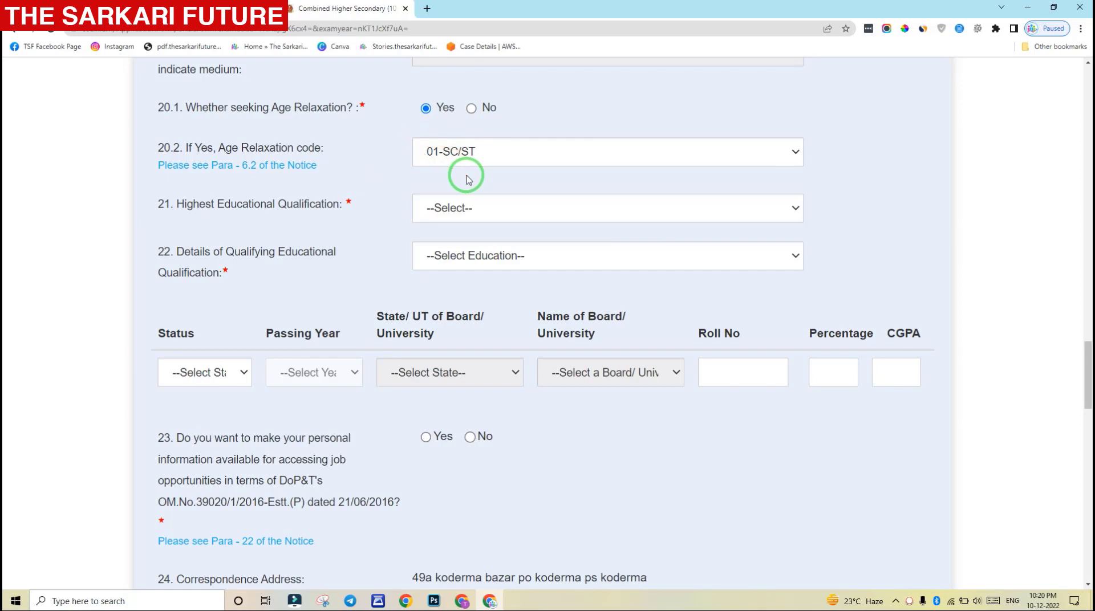
left_click(494, 157)
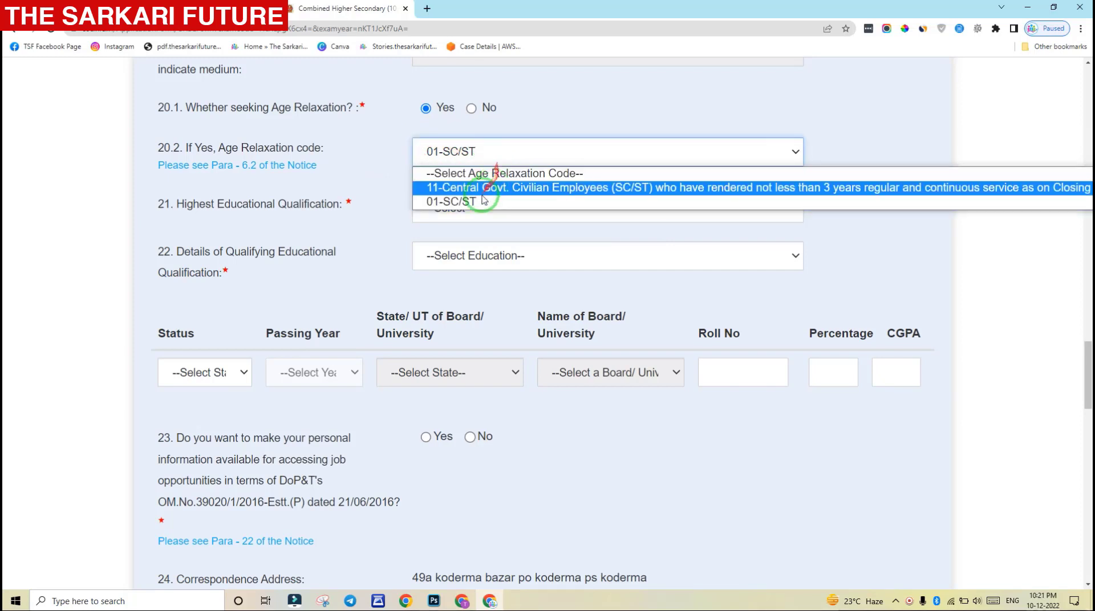
left_click(390, 153)
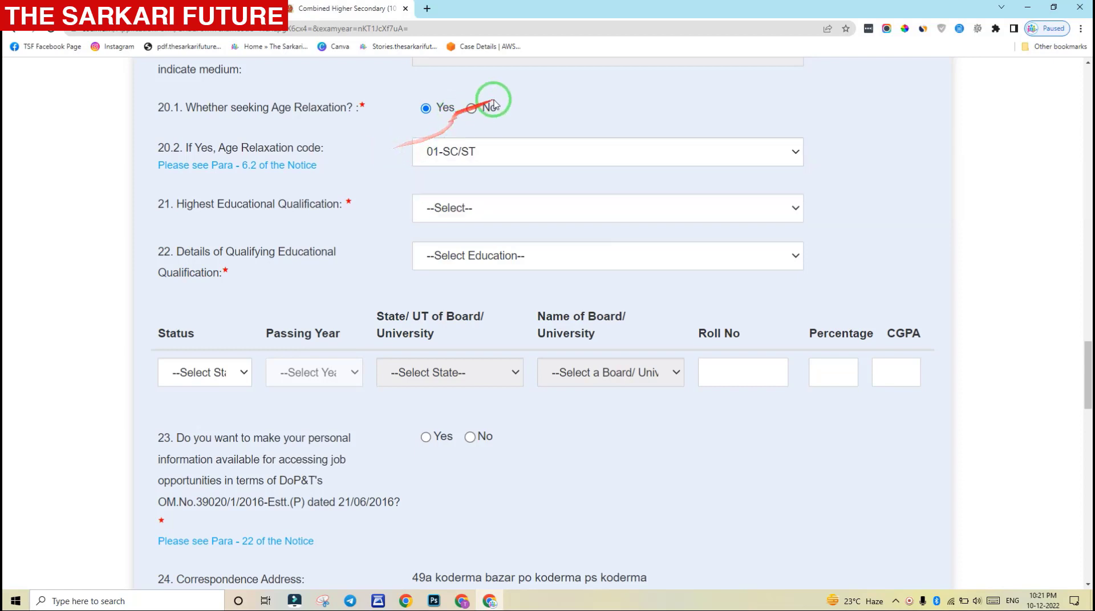
left_click(474, 110)
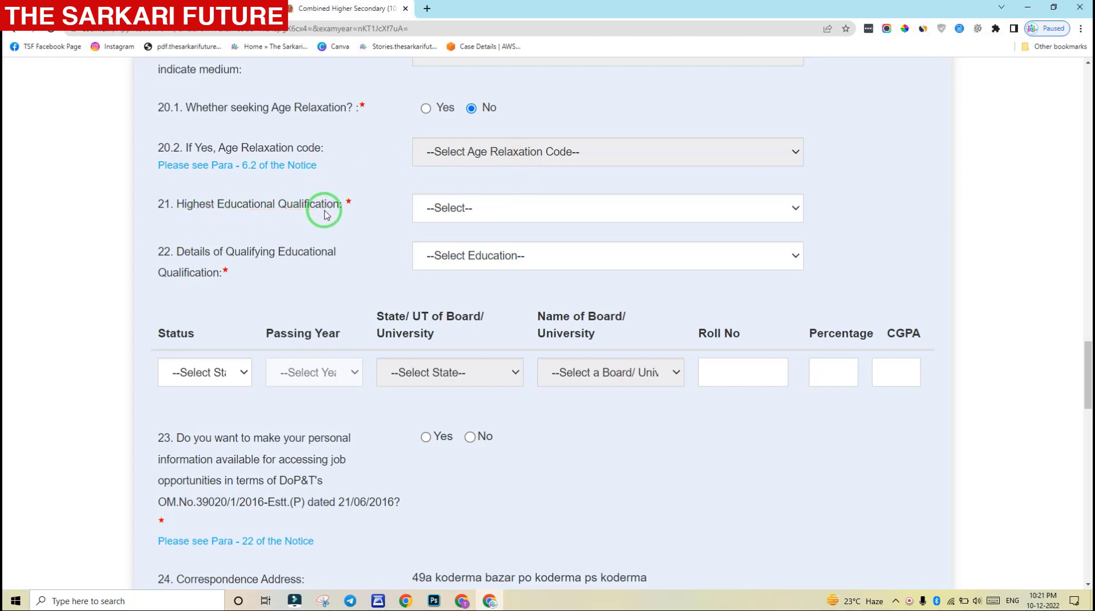
left_click(533, 215)
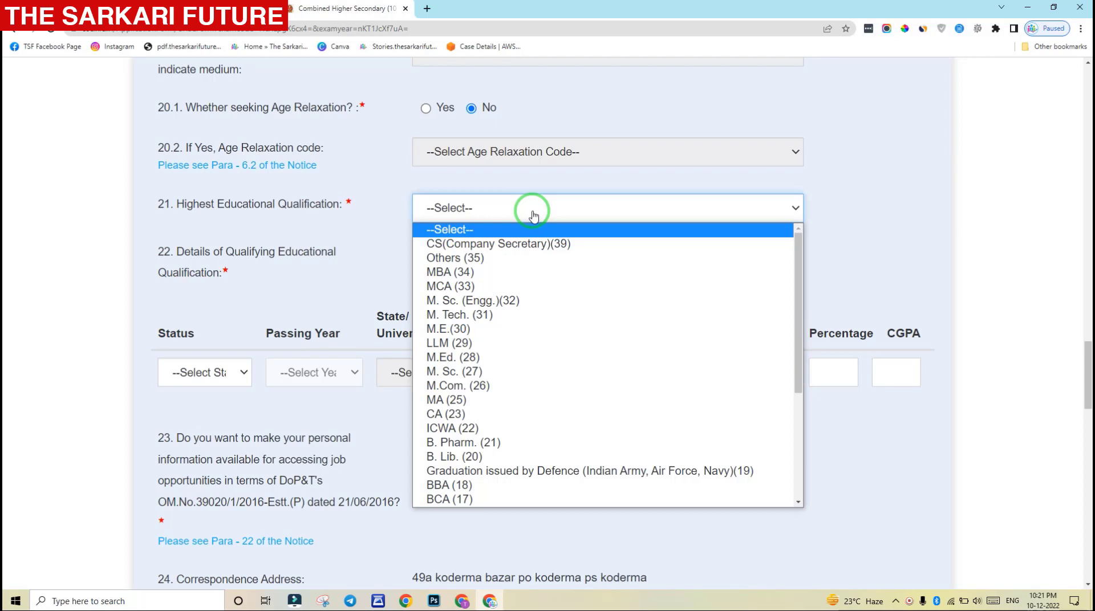
Choose Intermediate/ Higher Secondary/ 10+2(2) as highest qualification and dismiss the 12th Standard alert
scroll(525, 343, "down", 3)
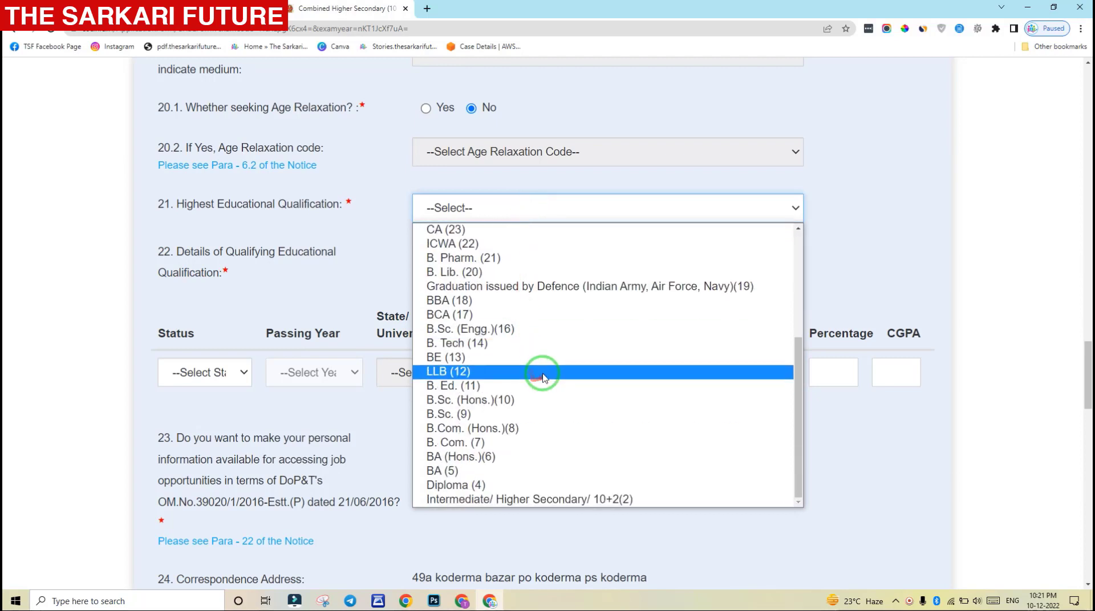
left_click(542, 500)
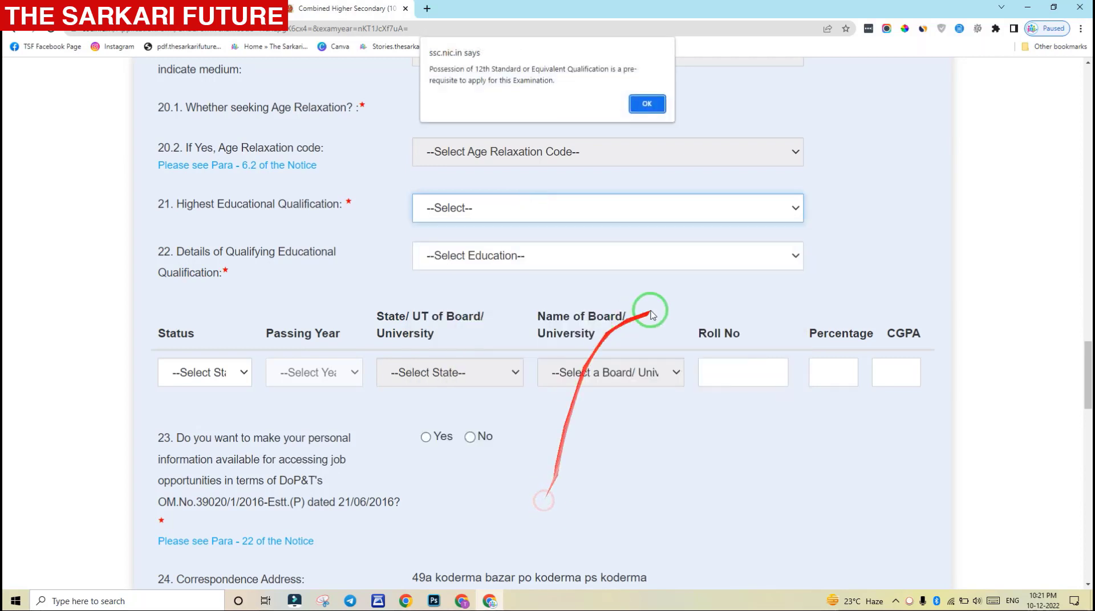
left_click(647, 104)
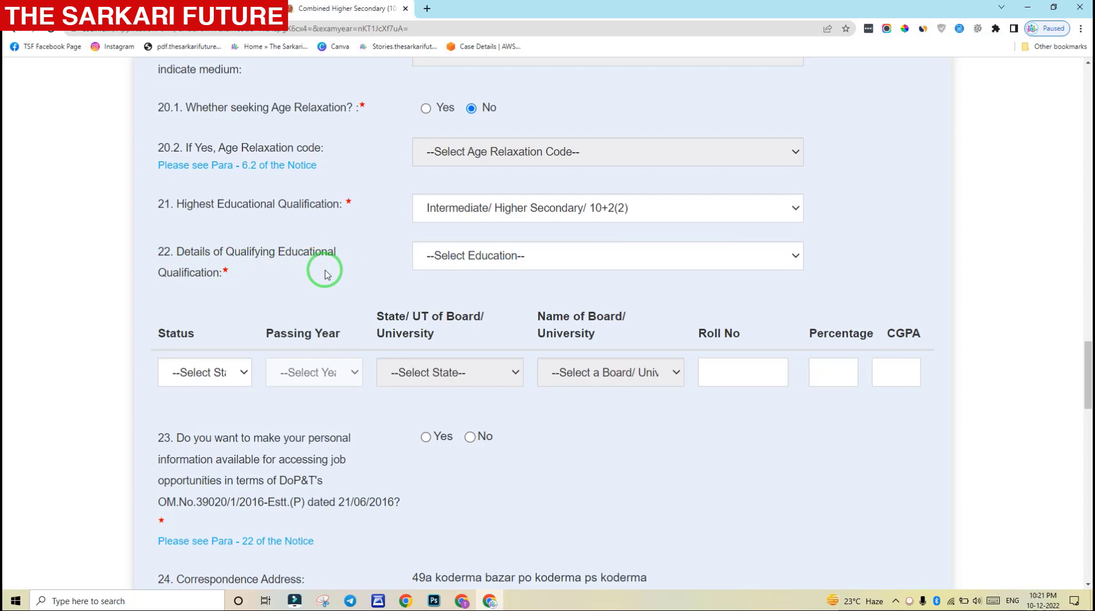
left_click(438, 257)
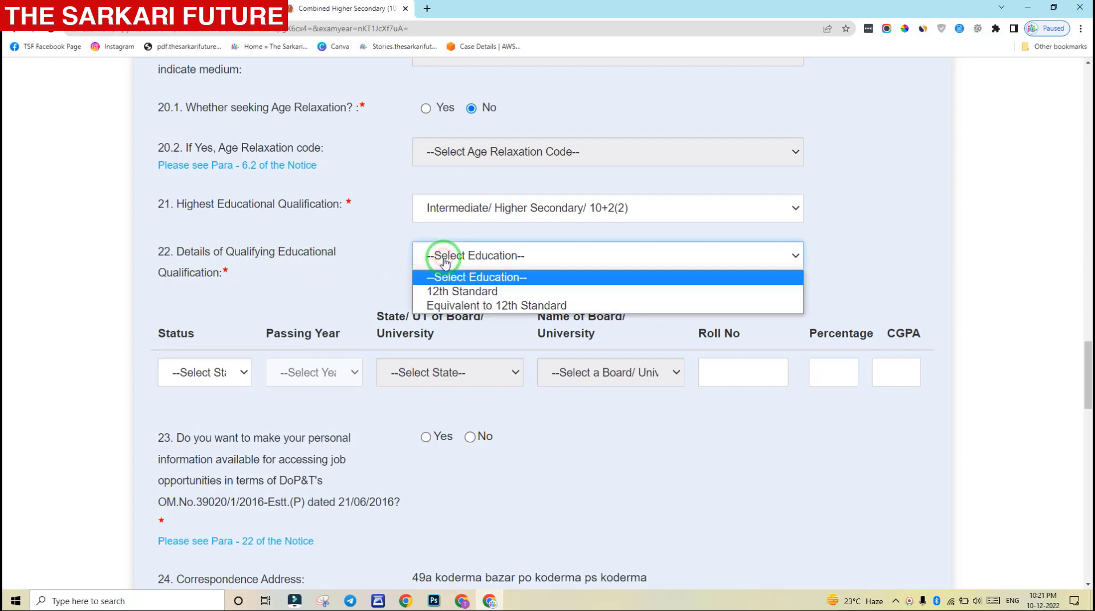
Set qualifying education to 12th Standard, Passed 2018, Jharkhand, Jharkhand Academic Council Ranchi
left_click(500, 292)
left_click(201, 372)
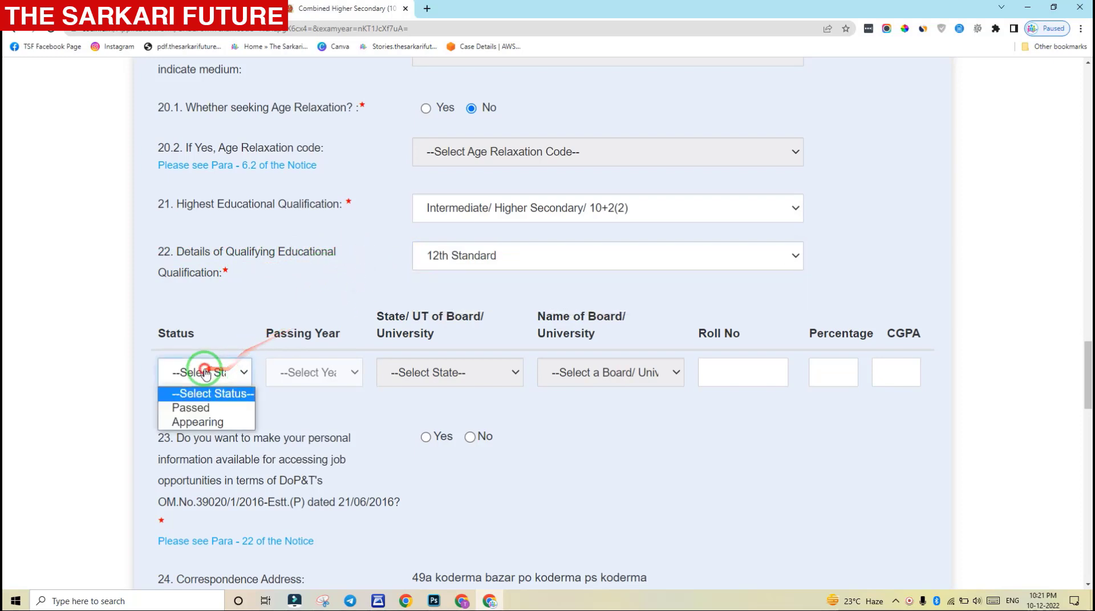
left_click(211, 408)
left_click(316, 382)
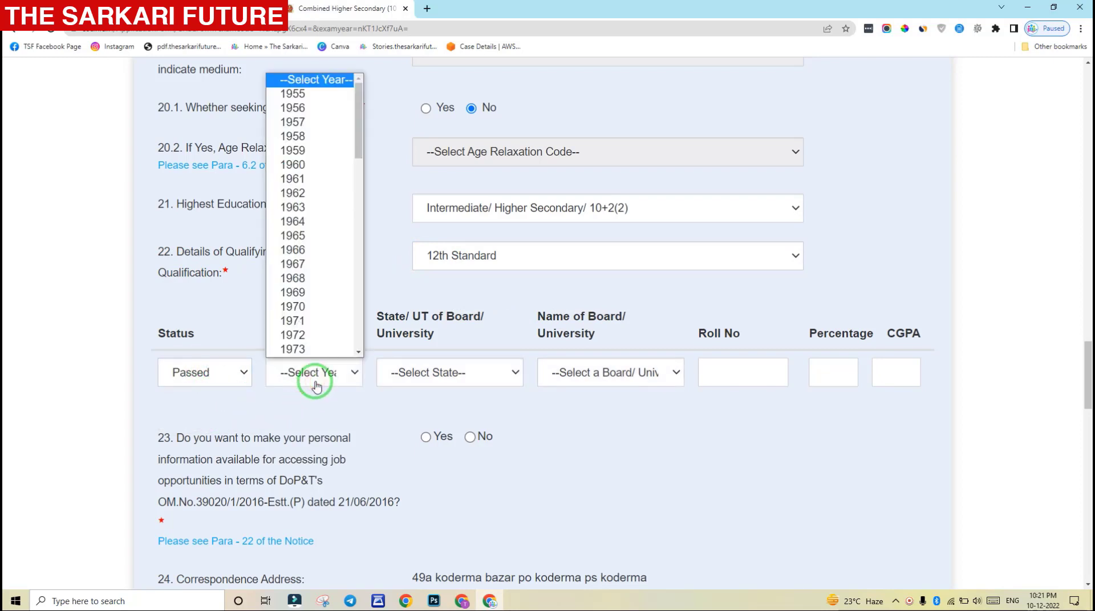
key("Down")
key("Down")
key("Down")
key("Down")
key("Down")
key("Down")
key("Down")
key("Down")
key("Down")
key("Down")
key("Down")
key("Down")
key("Down")
key("Down")
key("Down")
key("Down")
key("Down")
key("Down")
key("Down")
key("Down")
key("Return")
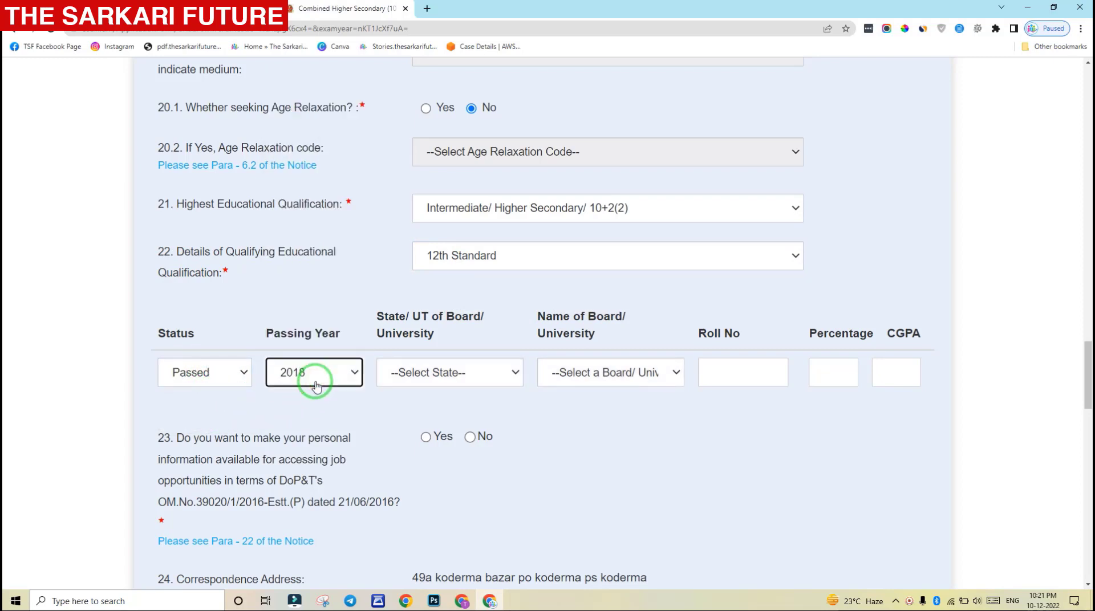
left_click(456, 386)
key("j")
key("h")
key("Return")
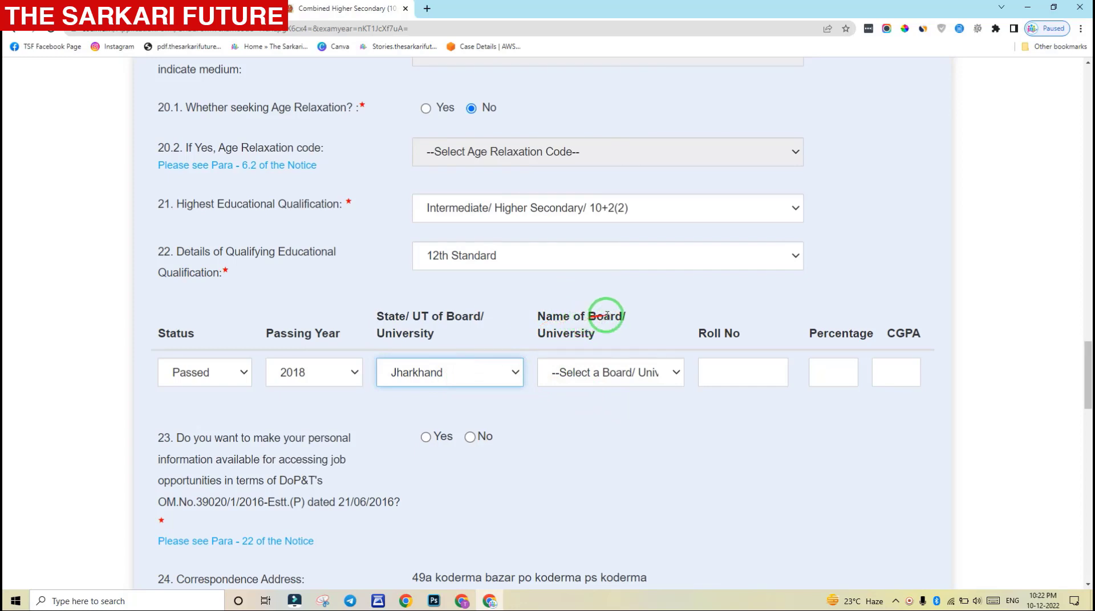
left_click(590, 374)
left_click(615, 406)
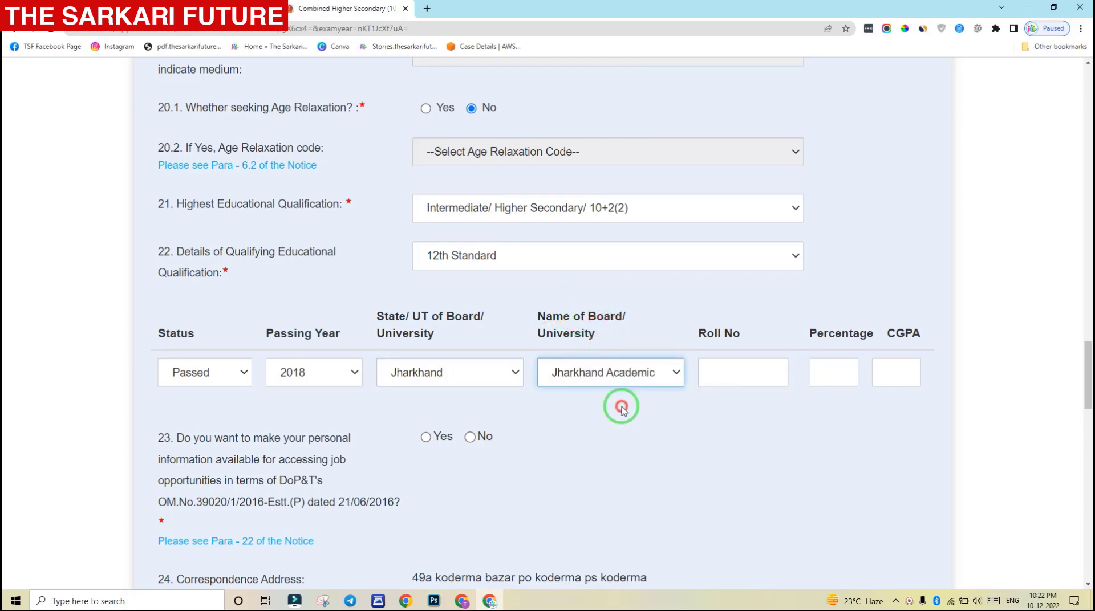
Enter the 12th Standard roll number and a percentage of 61
left_click(718, 377)
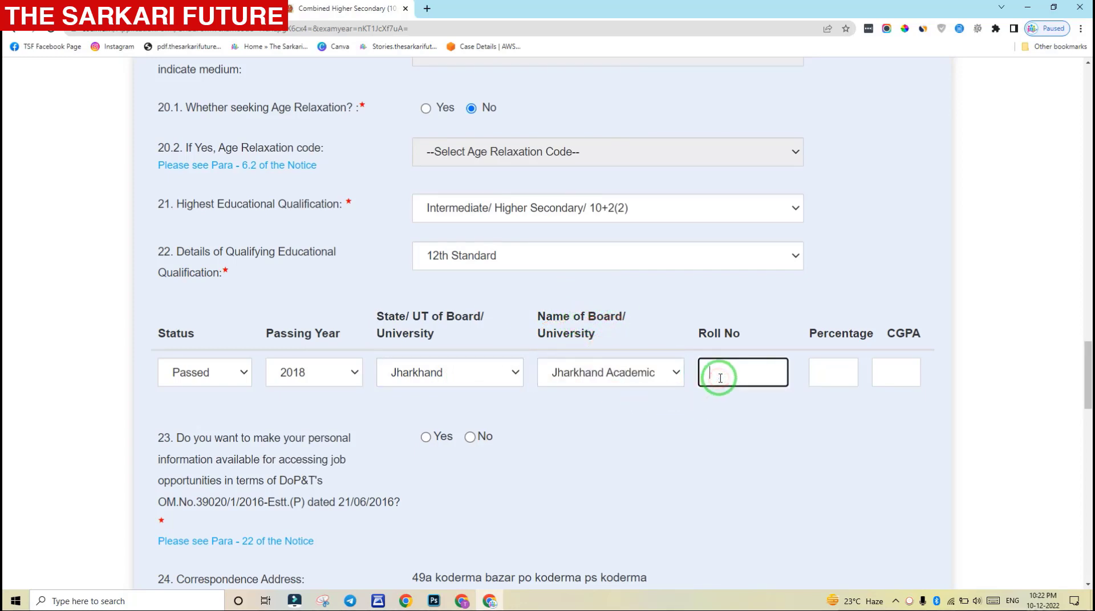
left_click(811, 380)
type("6")
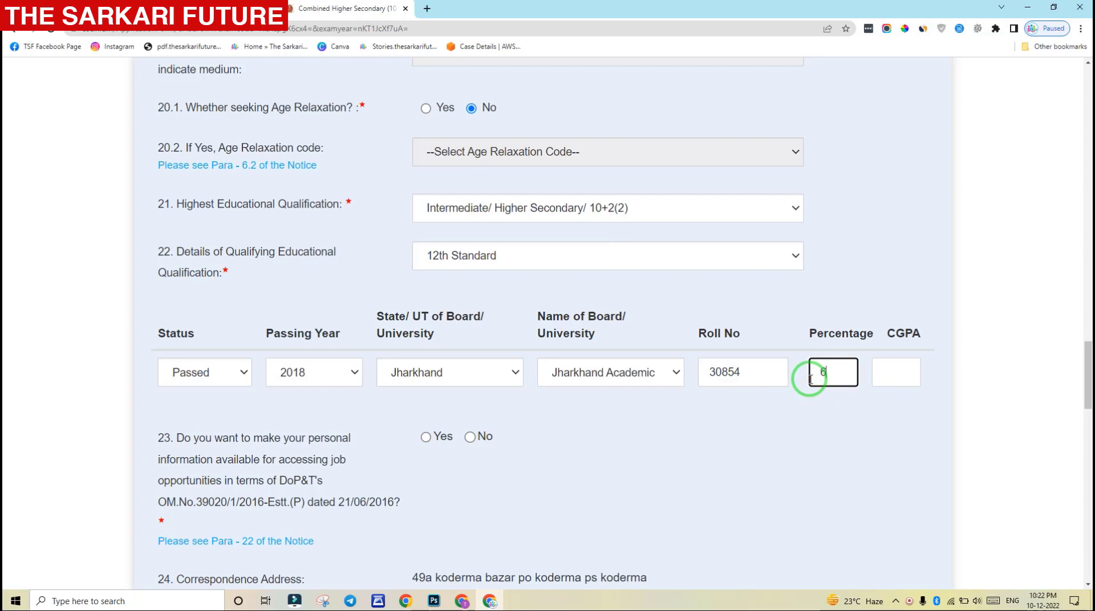
type("1")
left_click(802, 434)
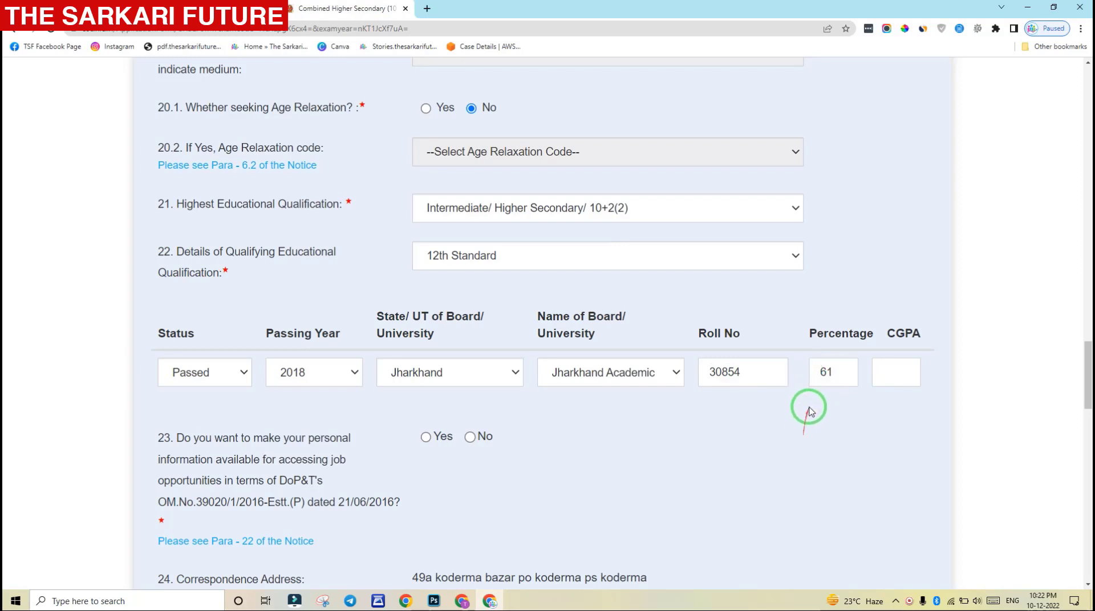
left_click(841, 367)
type(".2")
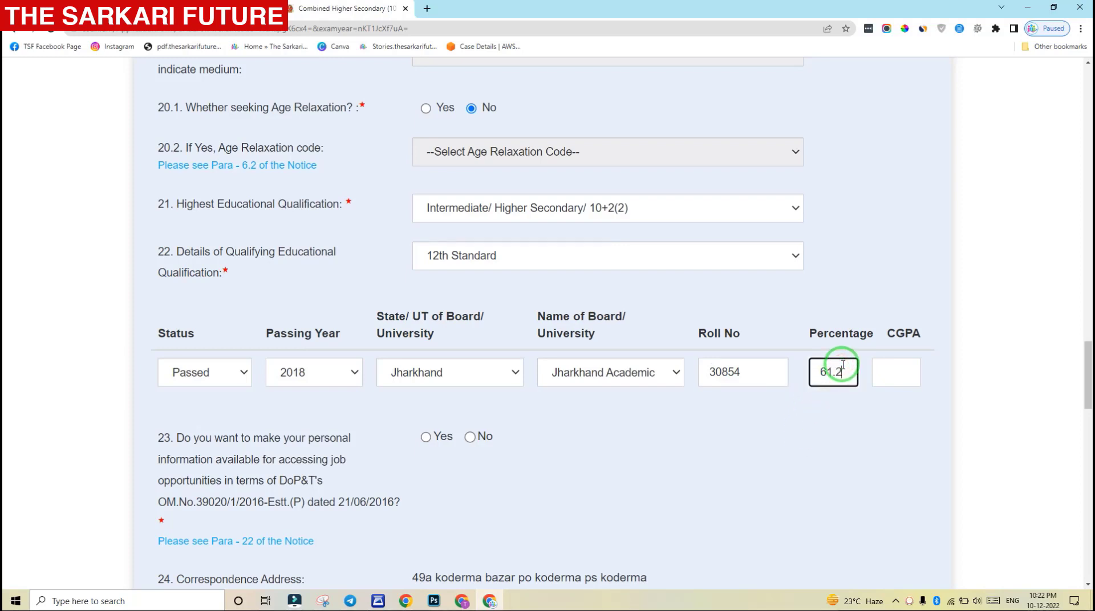
left_click(838, 403)
left_click(841, 372)
key("BackSpace")
key("BackSpace")
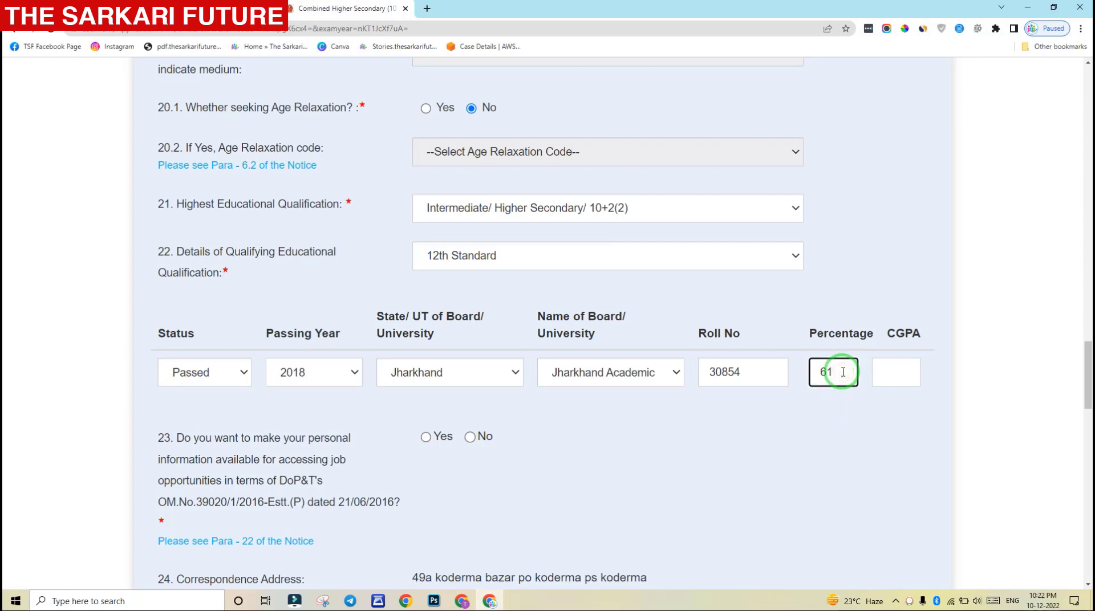
left_click(841, 435)
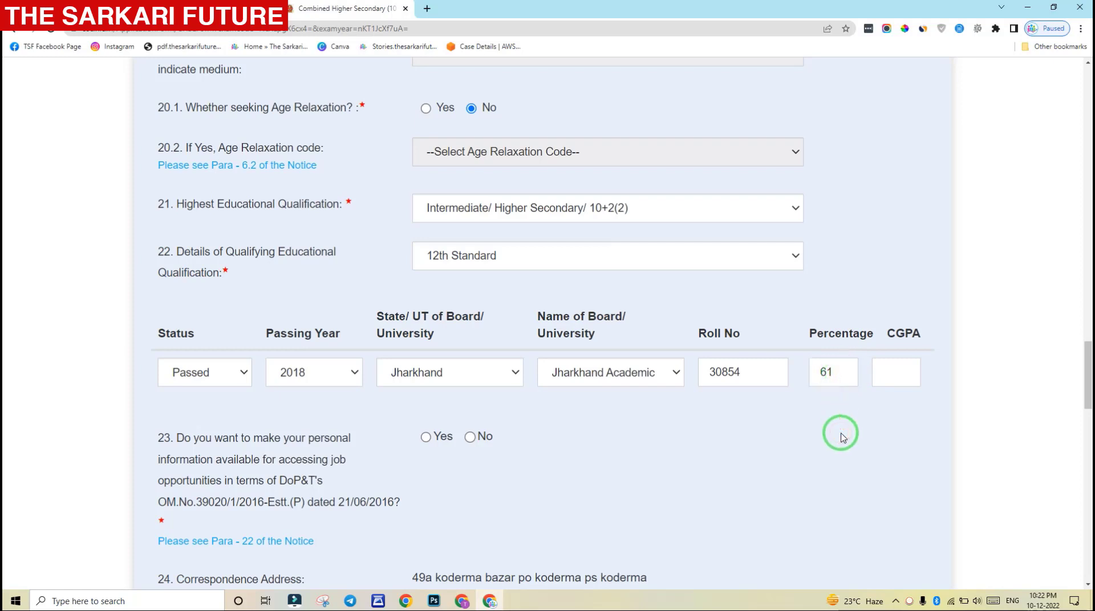
left_click_drag(1090, 363, 1083, 463)
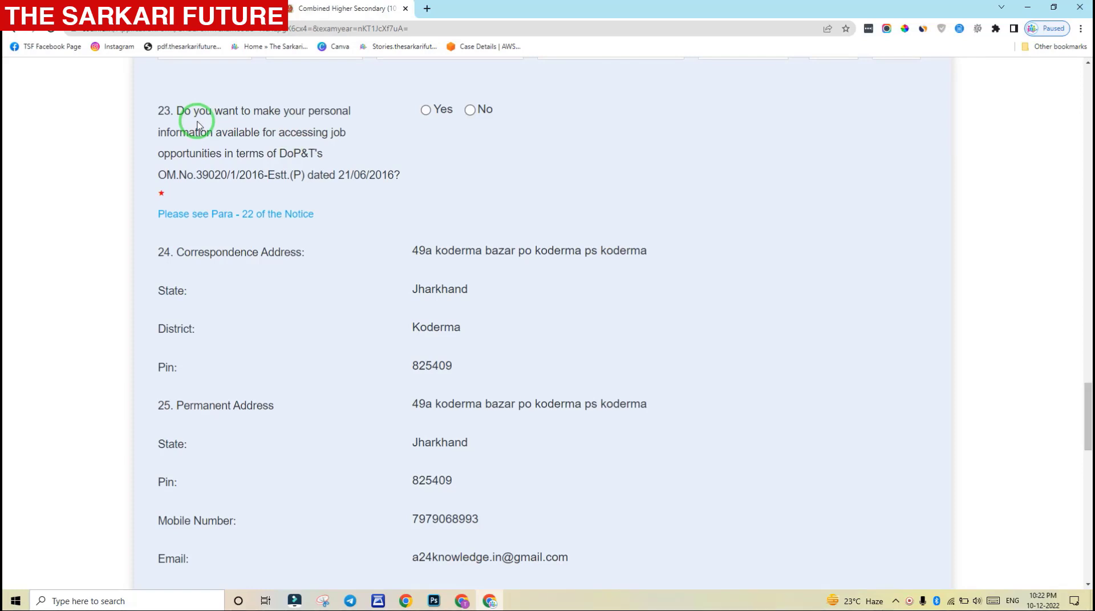
Answer Yes to question 23 on sharing personal information for job opportunities
left_click(426, 110)
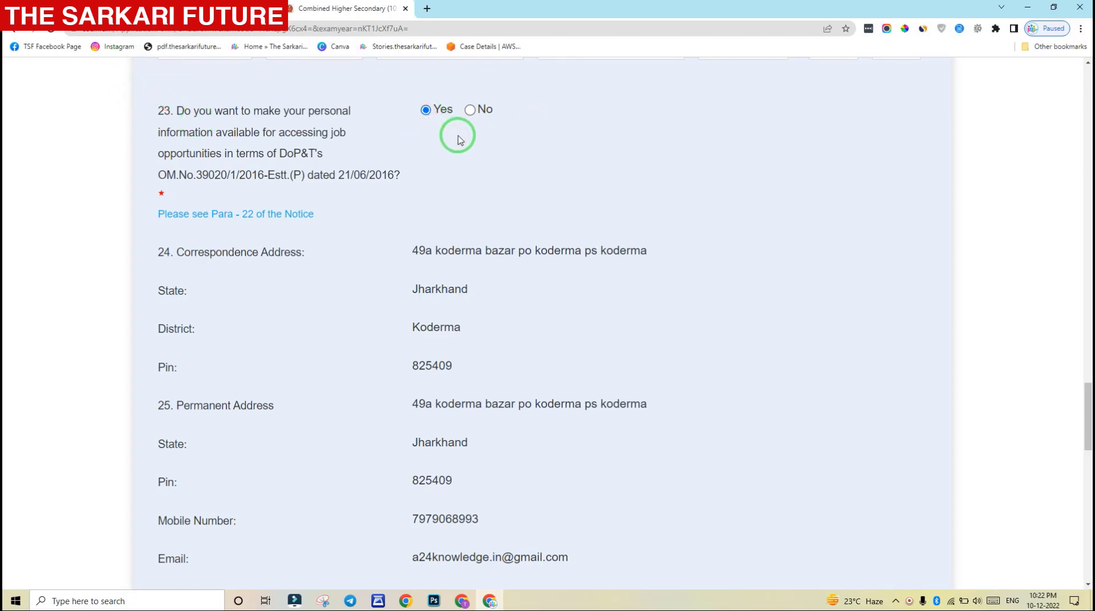
mouse_move(1088, 399)
left_mouse_down()
mouse_move(1086, 471)
mouse_move(1089, 456)
left_mouse_up()
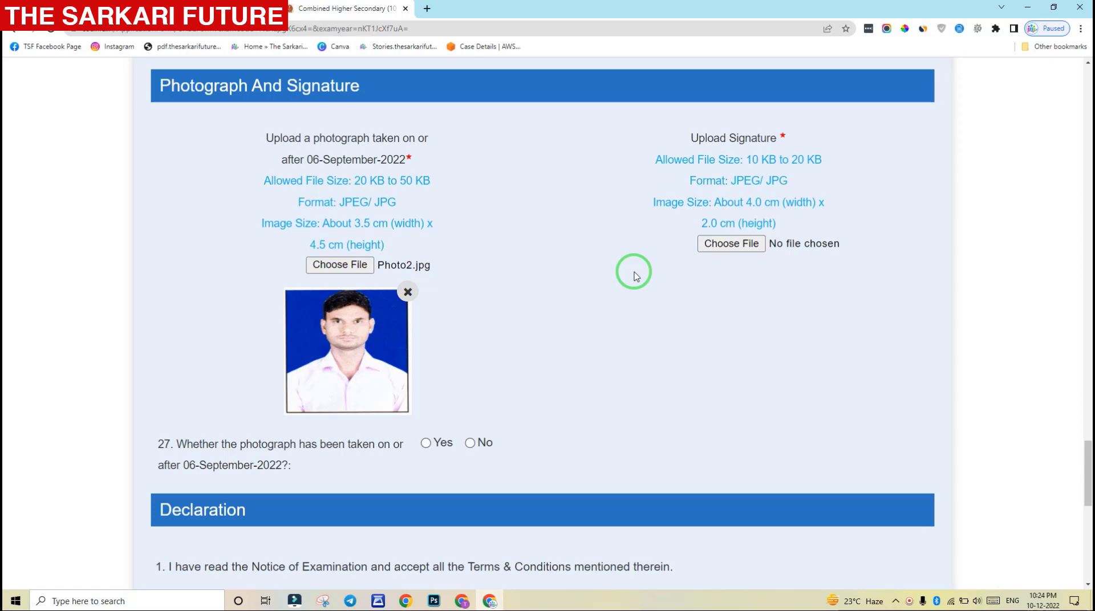
Open the signature file picker and check the Sign image's properties
left_click(722, 245)
left_click(256, 105)
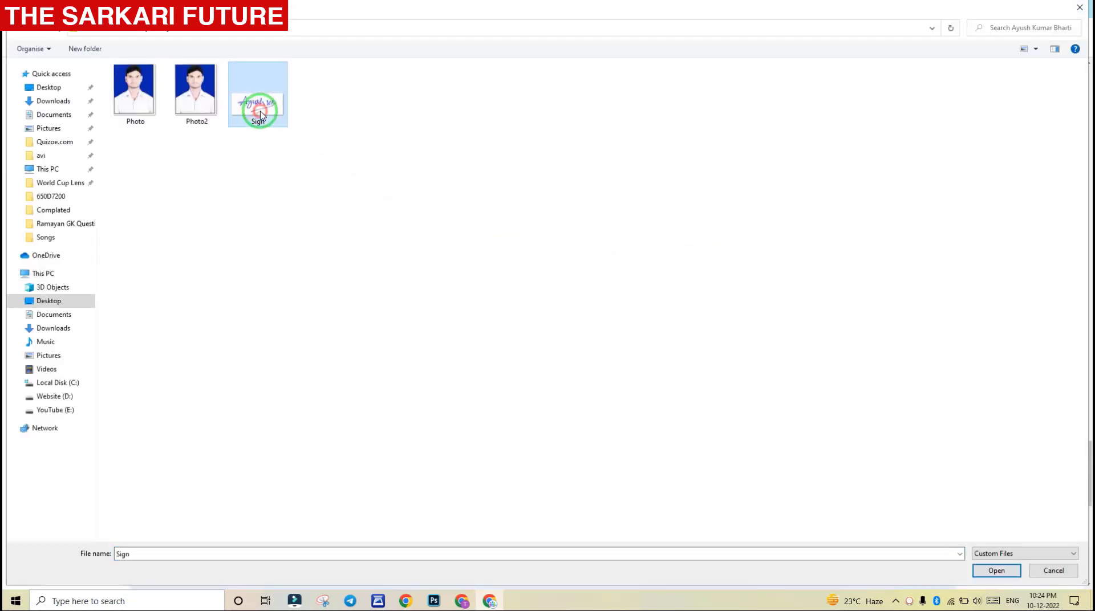
right_click(261, 115)
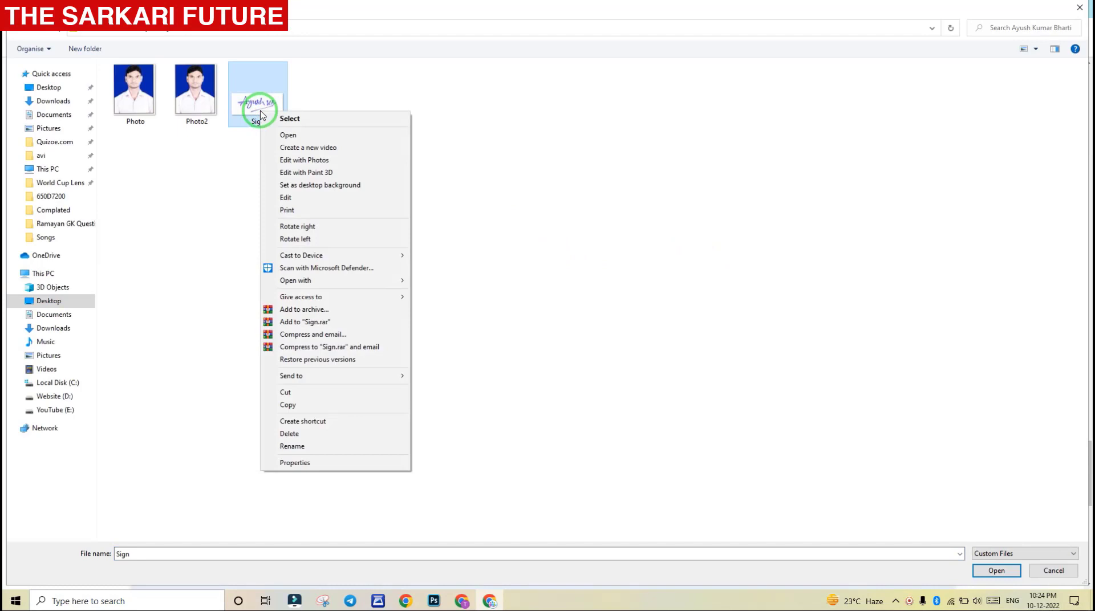
left_click(316, 465)
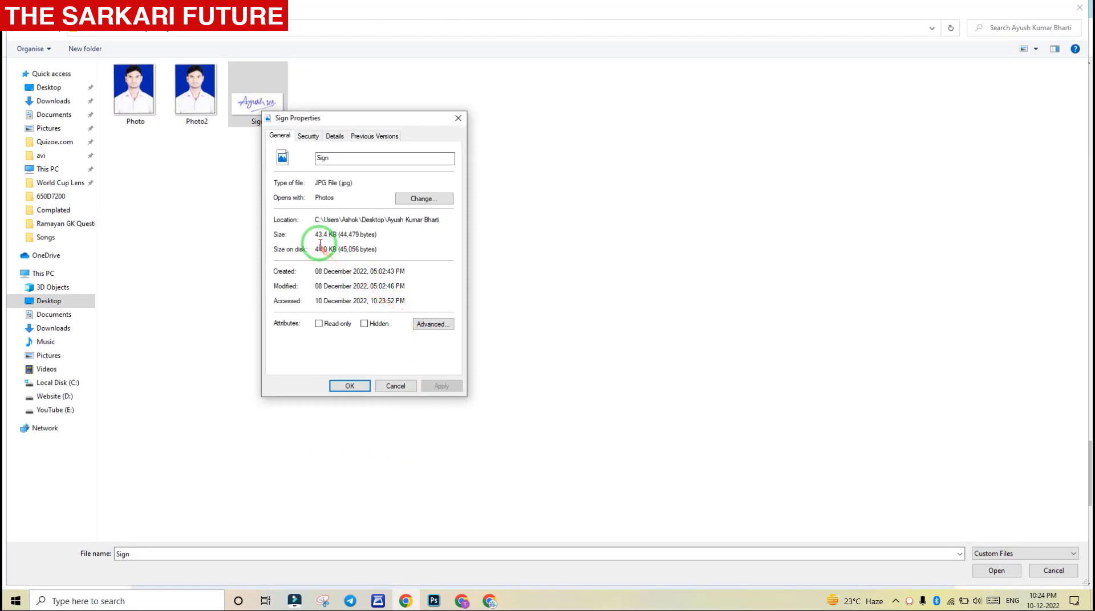
left_click(402, 386)
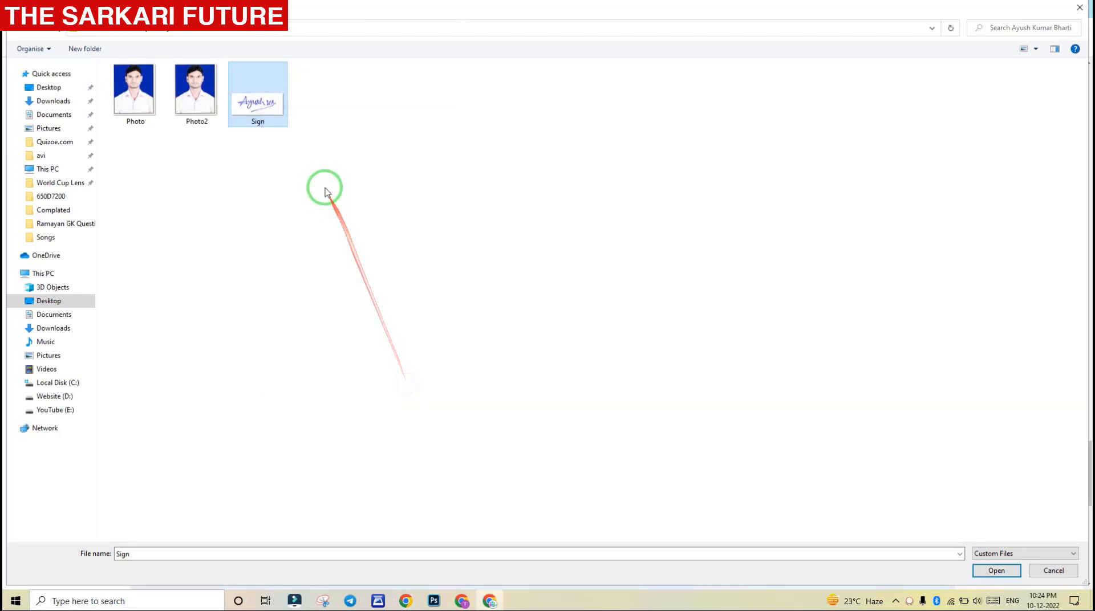
Paste a copy of the Sign image and upload 'Sign - Copy' as the signature
key("ctrl+v")
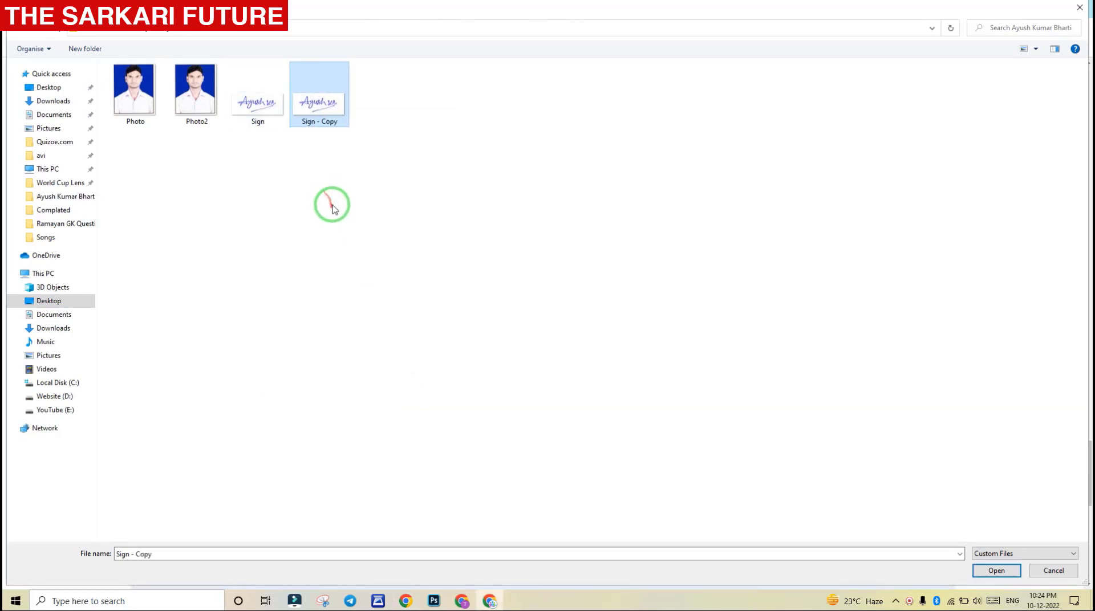
right_click(315, 105)
left_click(337, 455)
left_click(529, 122)
left_click(577, 135)
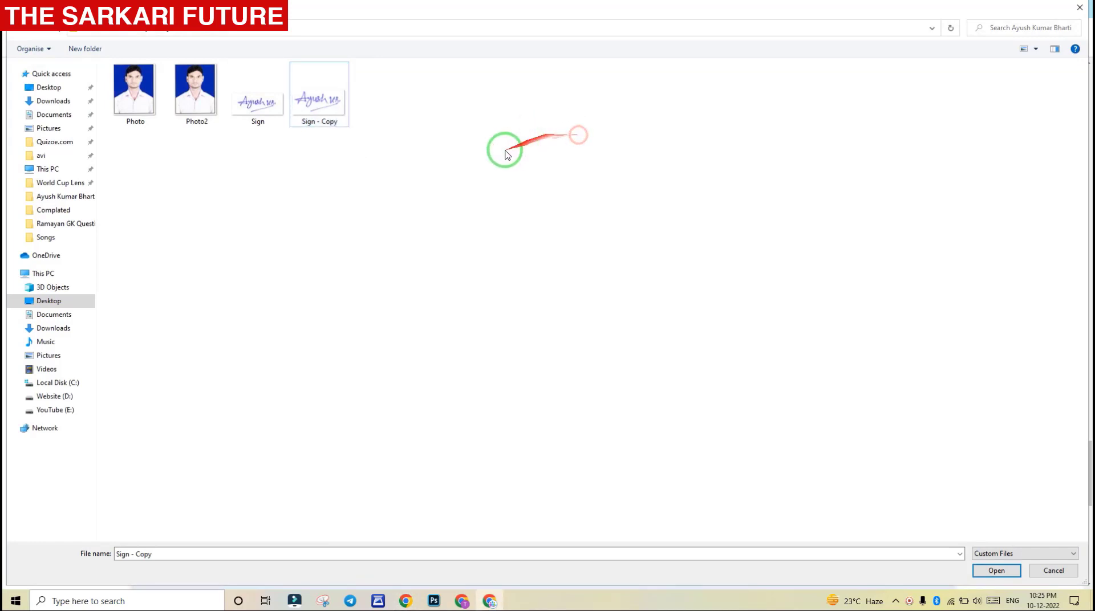
left_click(537, 166)
double_click(328, 102)
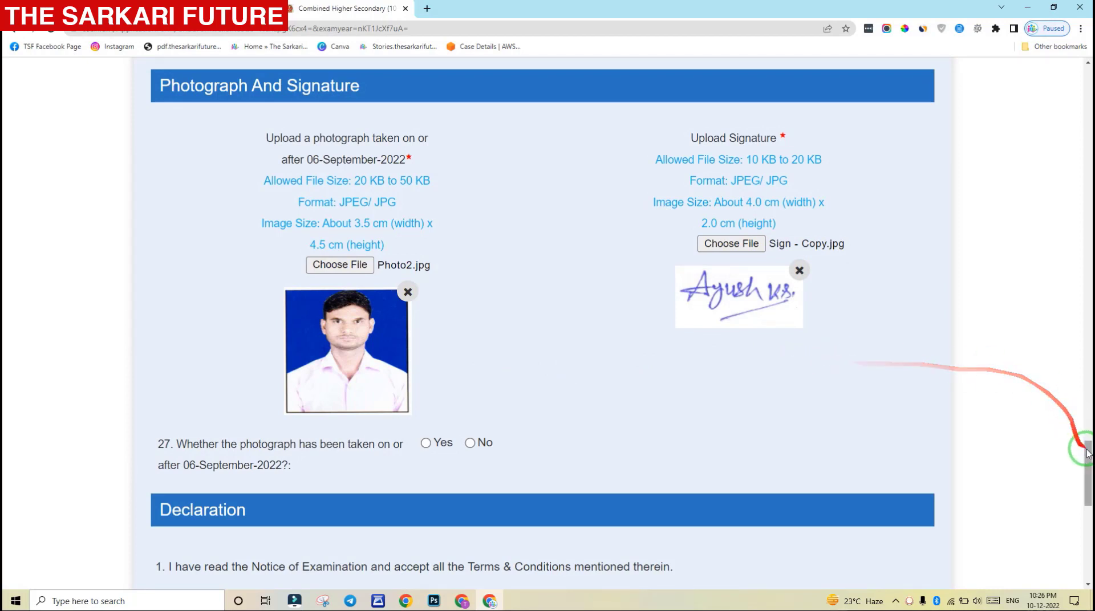
Answer Yes on question 27: the photograph was taken on or after 06-September-2022
left_click_drag(1087, 454, 1087, 488)
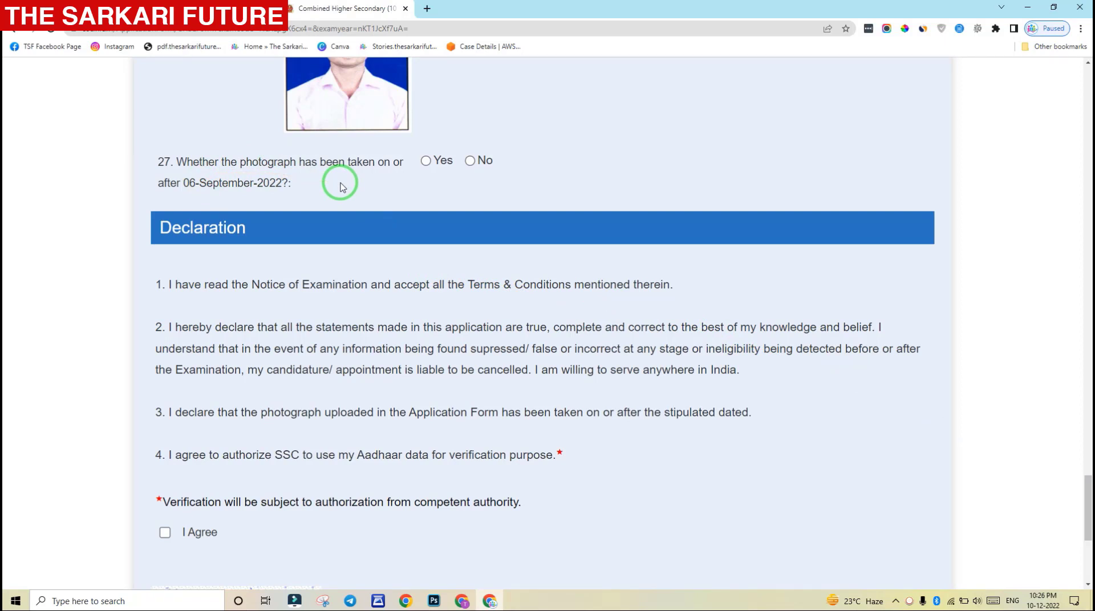
left_click(470, 161)
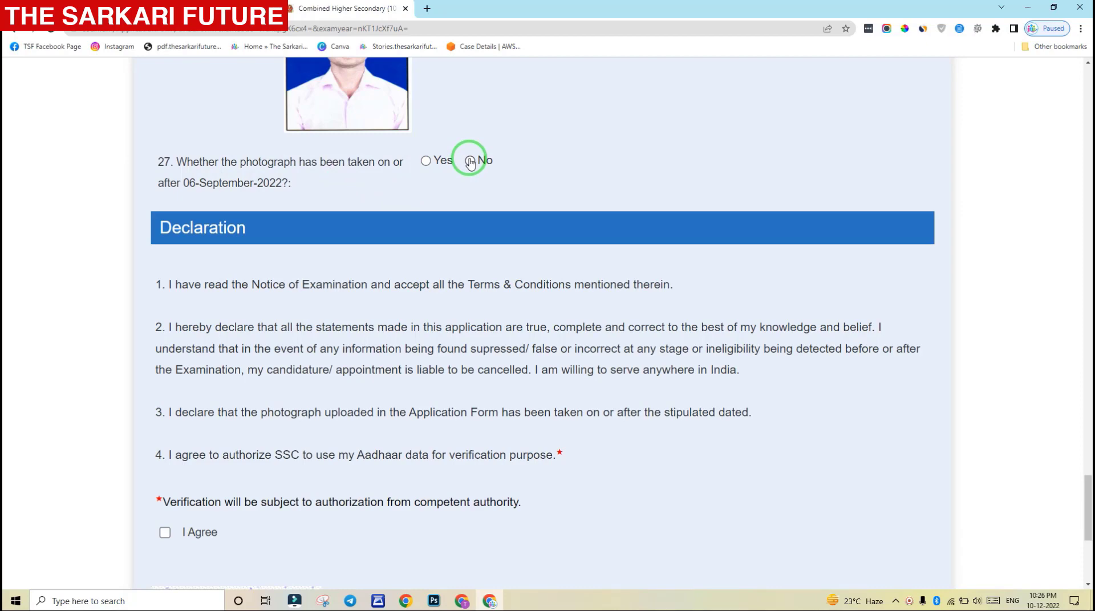
left_click(426, 161)
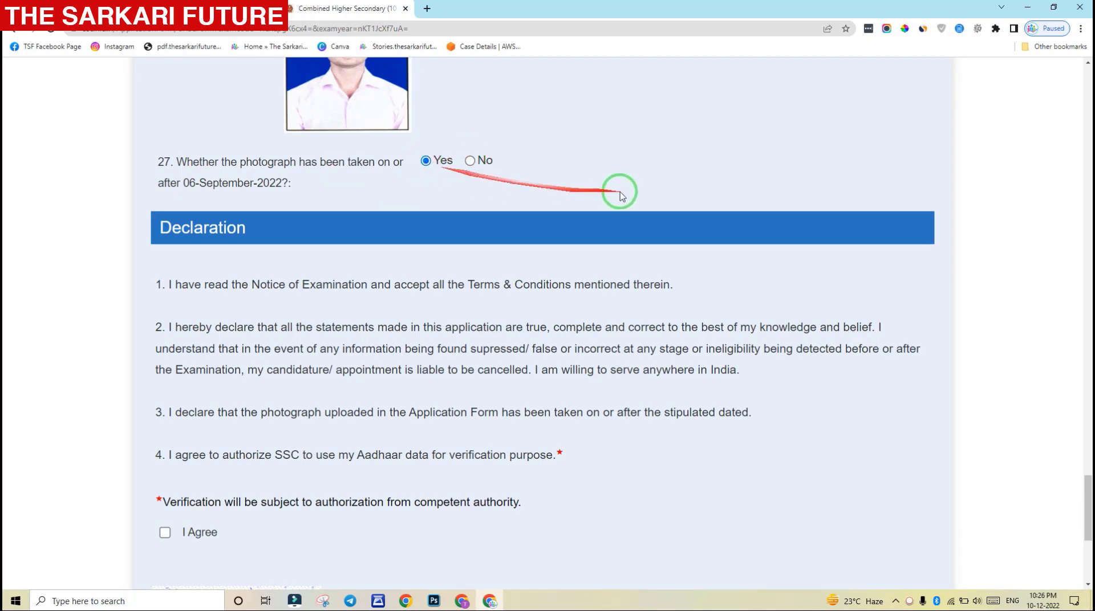
left_click_drag(1087, 490, 1088, 536)
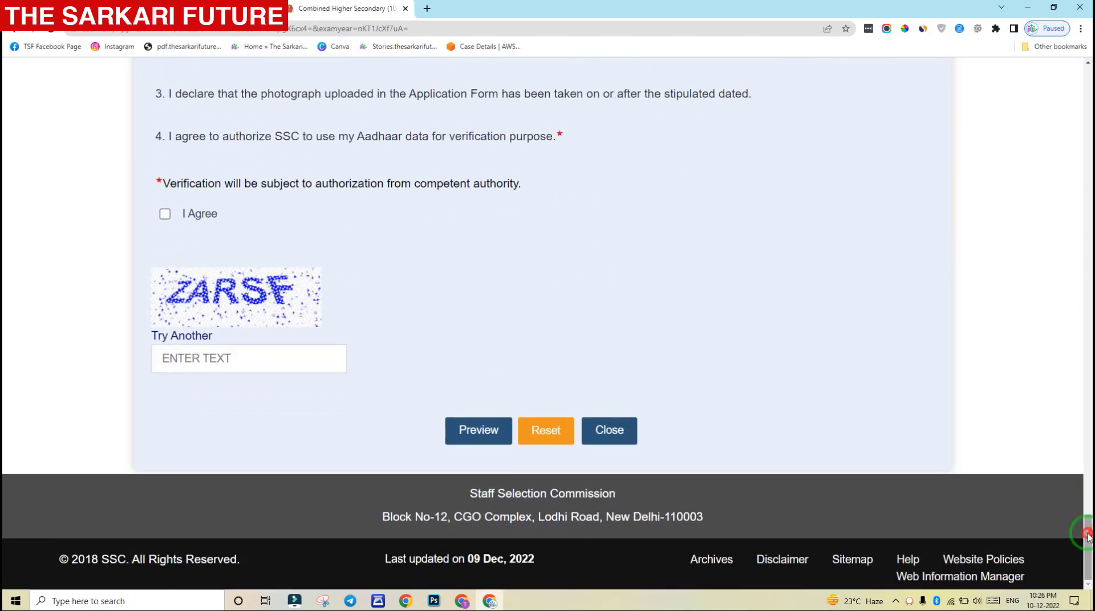
Tick I Agree on the Aadhaar declaration, enter captcha ZARSF, and open the form preview
left_click(165, 214)
left_click(216, 364)
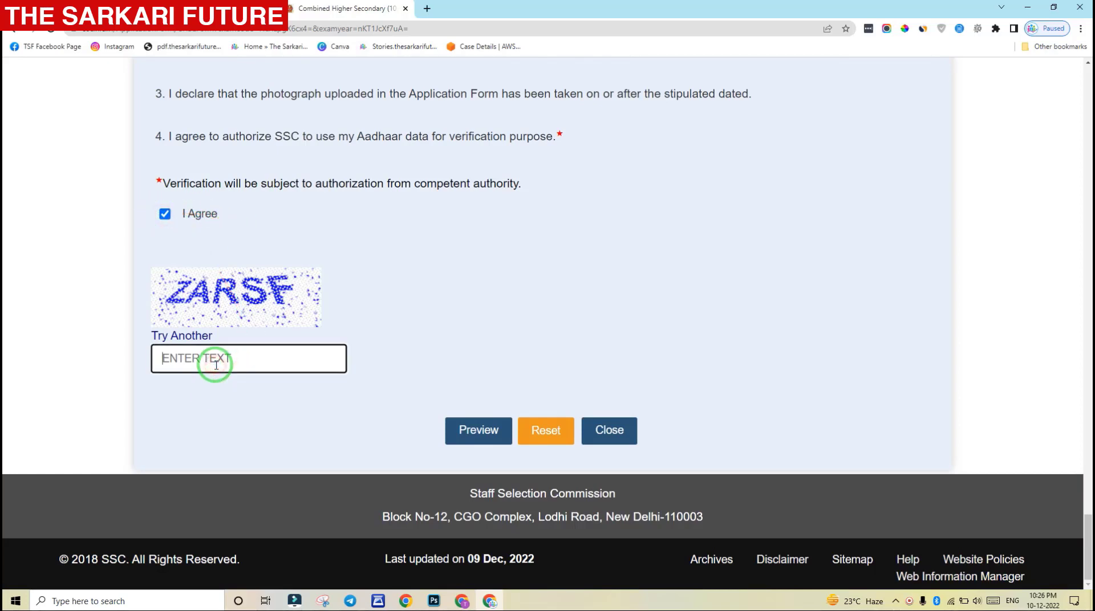
type("ZARSF")
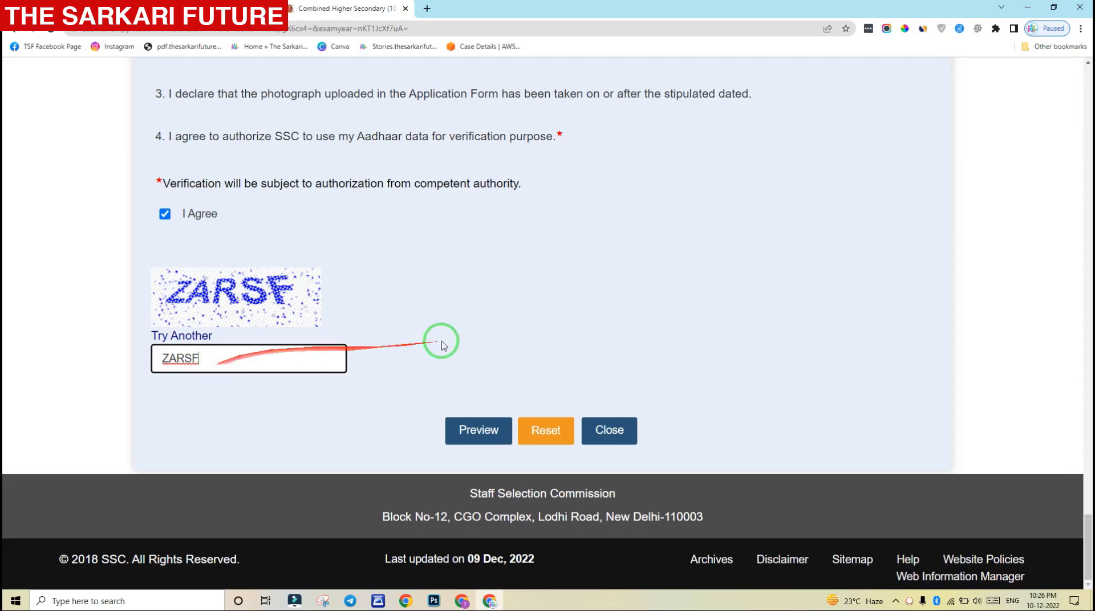
left_click(479, 435)
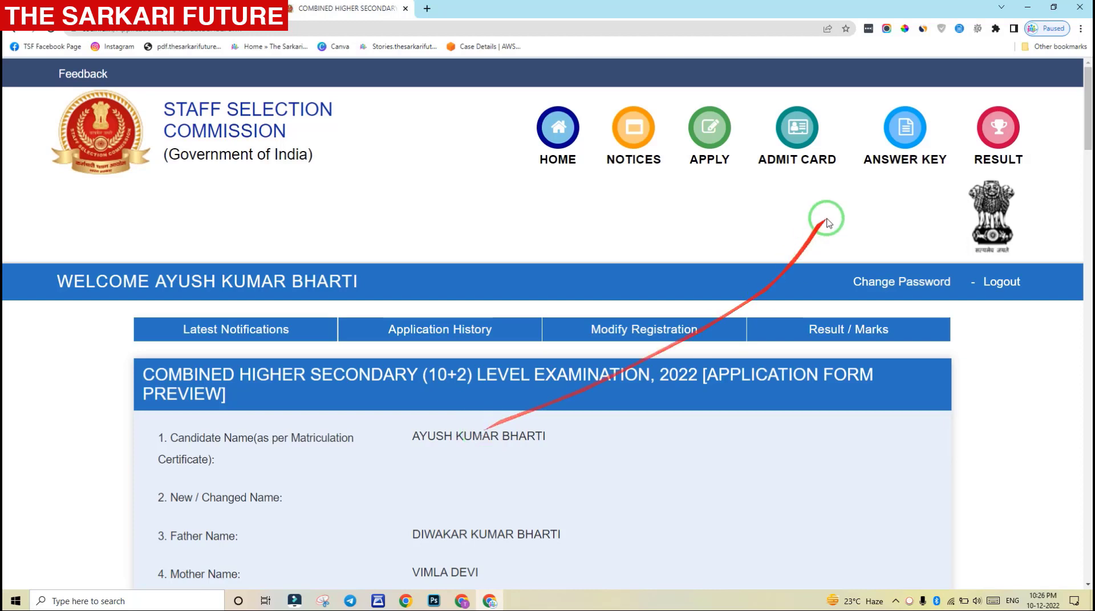
left_click_drag(1088, 108, 1089, 200)
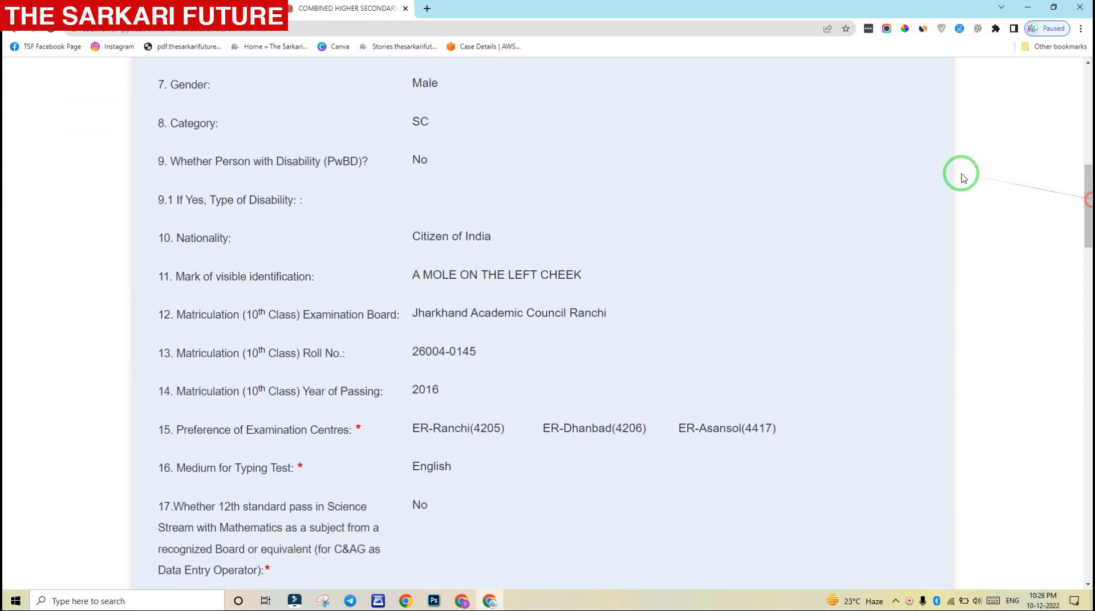
middle_click(905, 154)
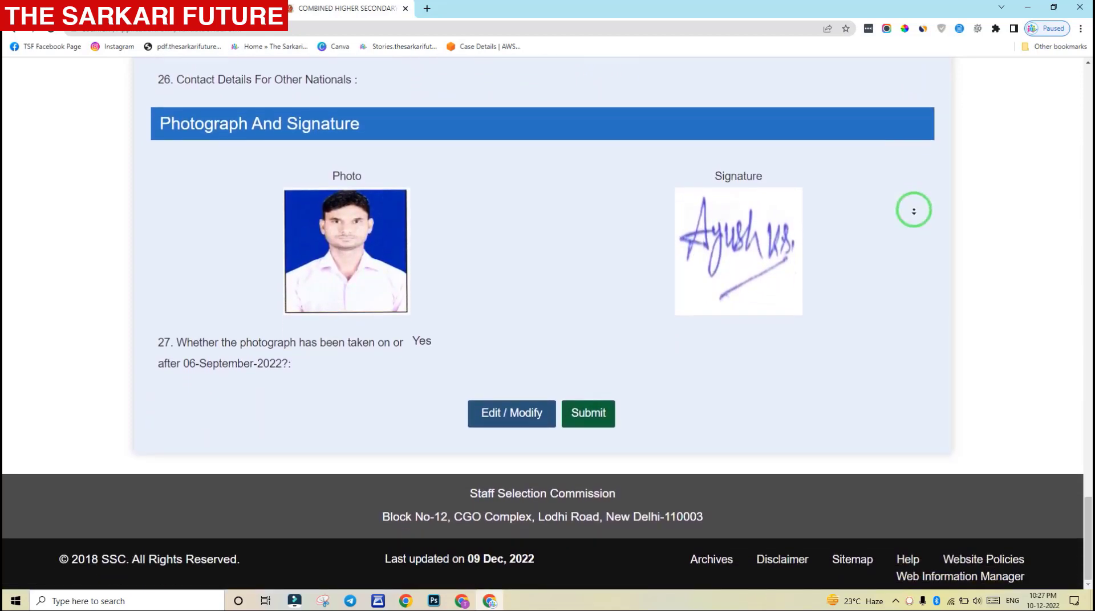
left_click(913, 211)
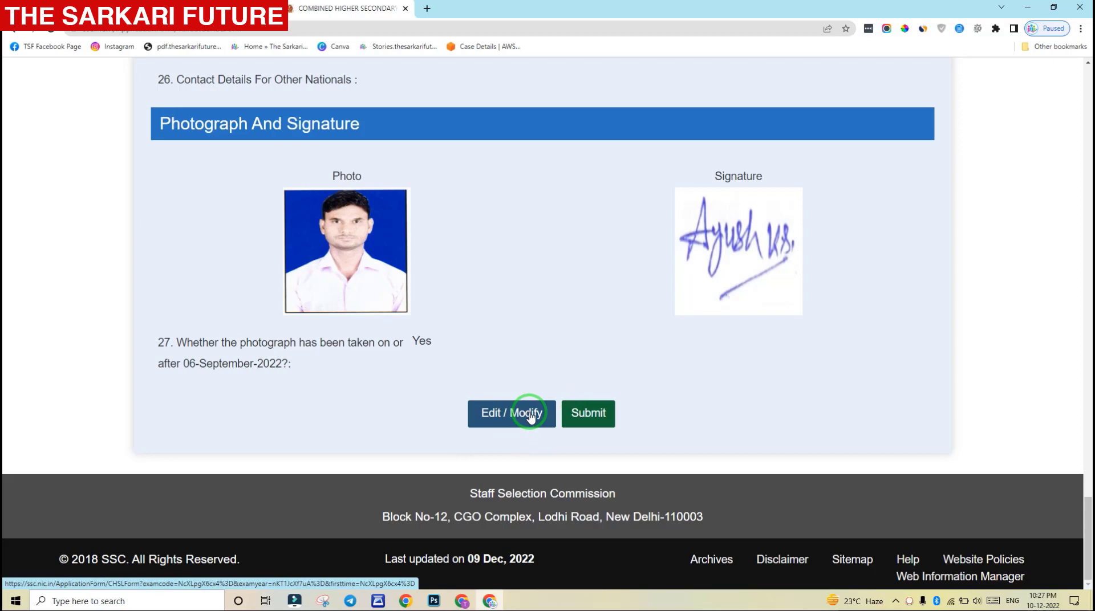
Submit and confirm the CHSL 2022 application, then open the printable CHSLForm2022 PDF
left_click(588, 416)
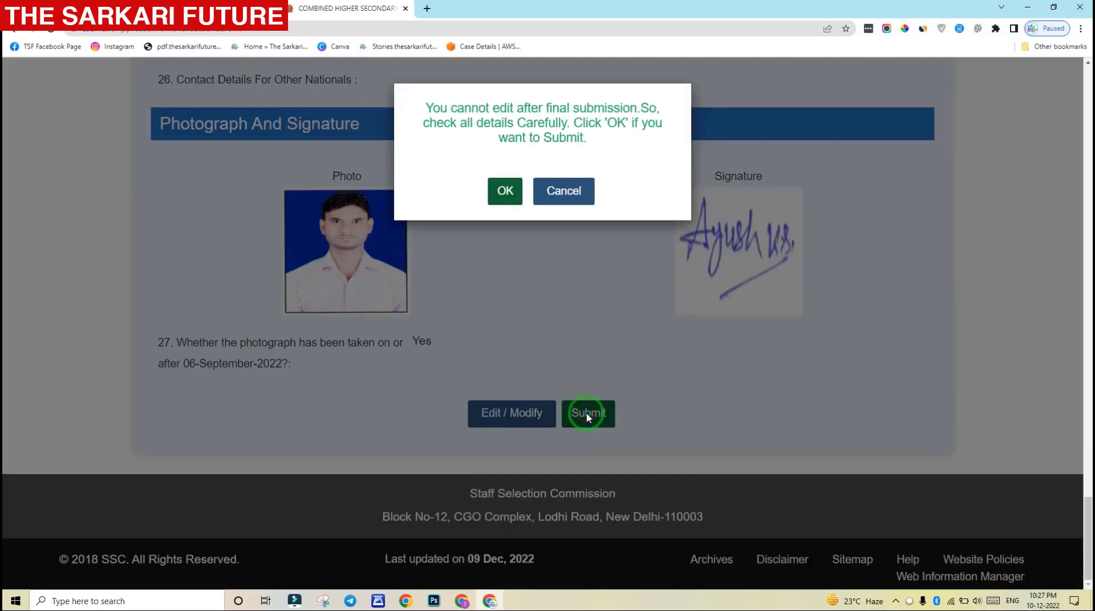
left_click(504, 192)
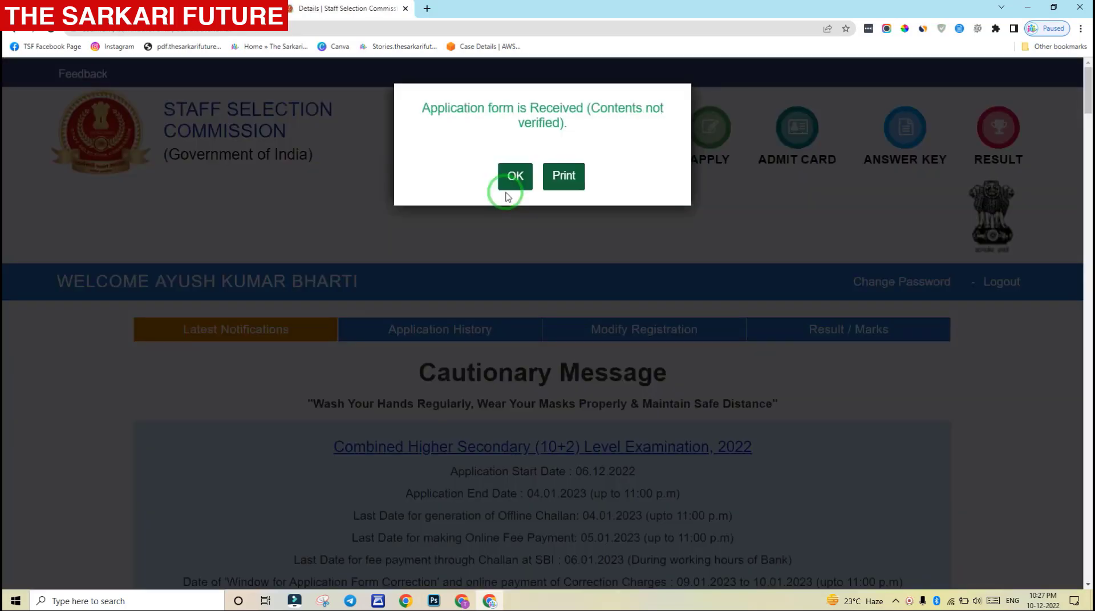
left_click(563, 178)
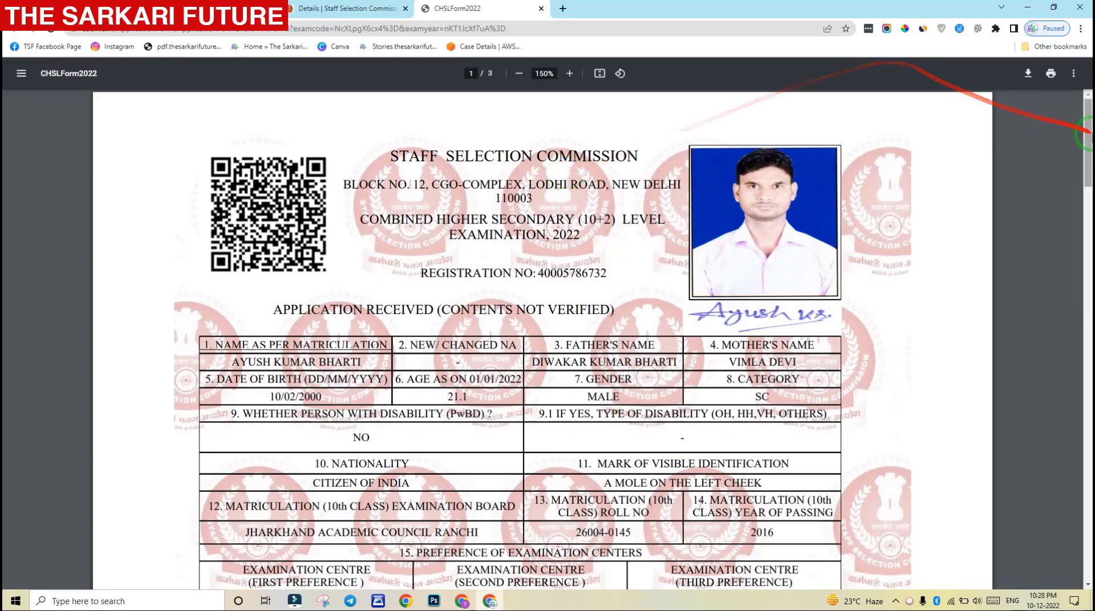
left_click(1087, 194)
left_click_drag(1087, 194, 1087, 120)
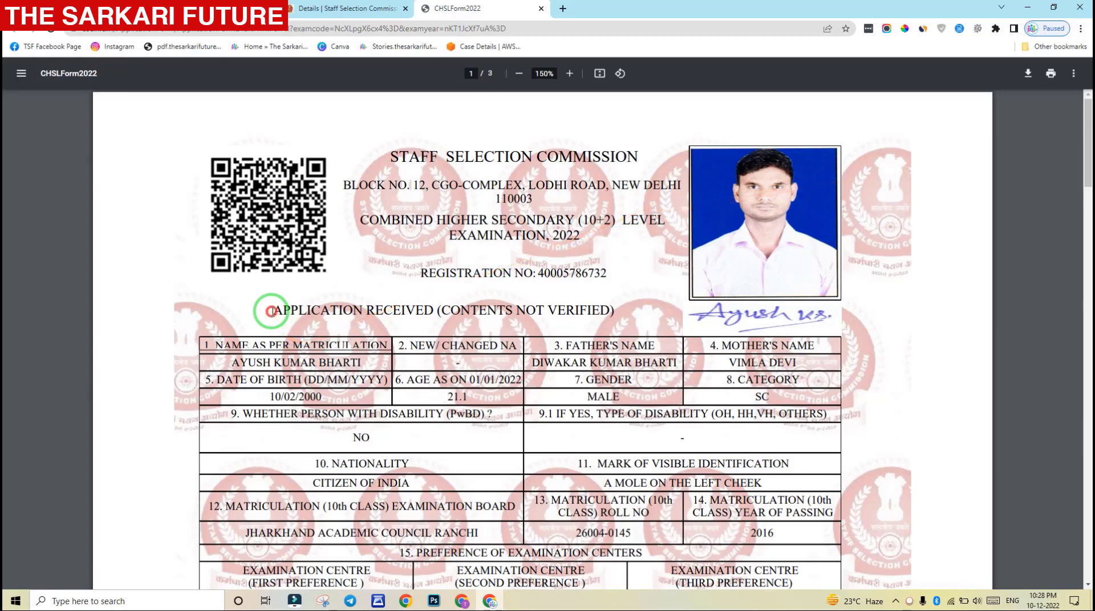
left_click_drag(271, 312, 616, 310)
left_click(616, 310)
left_click_drag(440, 310, 605, 310)
left_click(608, 310)
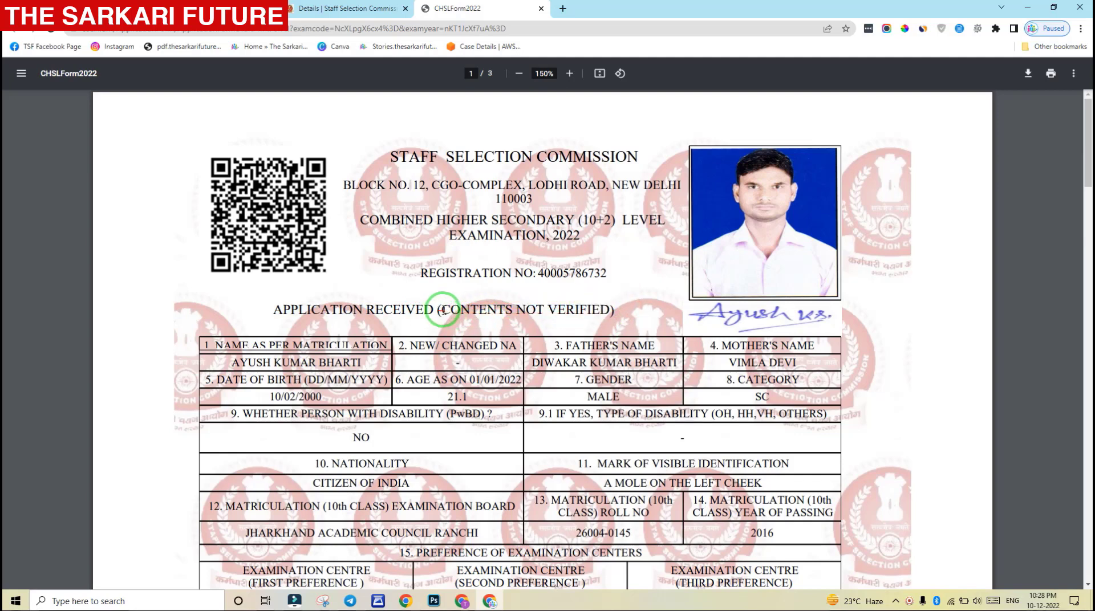
left_click_drag(444, 310, 603, 309)
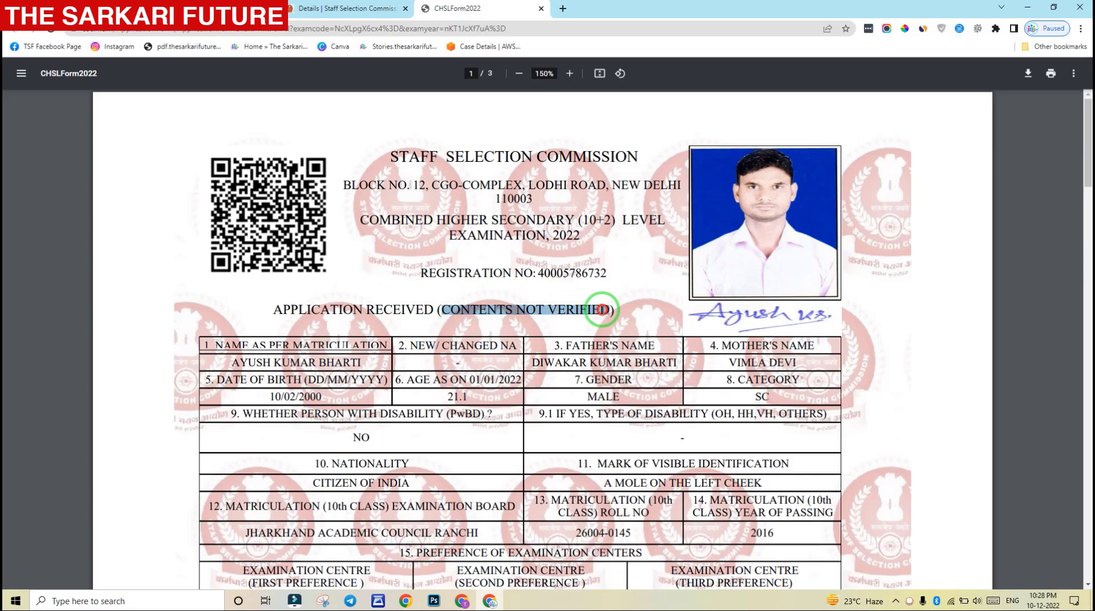
left_click(599, 309)
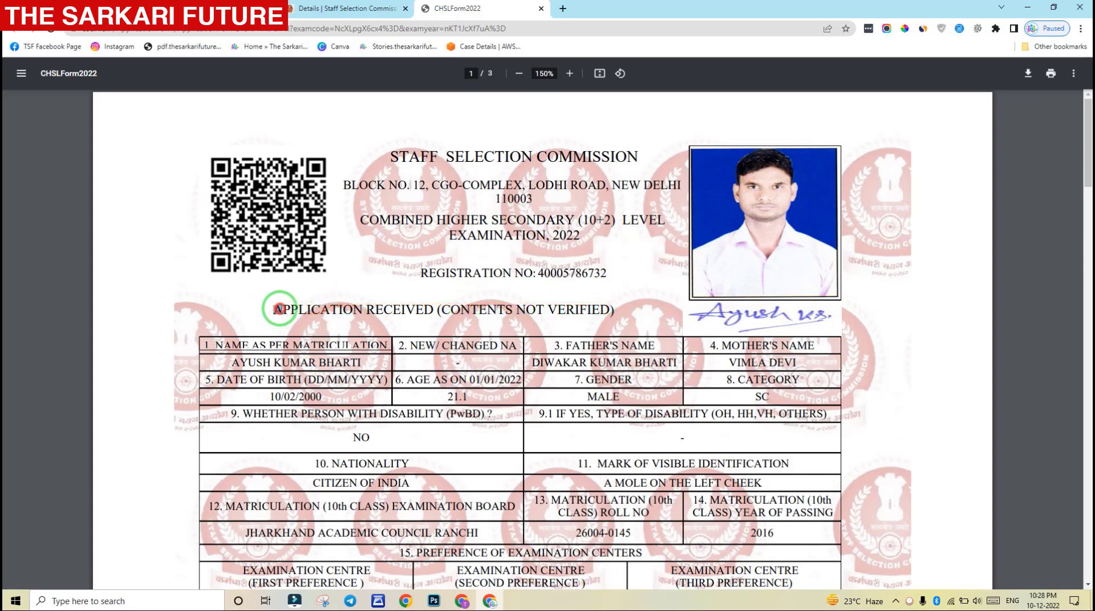
left_click_drag(279, 309, 428, 309)
left_click(429, 310)
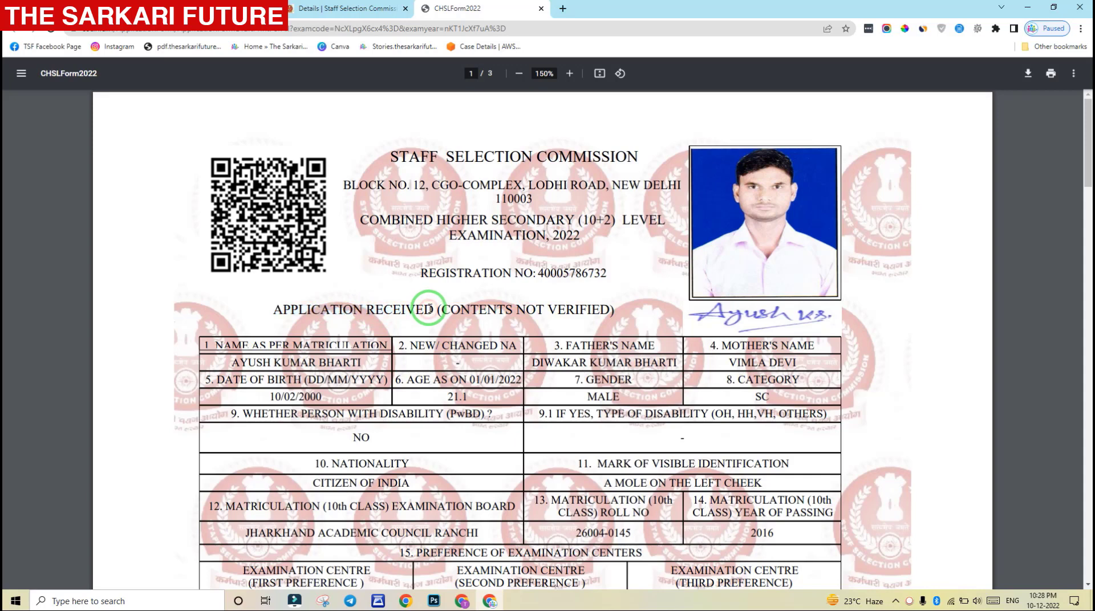